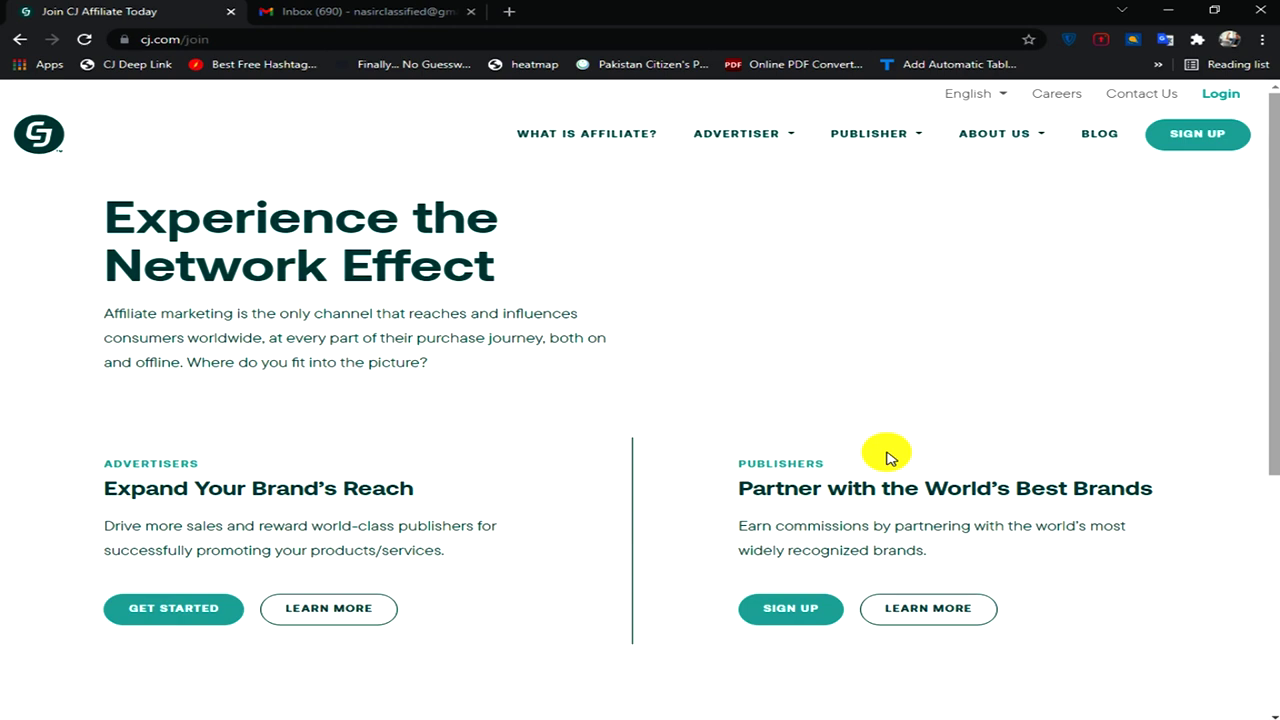
# - Start the publisher sign-up from the Publishers section of the CJ join page
pyautogui.click(800, 607)
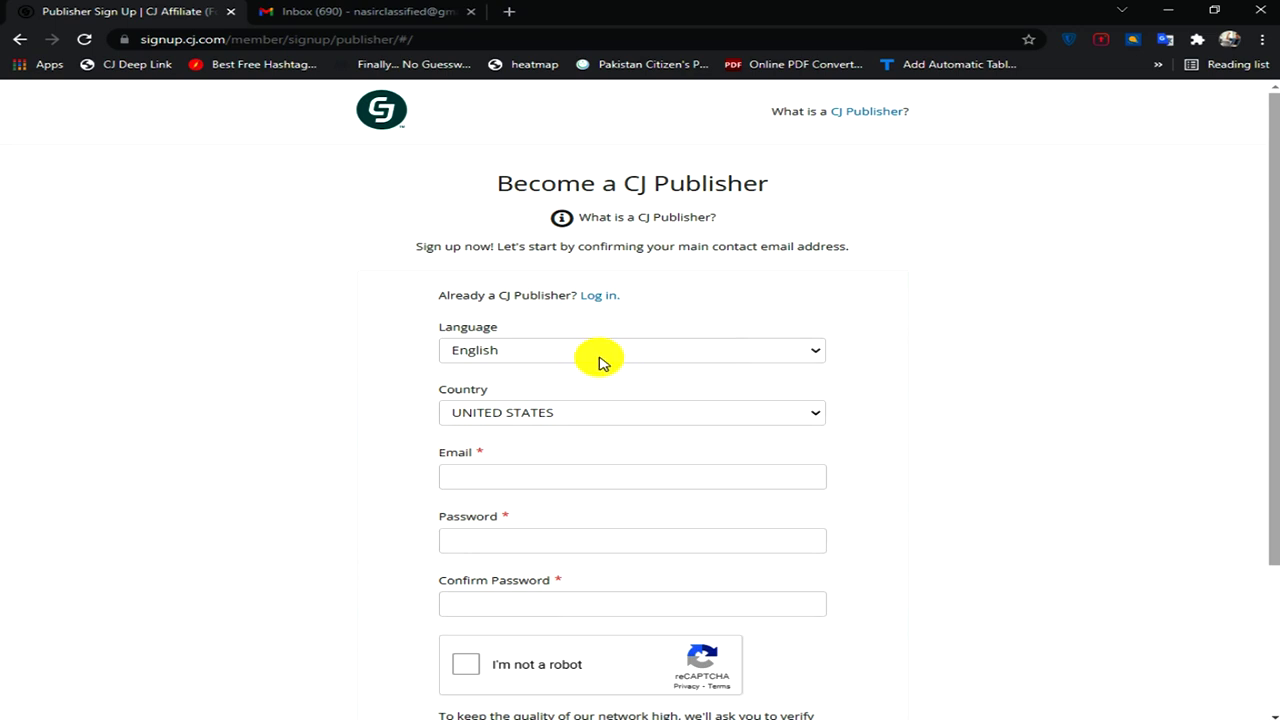
# - Choose Pakistan as the sign-up country
pyautogui.click(816, 413)
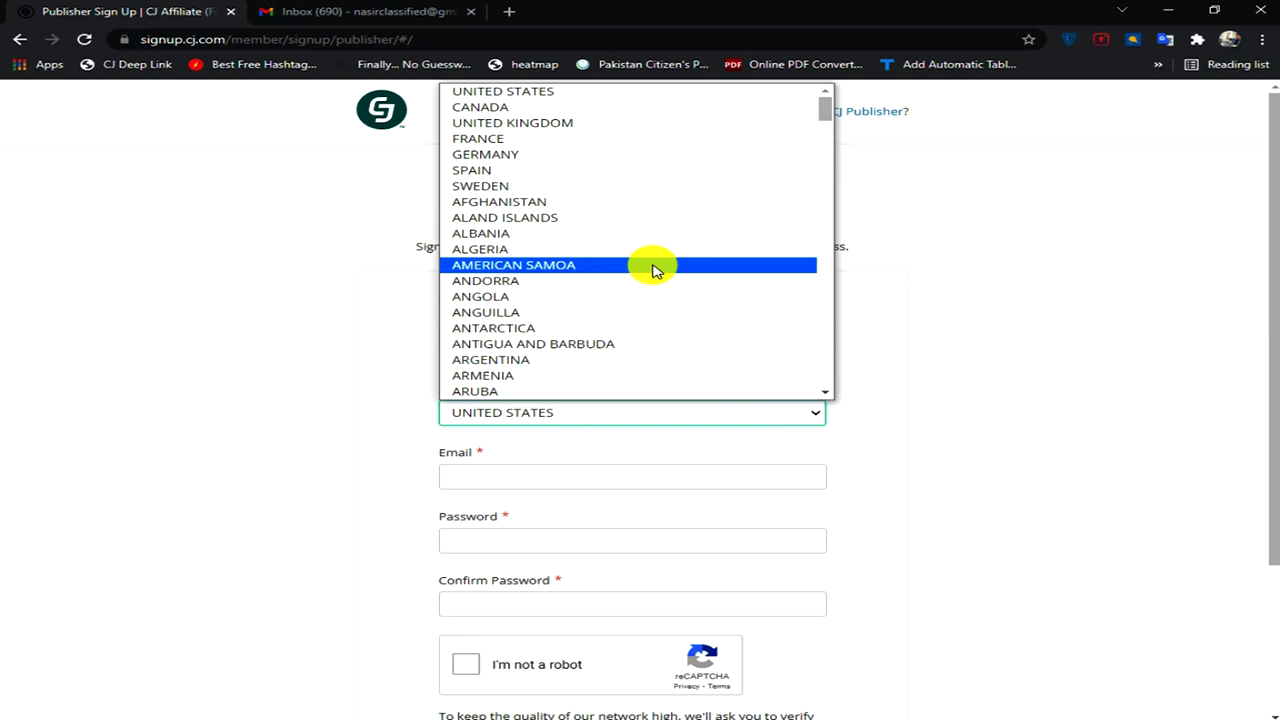
pyautogui.press('p')
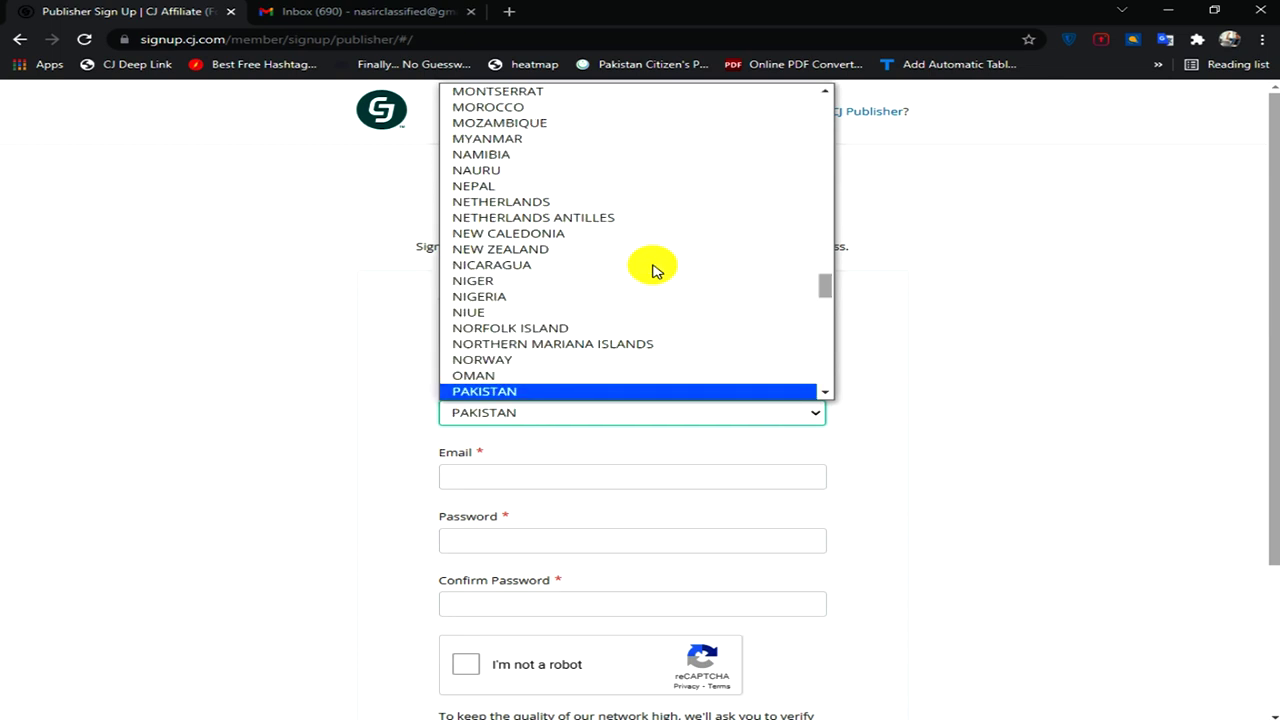
pyautogui.press('Return')
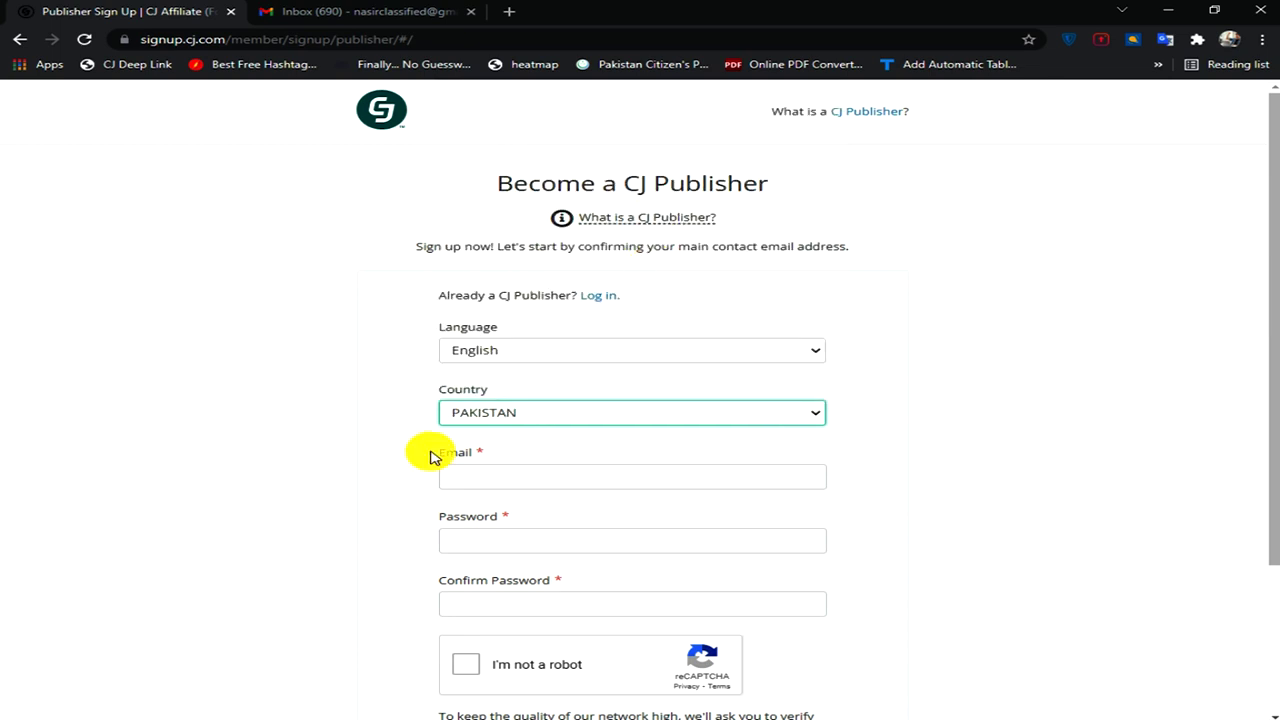
# - Paste the account e-mail into the sign-up form's Email field and move on to the password
pyautogui.click(470, 474)
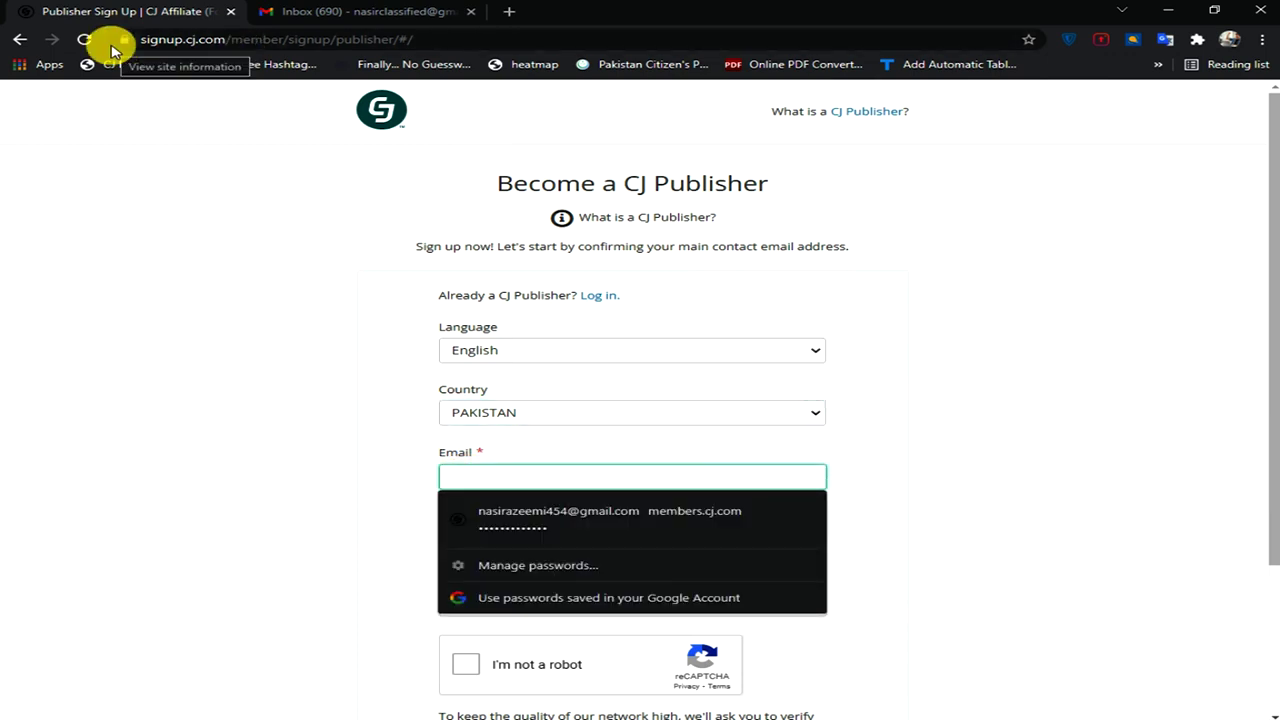
pyautogui.click(596, 446)
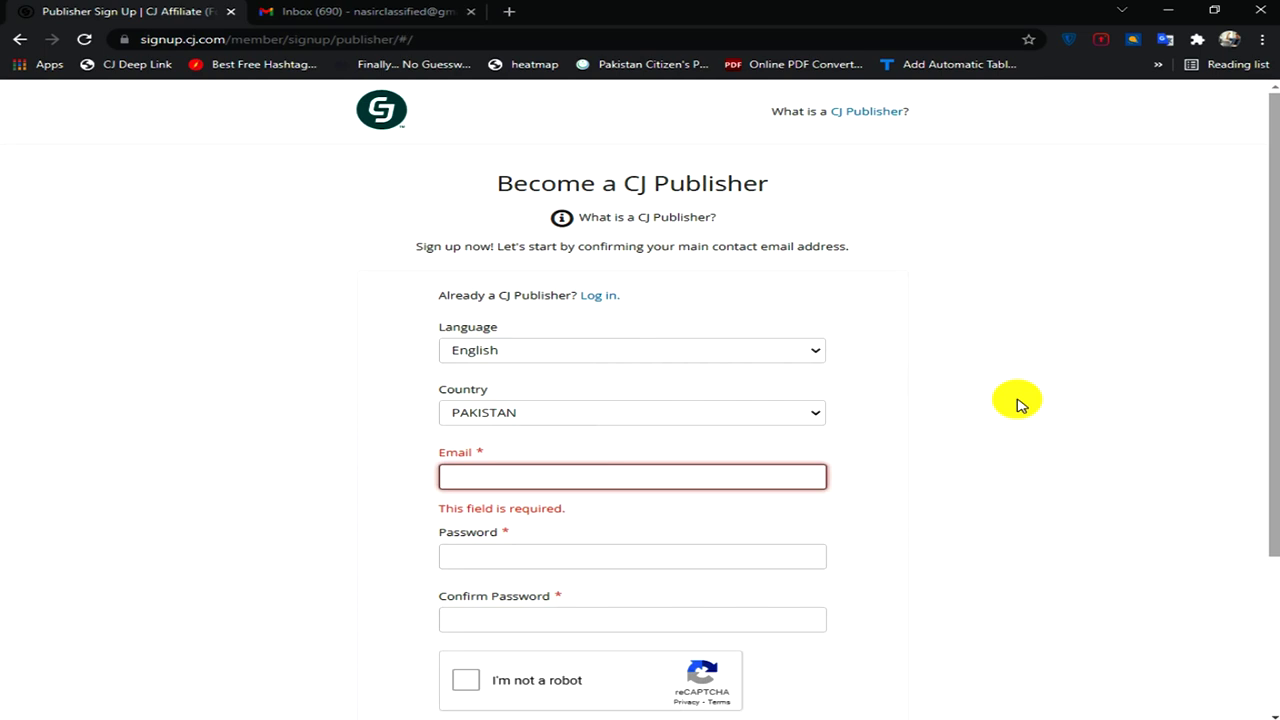
pyautogui.hotkey('ctrl', 'v')
pyautogui.click(478, 541)
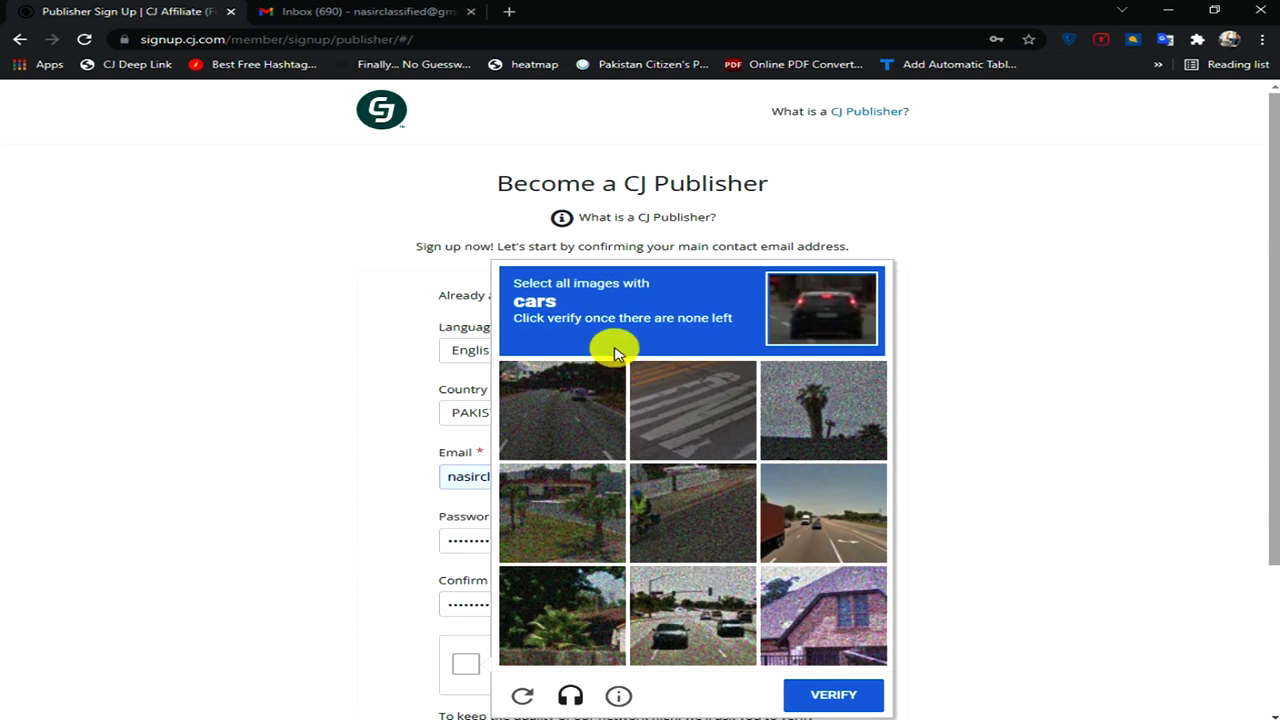
# - Pick every car tile across successive reCAPTCHA rounds, verifying each selection
pyautogui.click(678, 600)
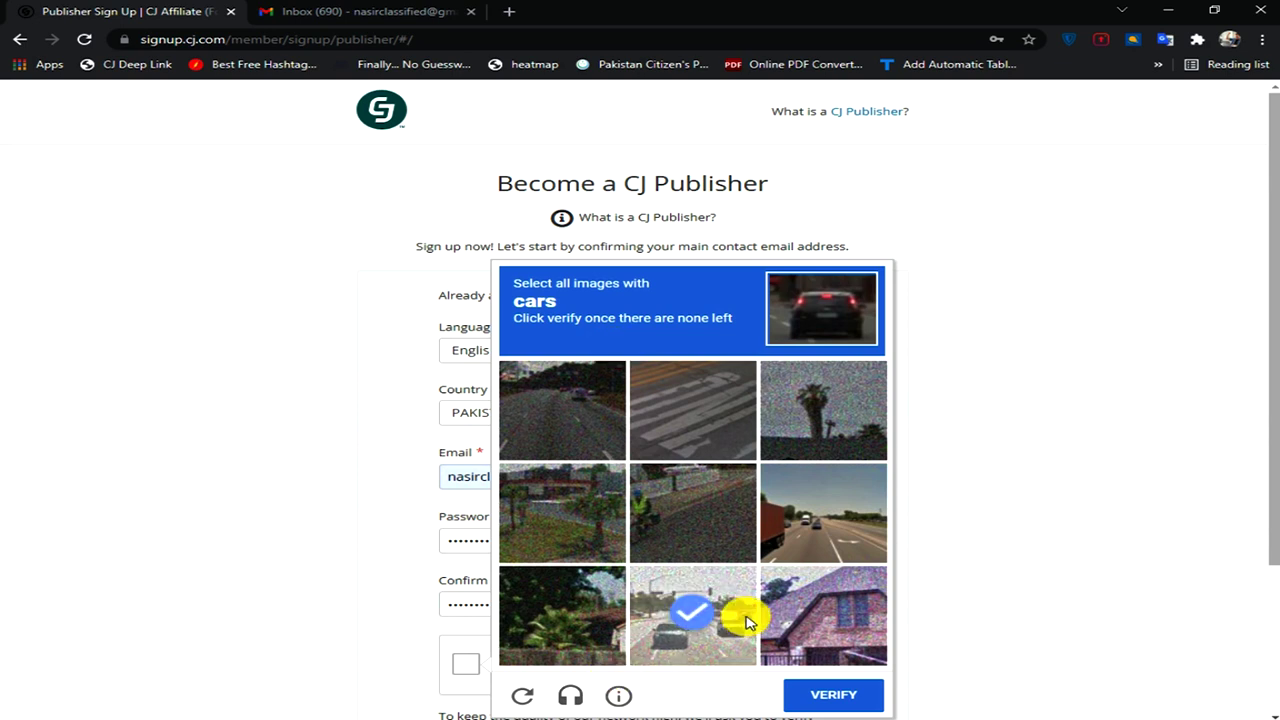
pyautogui.click(829, 514)
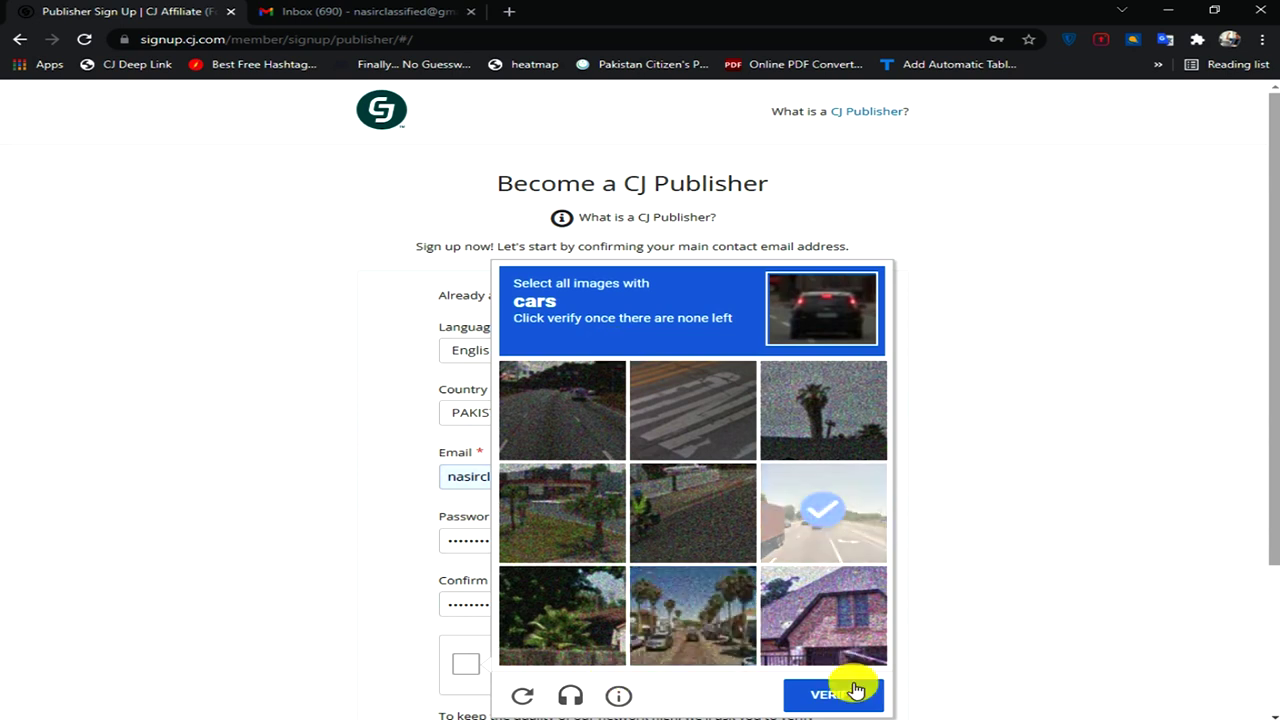
pyautogui.click(840, 692)
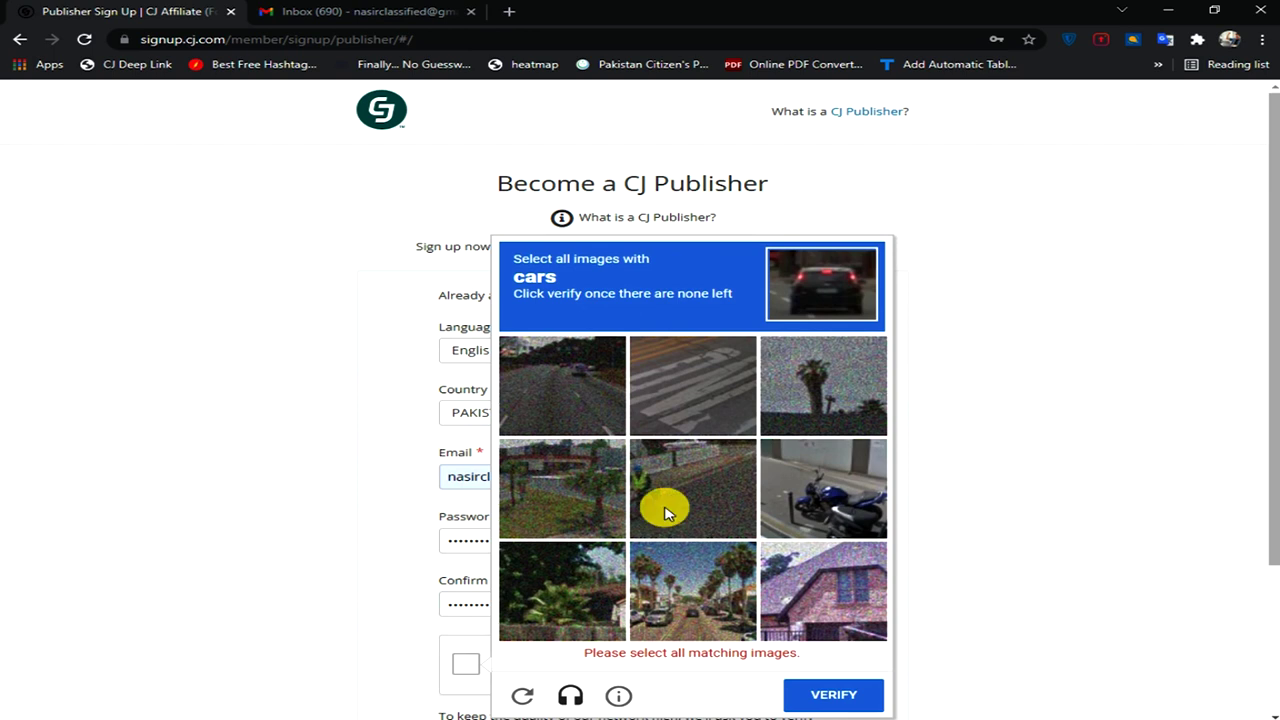
pyautogui.click(597, 368)
pyautogui.click(857, 699)
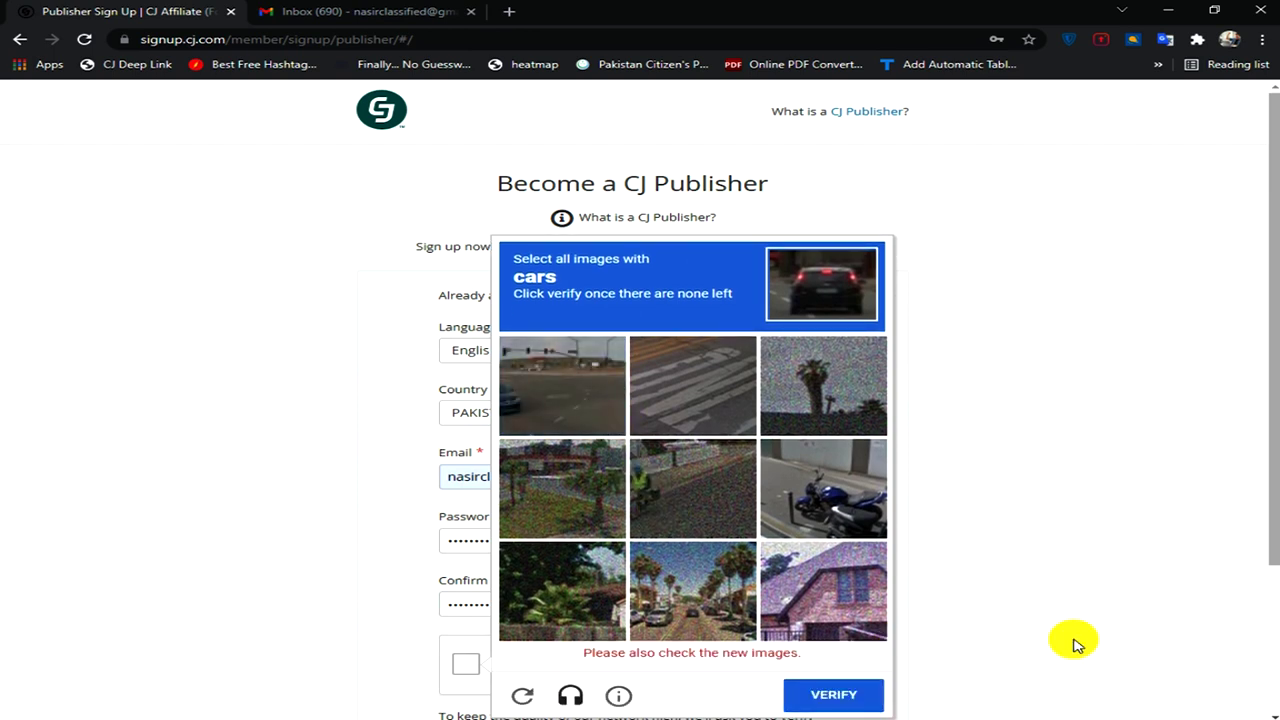
pyautogui.click(574, 373)
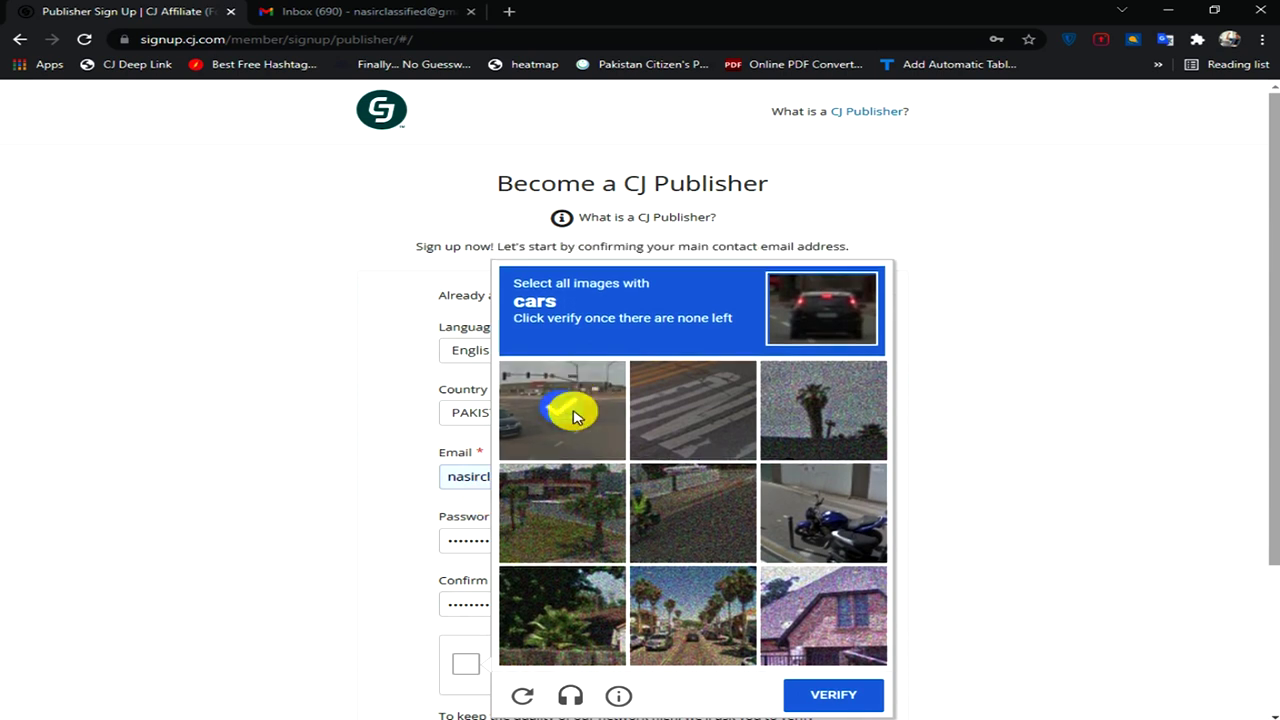
pyautogui.click(670, 625)
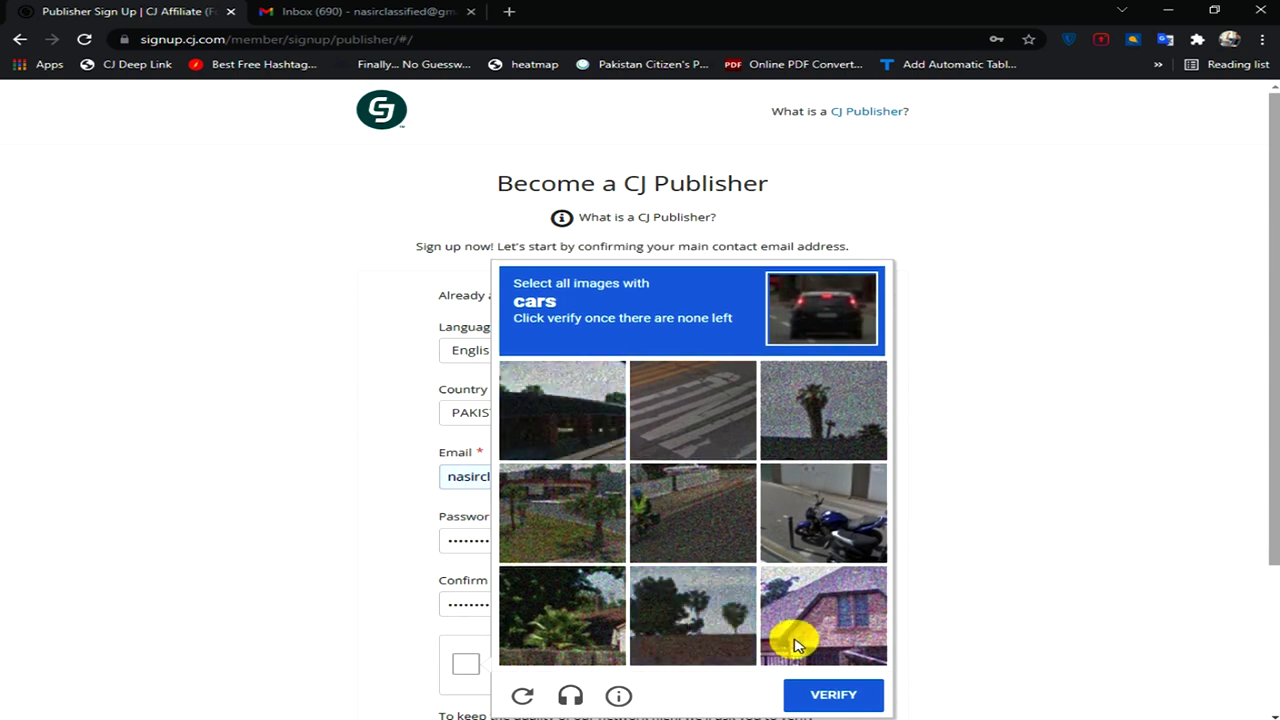
pyautogui.click(815, 694)
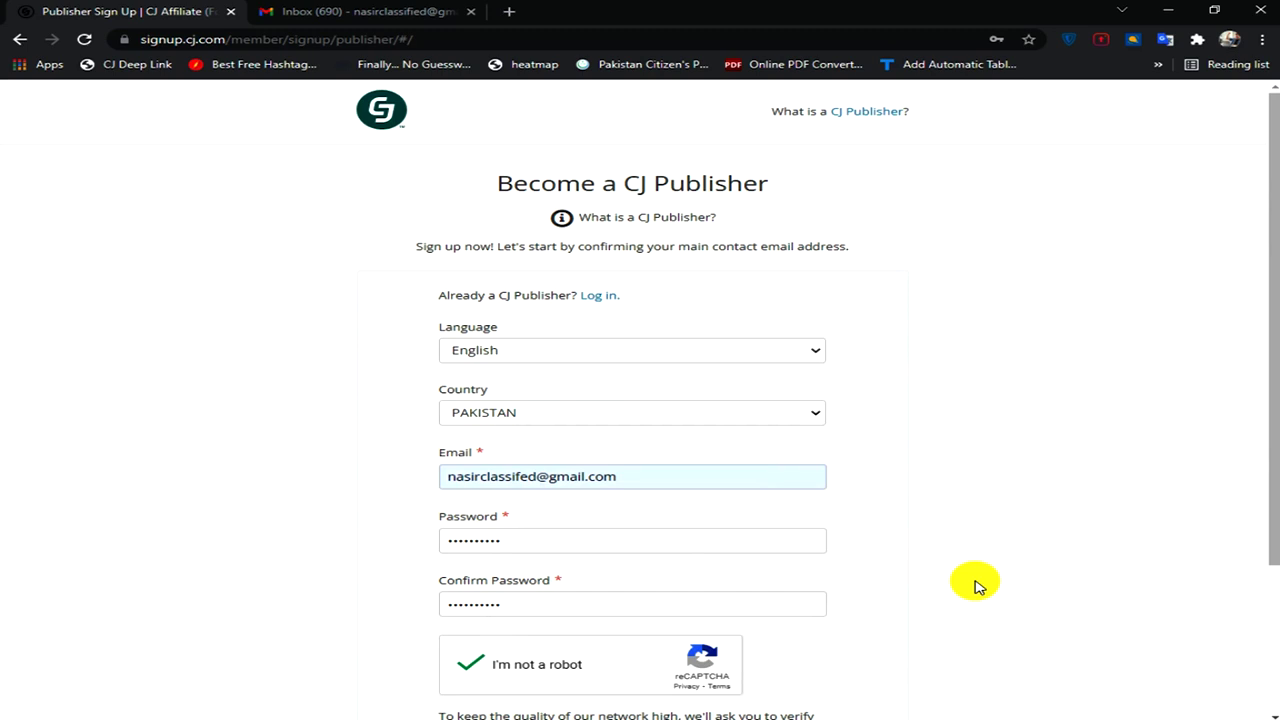
# - Submit the form with Verify Email, dismiss the save-password prompt, and switch to Gmail
pyautogui.scroll(-2, 978, 587)
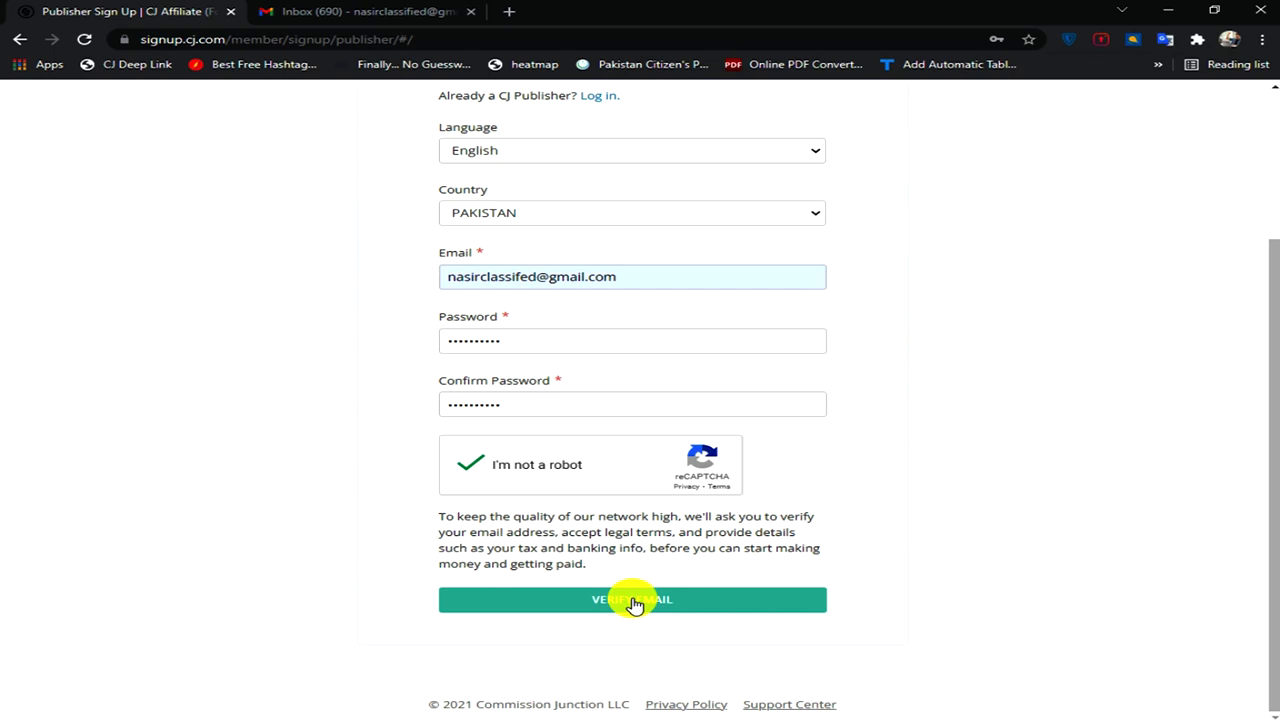
pyautogui.click(633, 600)
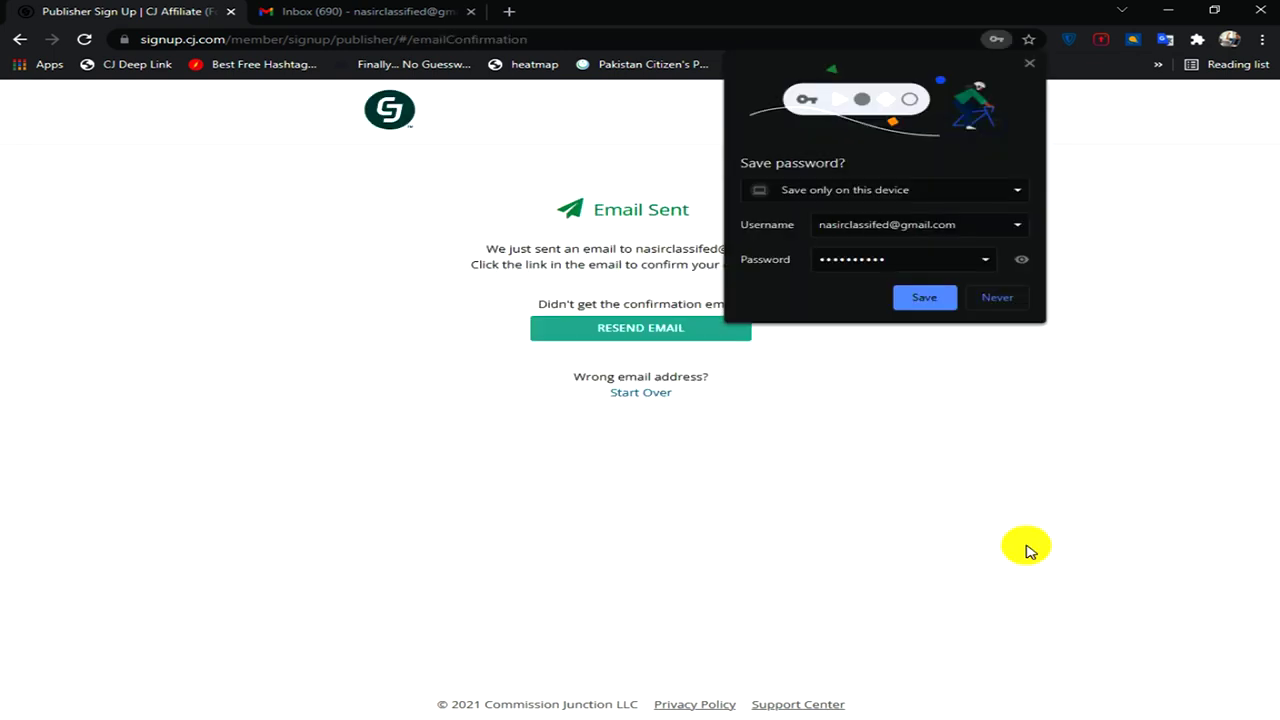
pyautogui.click(1015, 400)
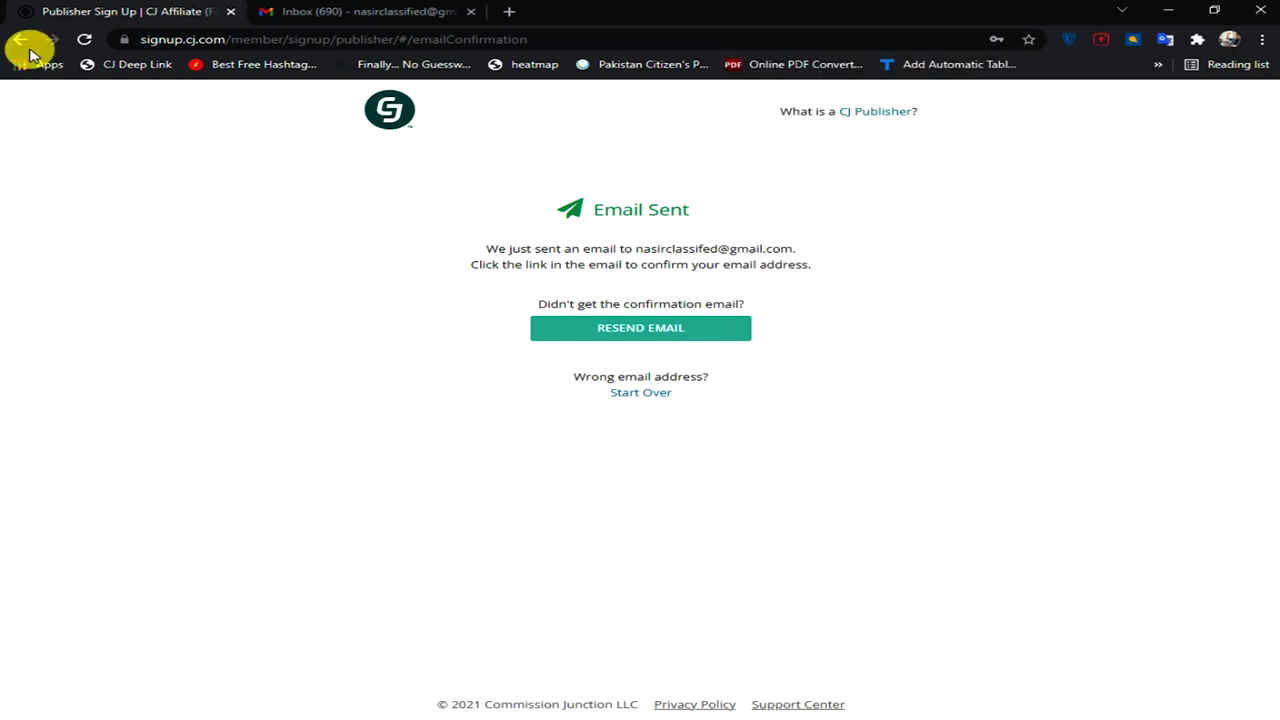
pyautogui.click(300, 12)
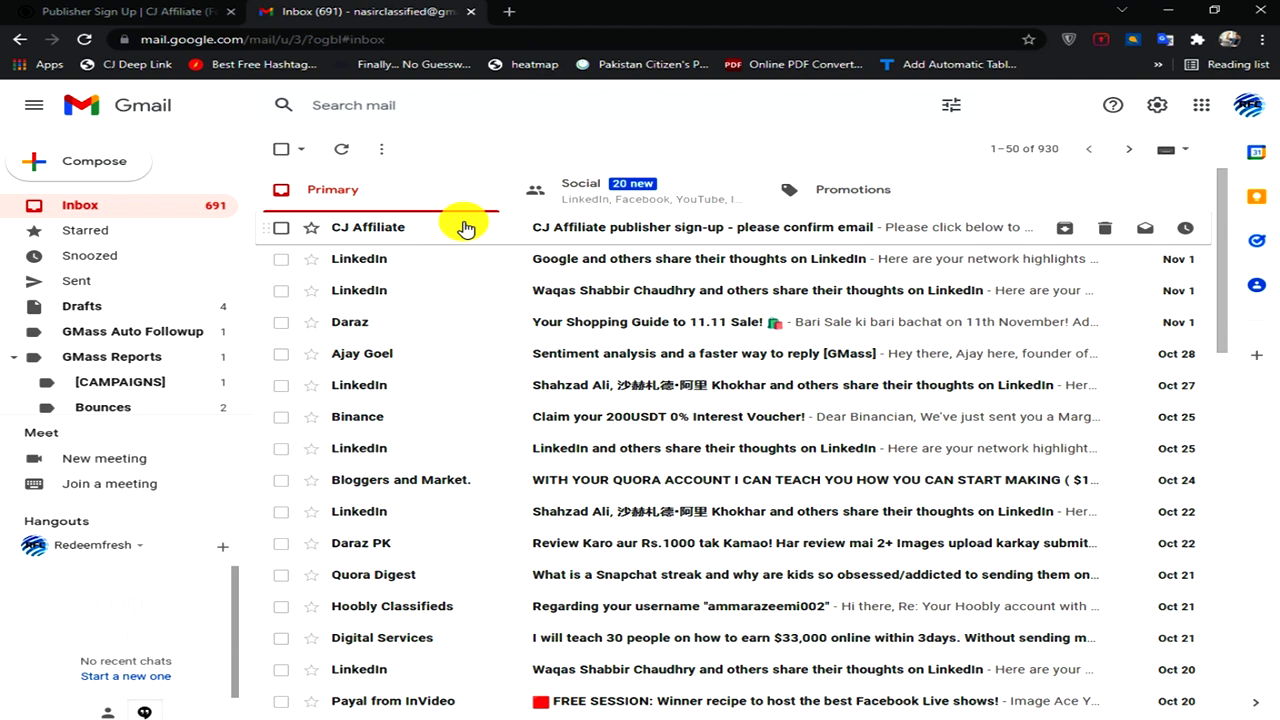
# - Open CJ's publisher sign-up e-mail and follow its Create My CJ Publisher Account link
pyautogui.click(463, 227)
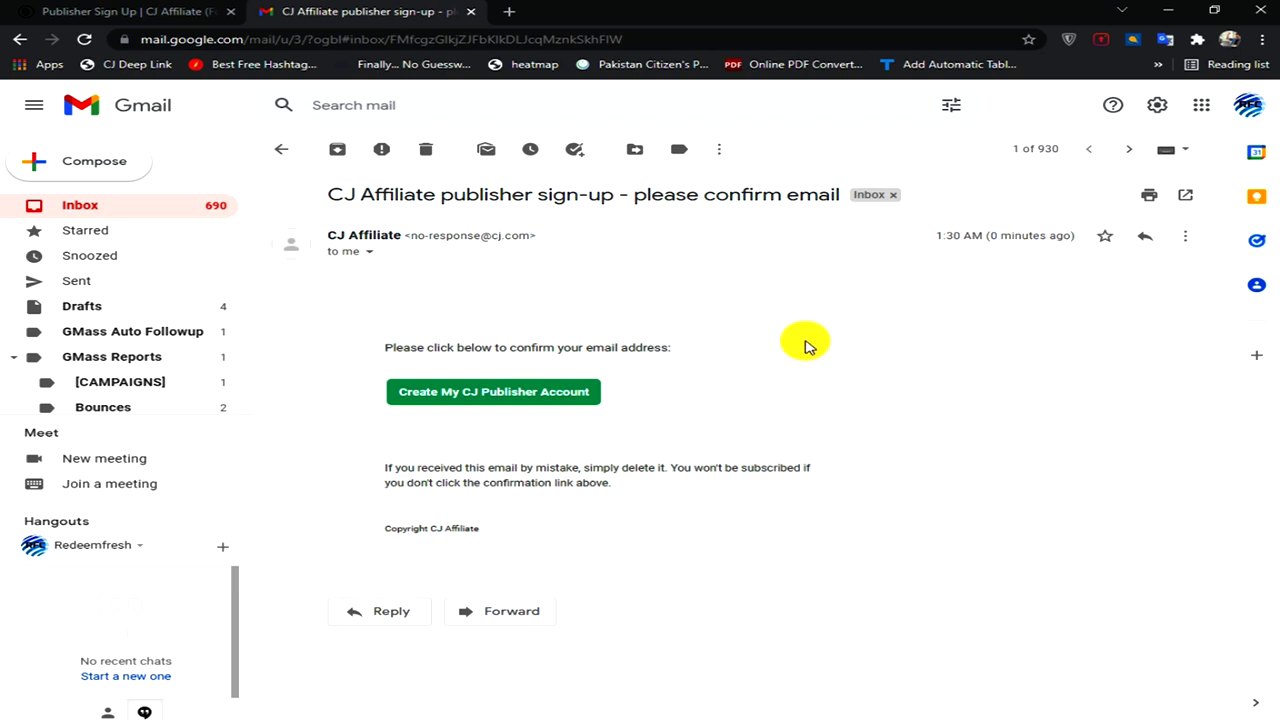
pyautogui.click(484, 399)
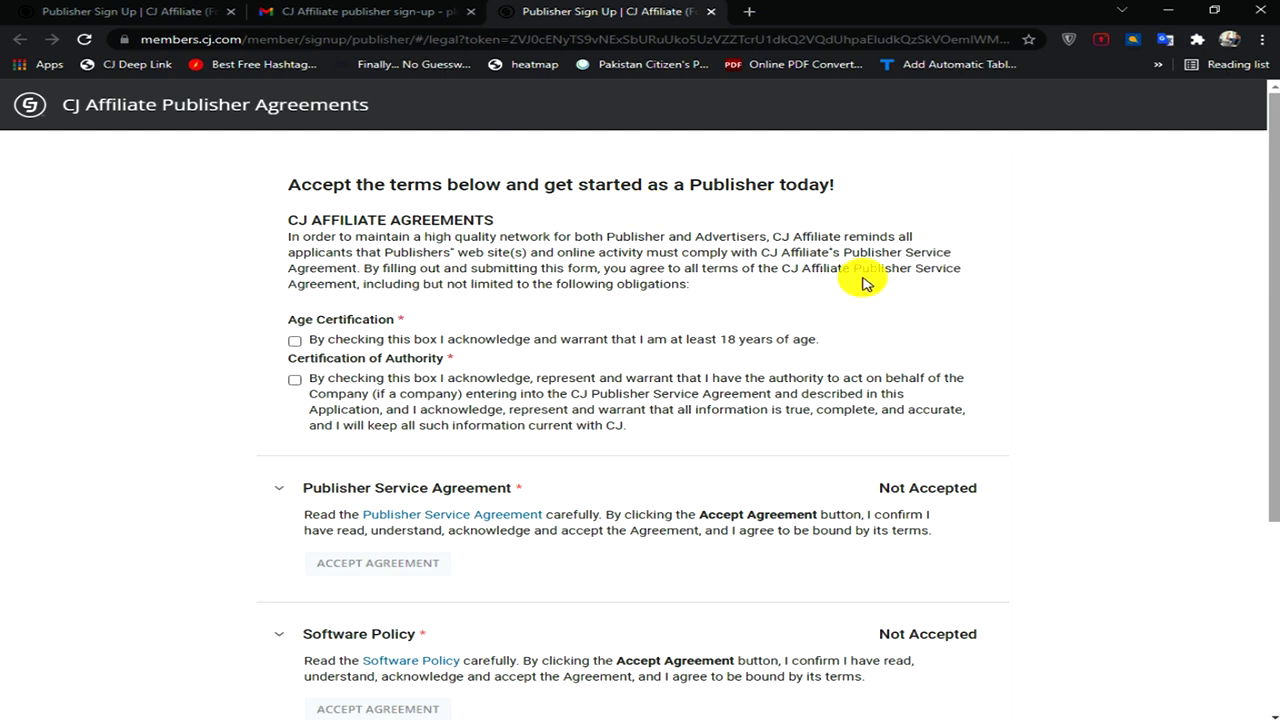
# - Tick the Age Certification and Certification of Authority checkboxes
pyautogui.scroll(-1, 866, 284)
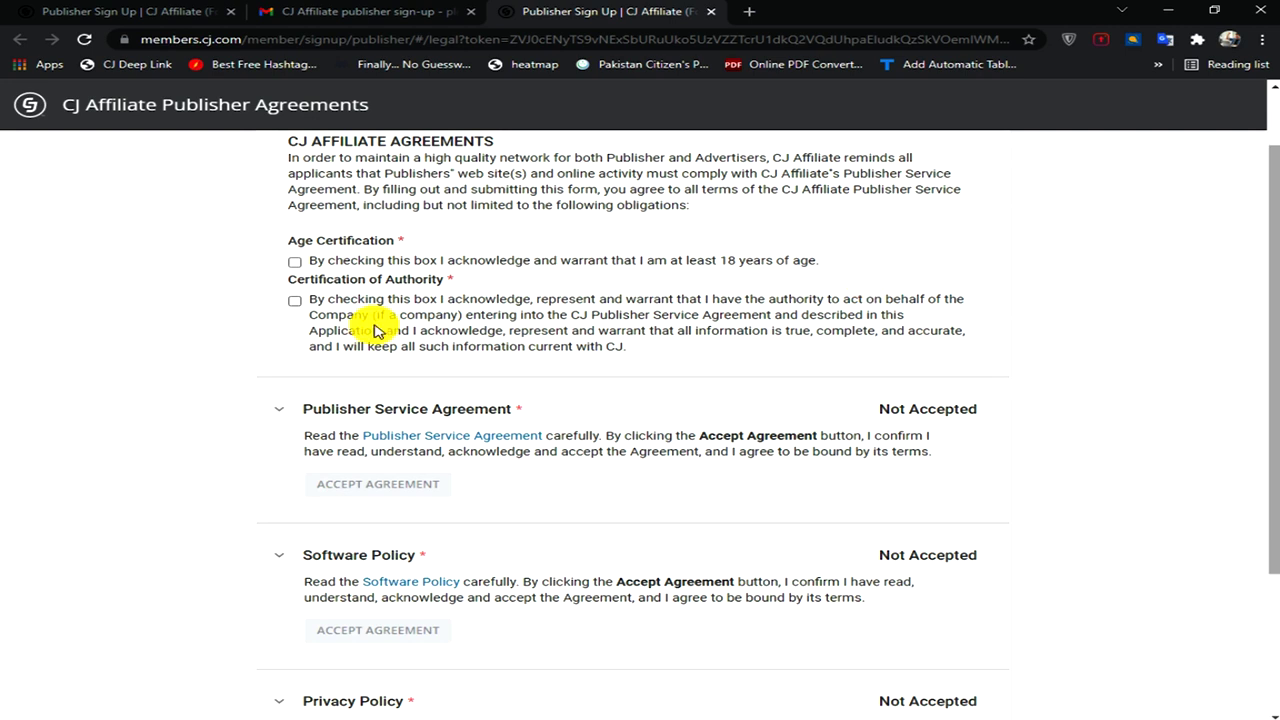
pyautogui.click(296, 265)
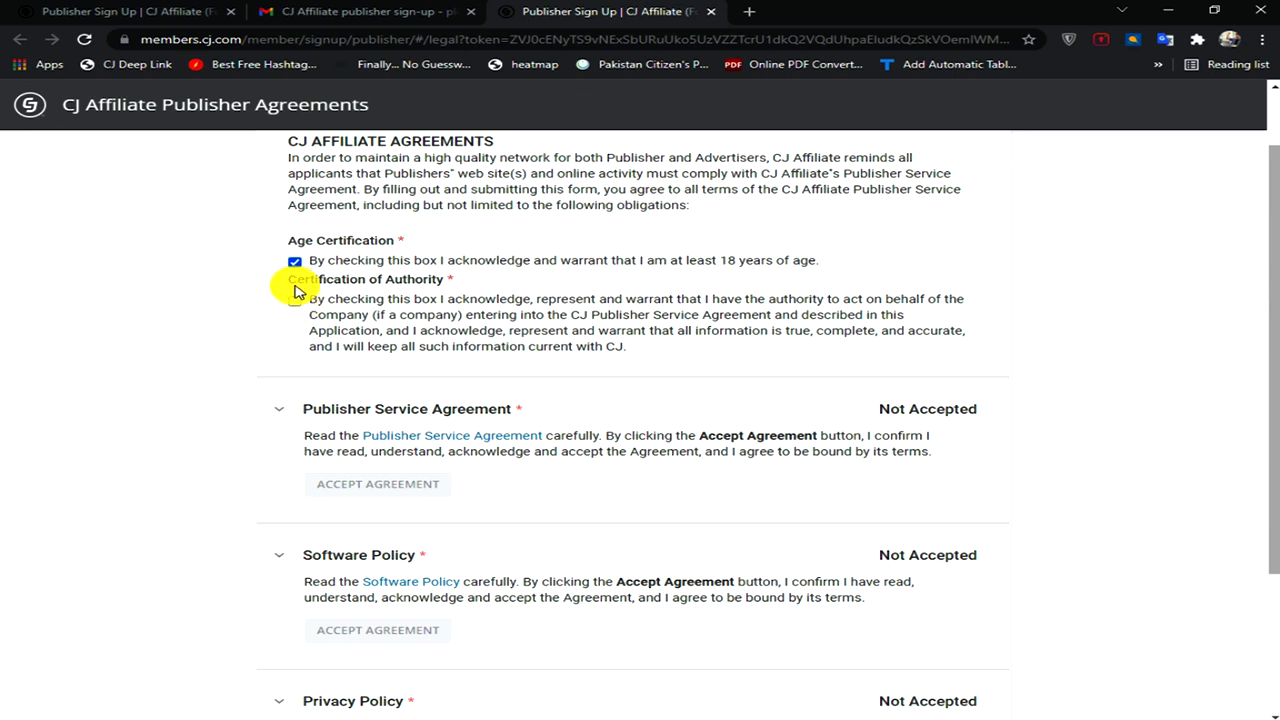
pyautogui.click(295, 303)
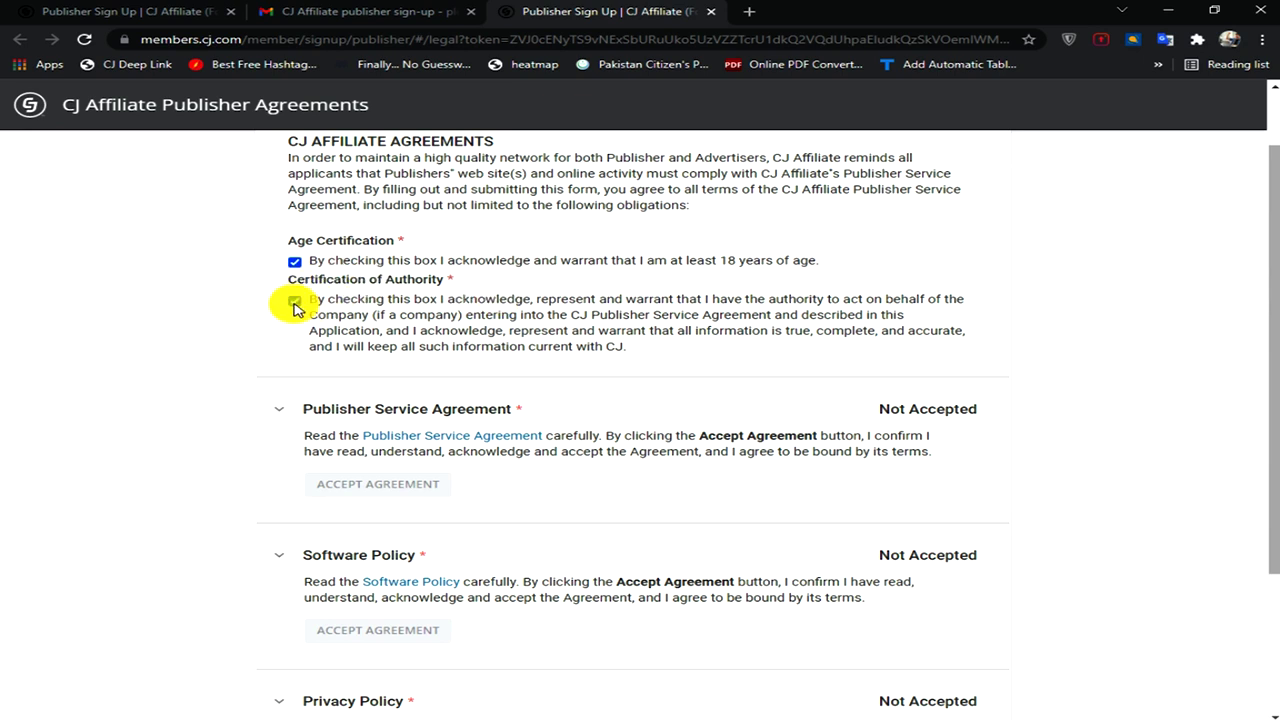
# - Read through the Publisher Service Agreement and close it so it shows Accepted
pyautogui.click(492, 437)
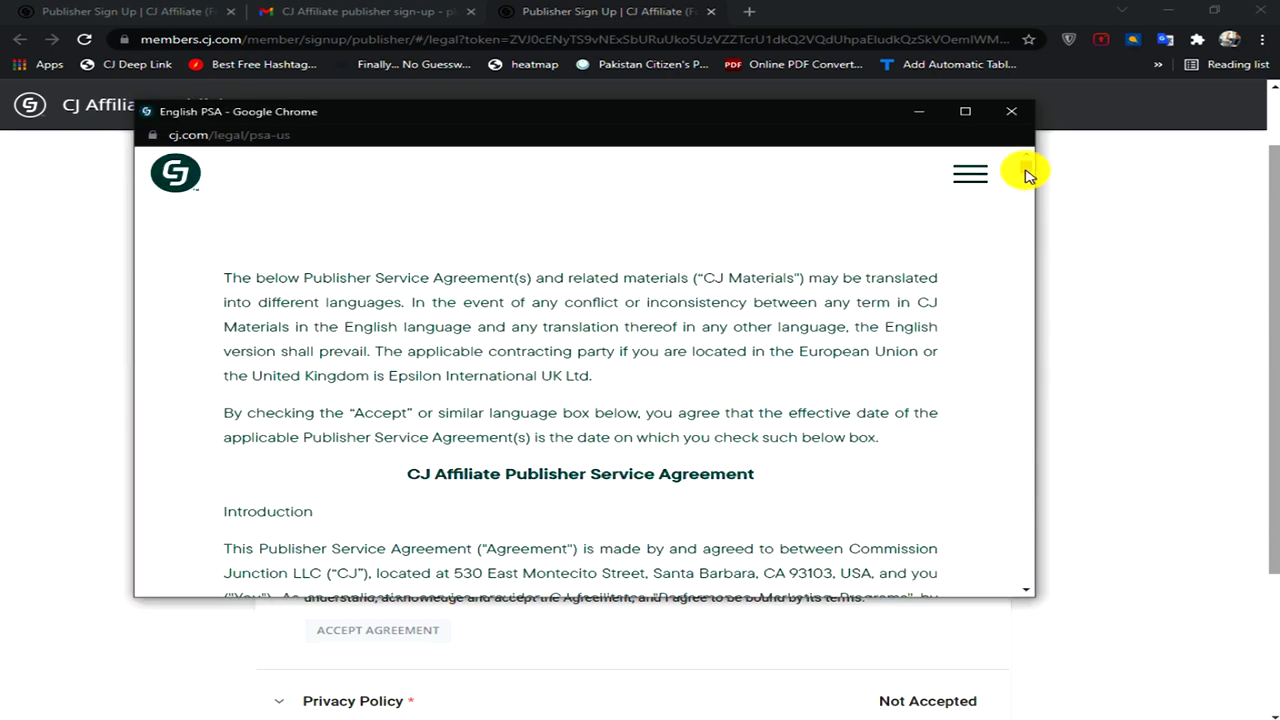
pyautogui.moveTo(1028, 175); pyautogui.dragTo(1015, 315)
pyautogui.scroll(-20, 1005, 462)
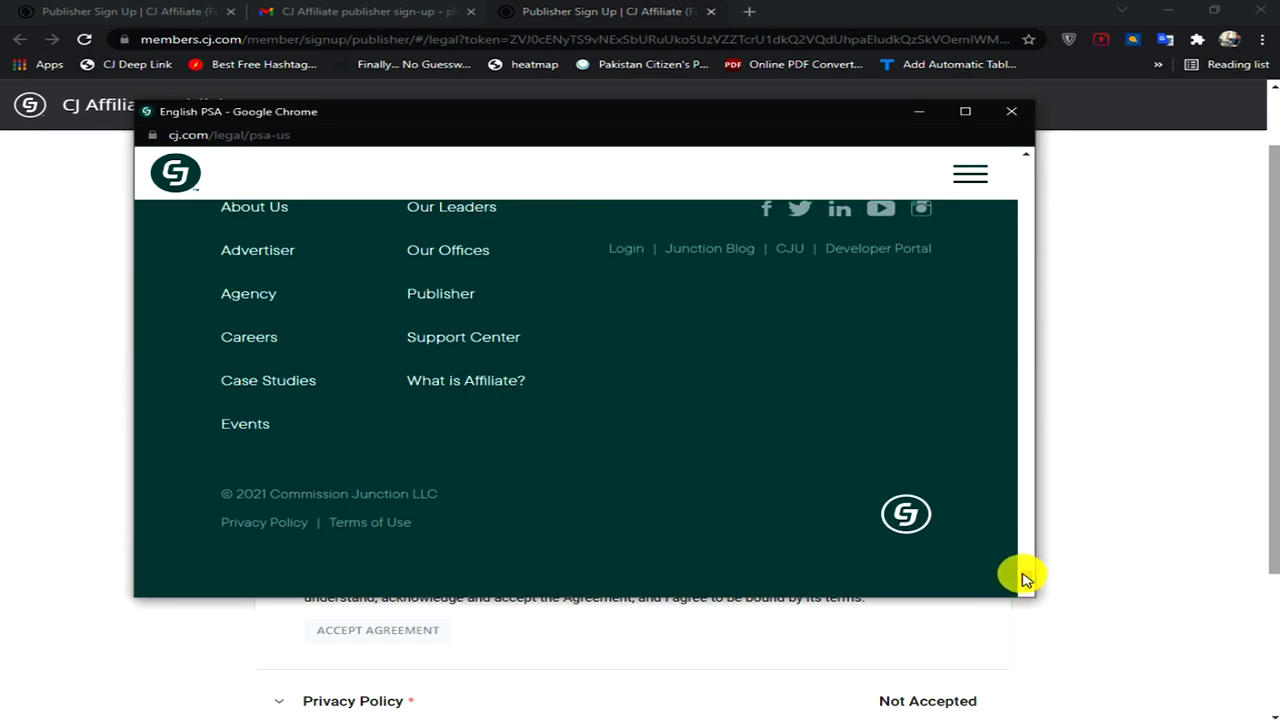
pyautogui.hotkey('ctrl', 'w')
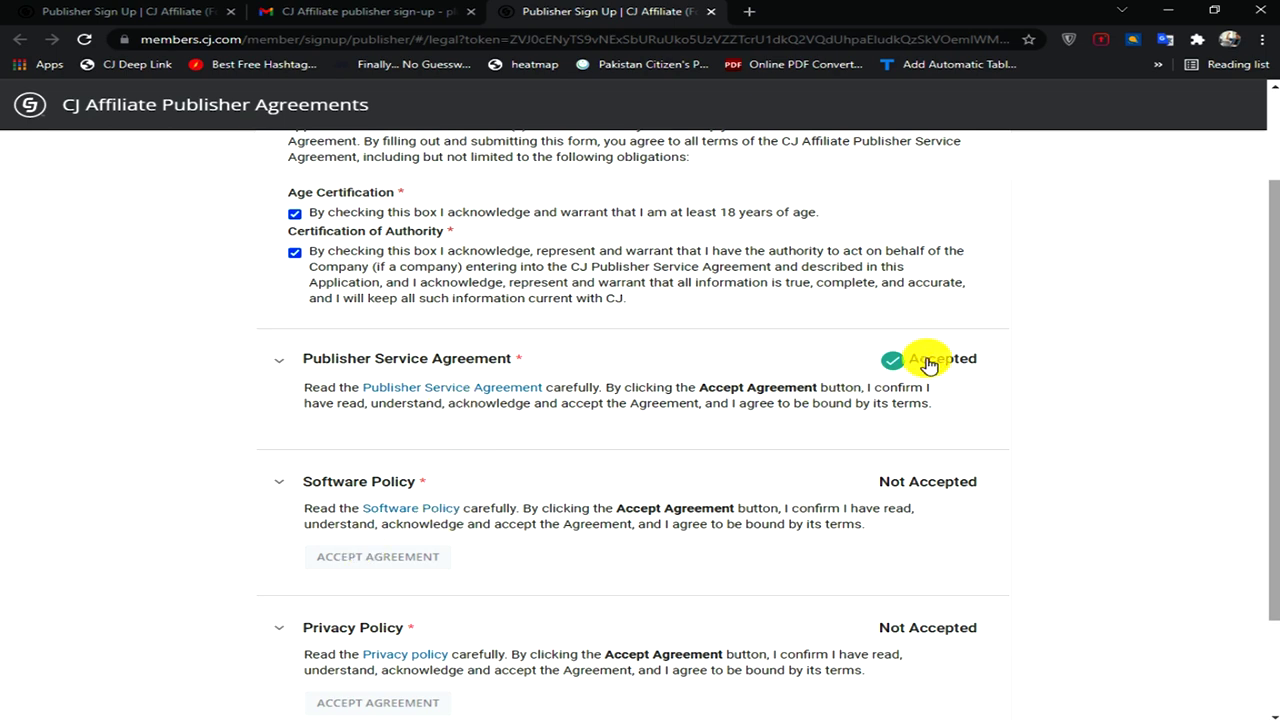
pyautogui.scroll(-2, 891, 366)
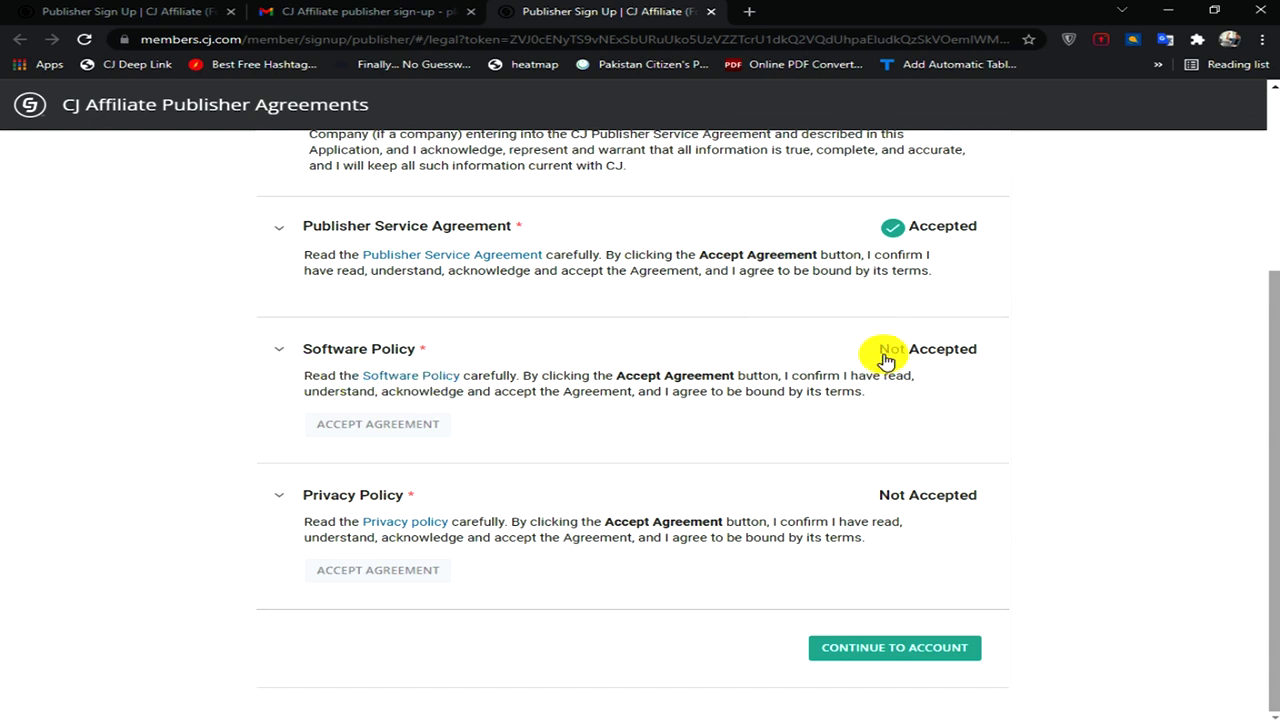
# - Read the Software Policy, close it, and accept the agreement
pyautogui.click(418, 378)
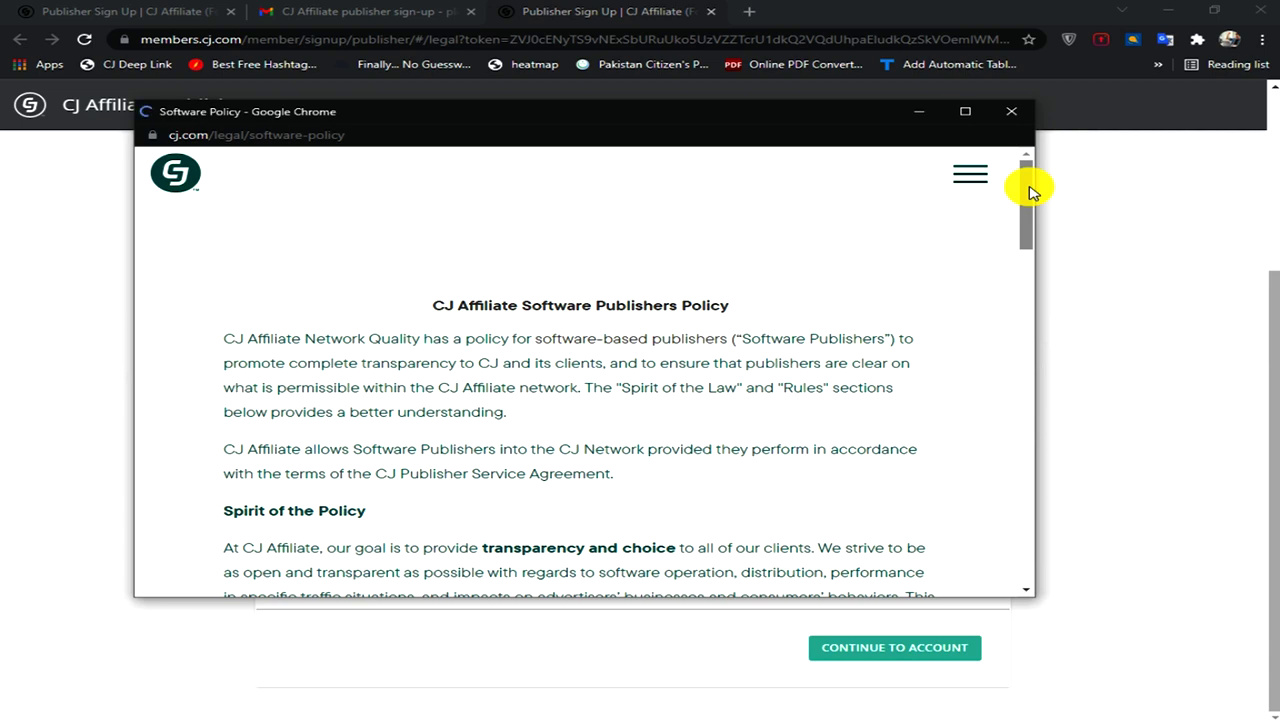
pyautogui.moveTo(1030, 188); pyautogui.dragTo(1077, 177)
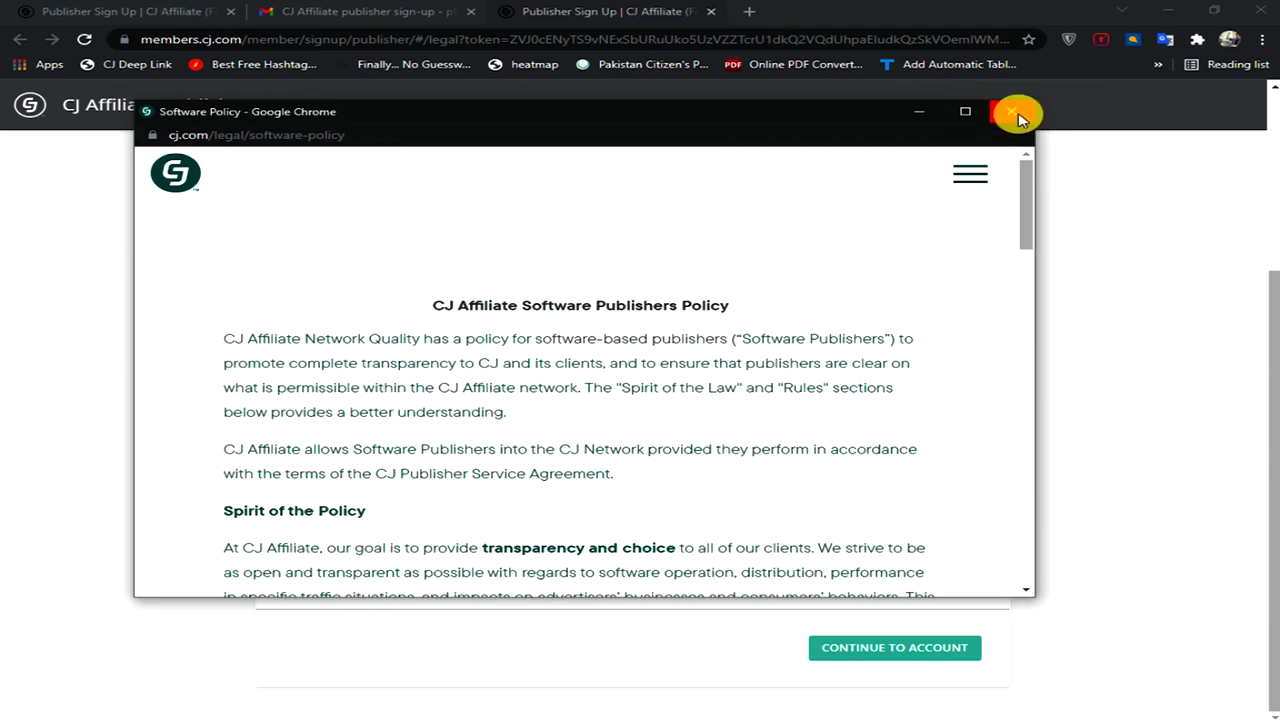
pyautogui.click(1016, 115)
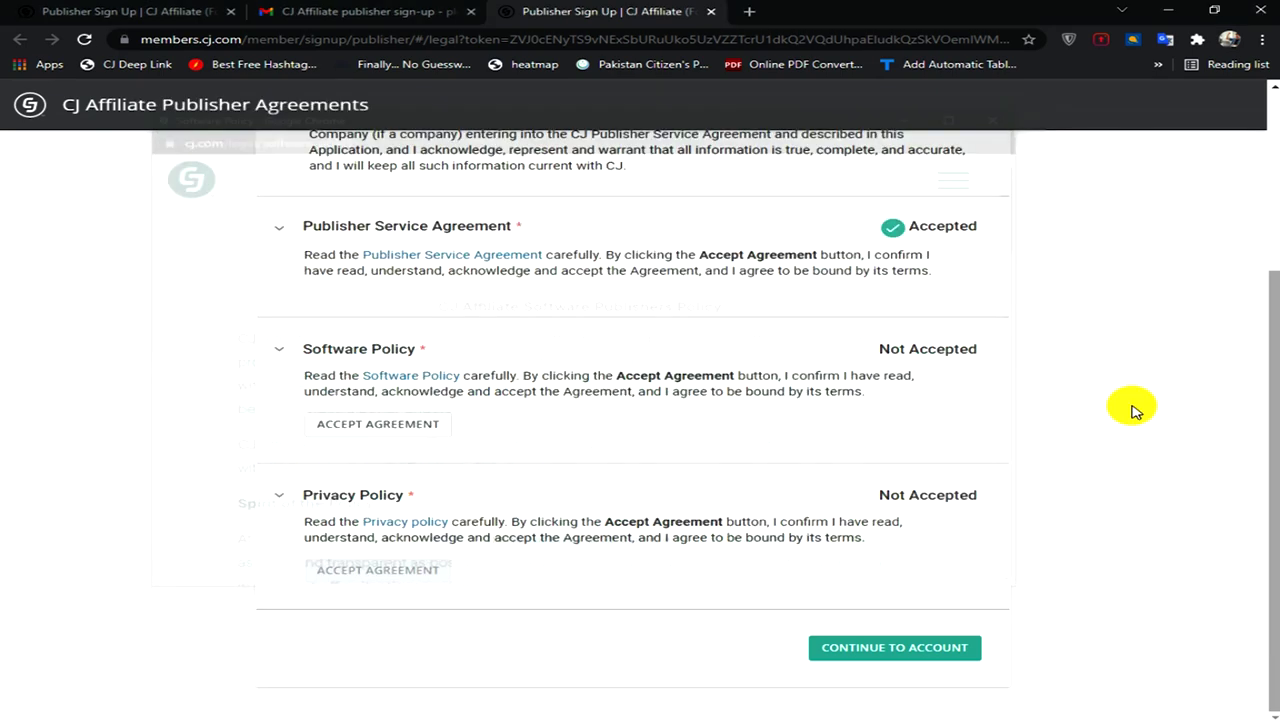
pyautogui.click(375, 426)
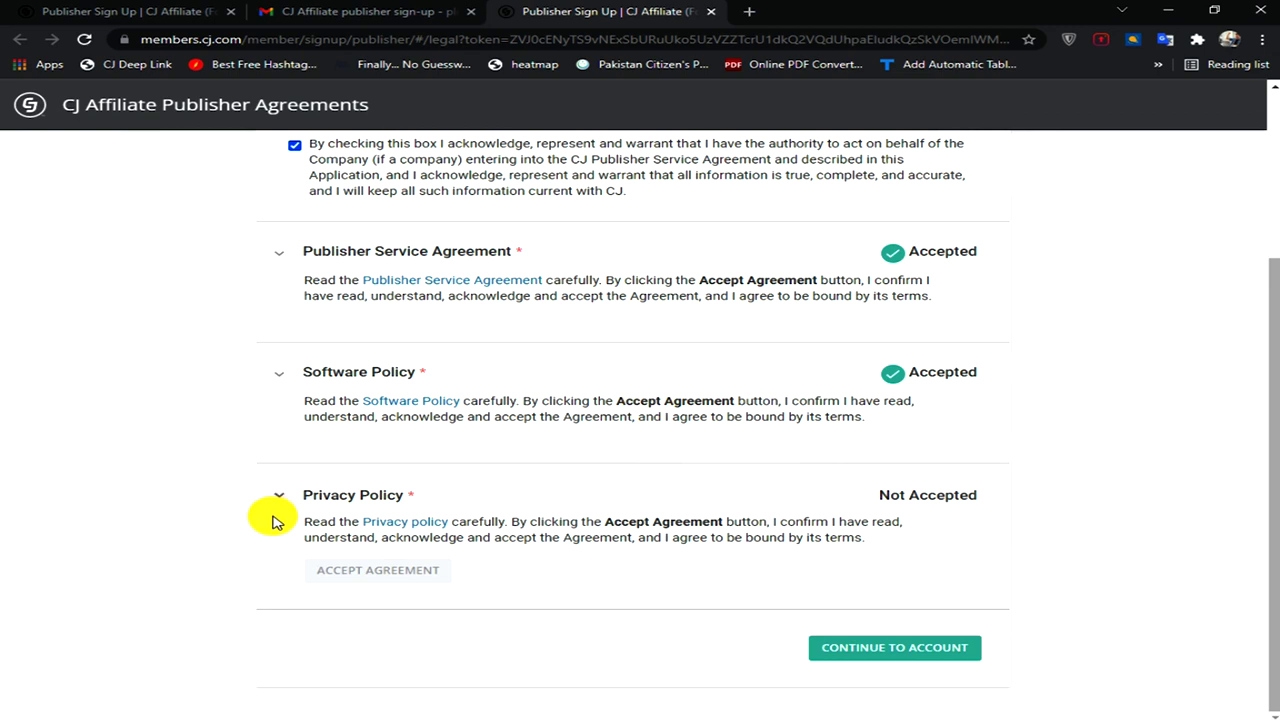
# - Read the Privacy Policy, close it, and accept the agreement
pyautogui.click(405, 522)
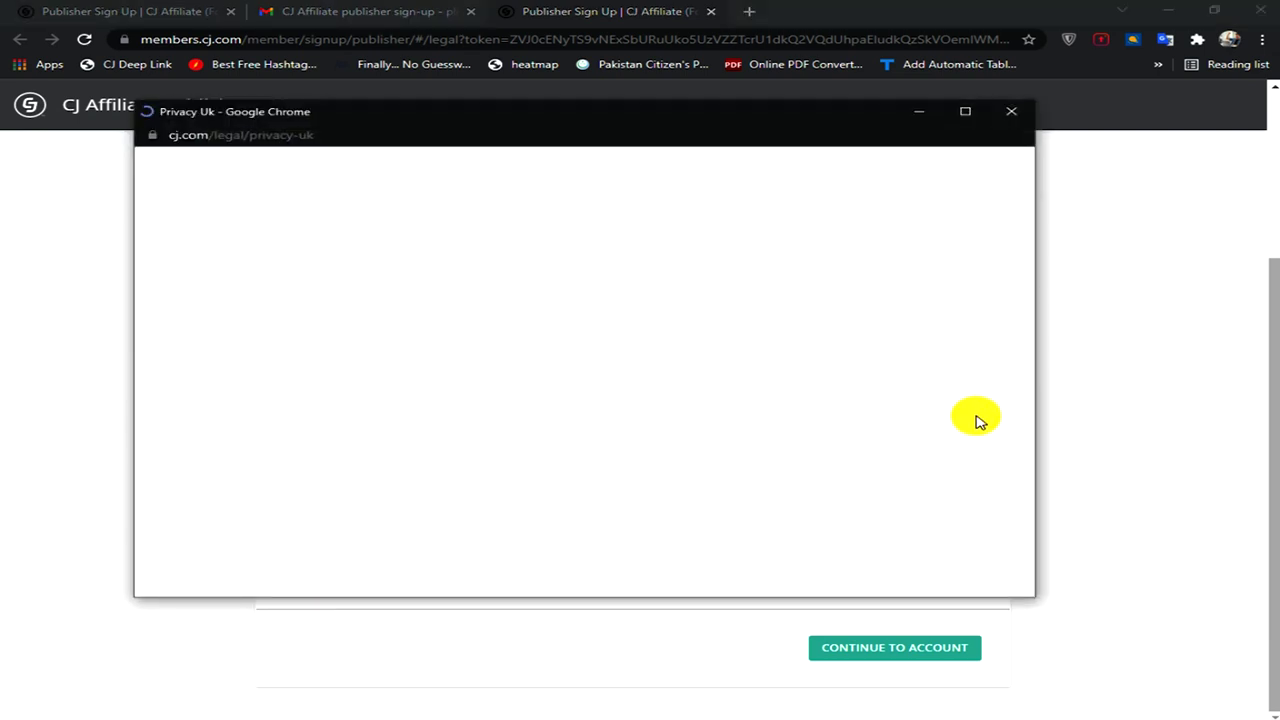
pyautogui.scroll(-2, 1043, 385)
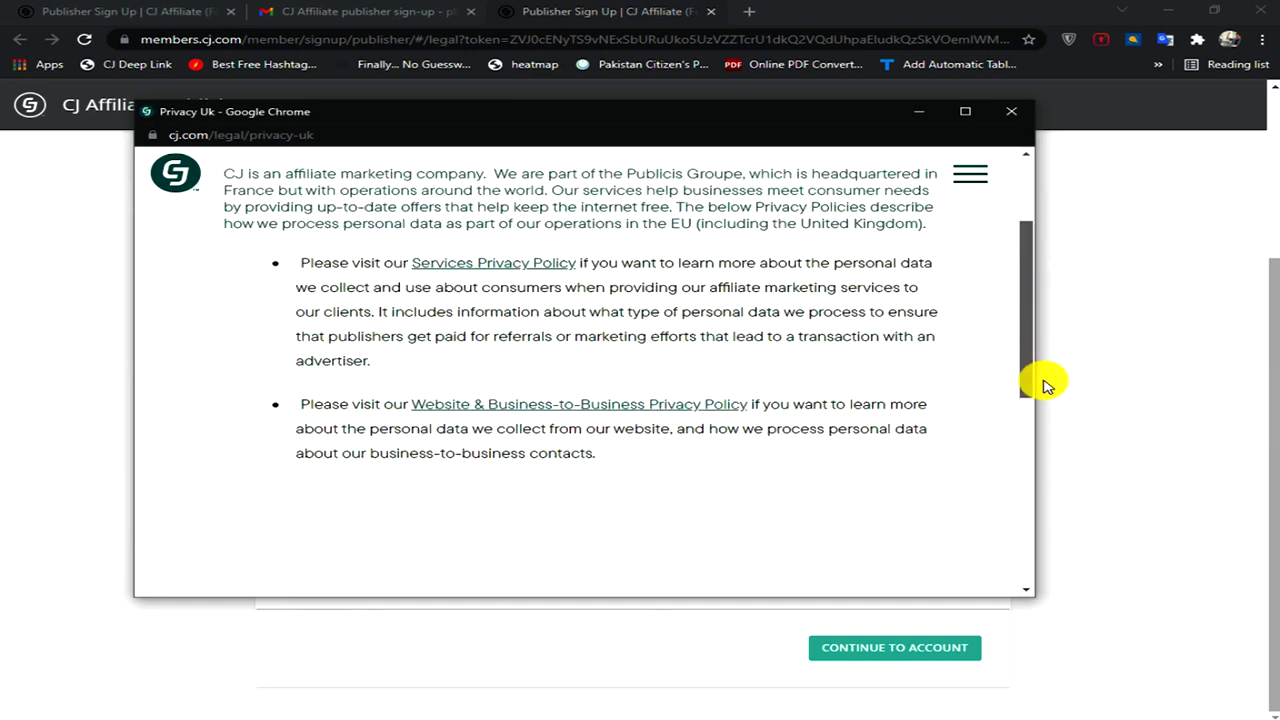
pyautogui.scroll(-10, 1043, 385)
pyautogui.moveTo(1017, 477); pyautogui.dragTo(1097, 206)
pyautogui.click(1013, 113)
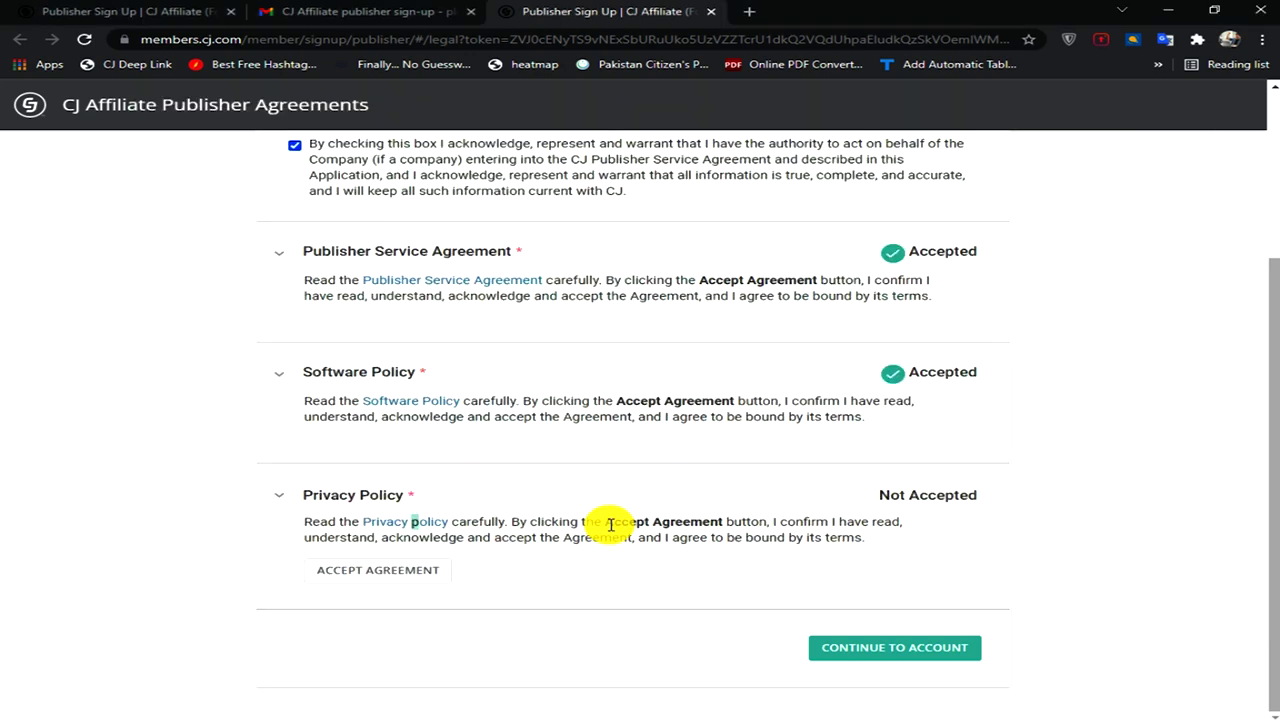
pyautogui.click(349, 575)
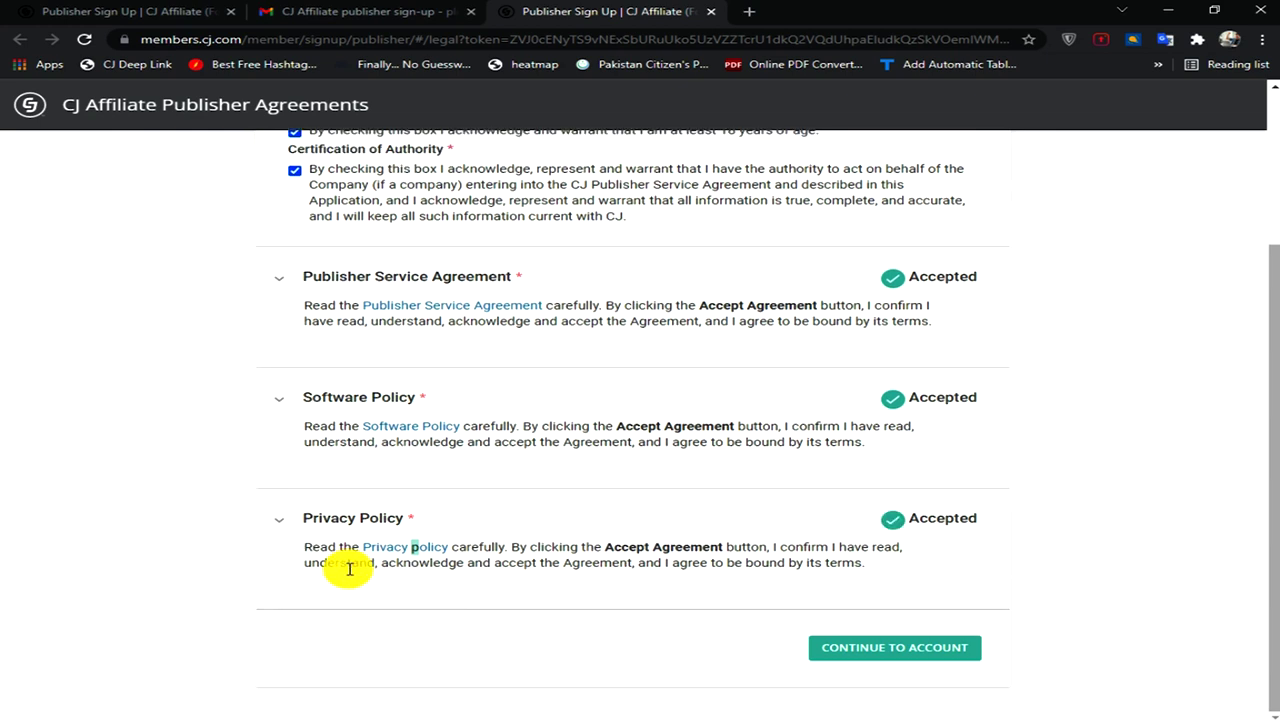
# - Continue to the account and log in using a saved login from the autofill list
pyautogui.click(843, 650)
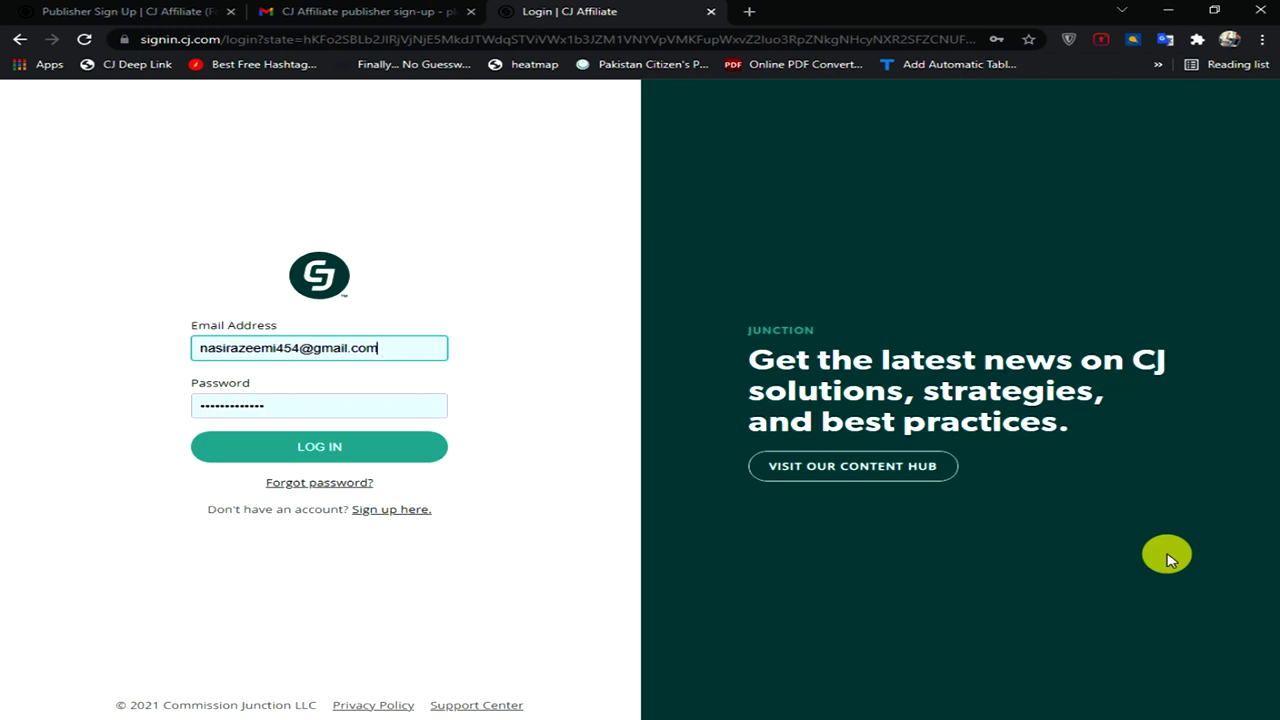
pyautogui.press('BackSpace')
pyautogui.press('BackSpace')
pyautogui.press('BackSpace')
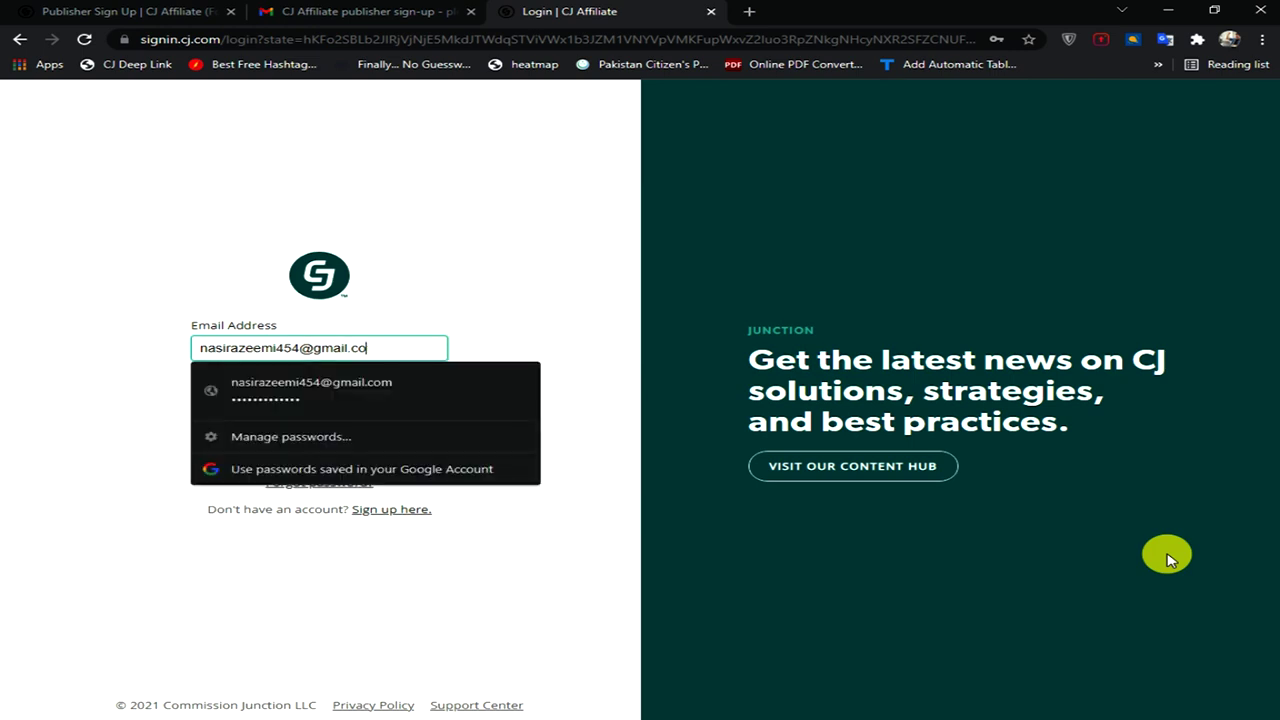
pyautogui.press('BackSpace')
pyautogui.press('BackSpace')
pyautogui.press('BackSpace')
pyautogui.press('BackSpace')
pyautogui.press('BackSpace')
pyautogui.press('BackSpace')
pyautogui.press('BackSpace')
pyautogui.press('BackSpace')
pyautogui.press('BackSpace')
pyautogui.press('BackSpace')
pyautogui.press('BackSpace')
pyautogui.press('BackSpace')
pyautogui.press('BackSpace')
pyautogui.press('BackSpace')
pyautogui.press('BackSpace')
pyautogui.press('BackSpace')
pyautogui.press('BackSpace')
pyautogui.press('BackSpace')
pyautogui.press('BackSpace')
pyautogui.press('BackSpace')
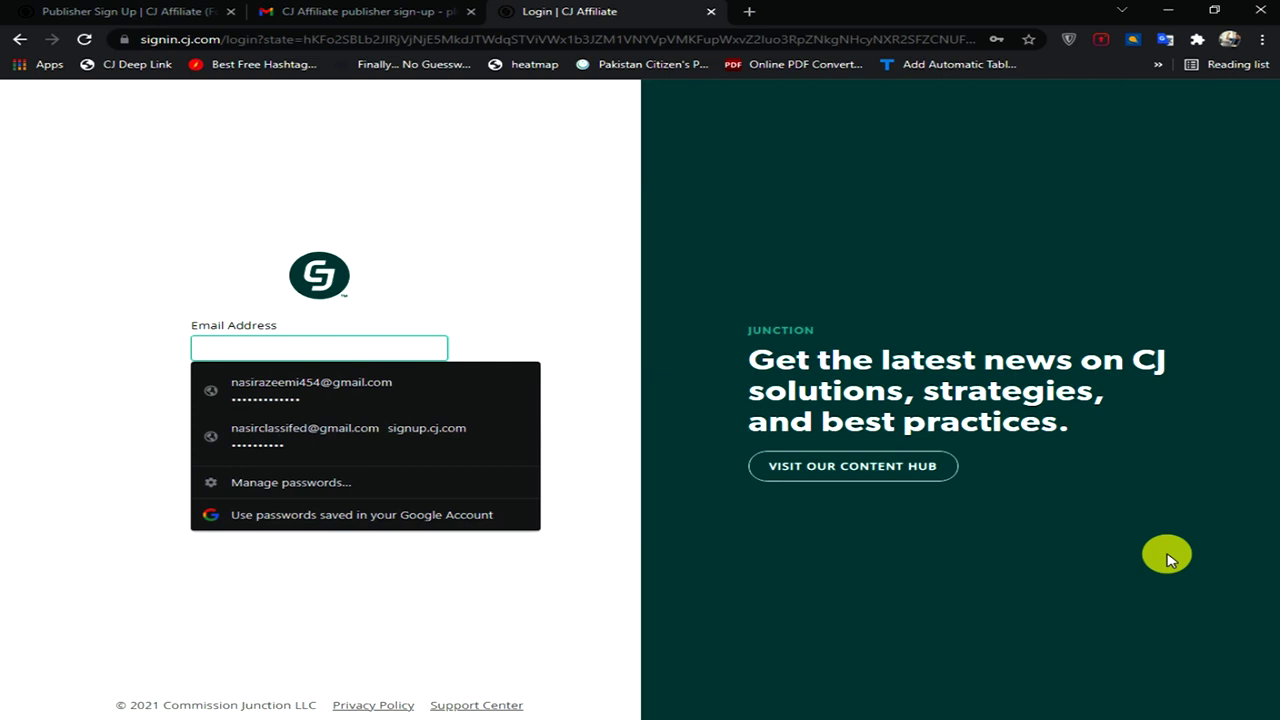
pyautogui.press('Down')
pyautogui.press('Return')
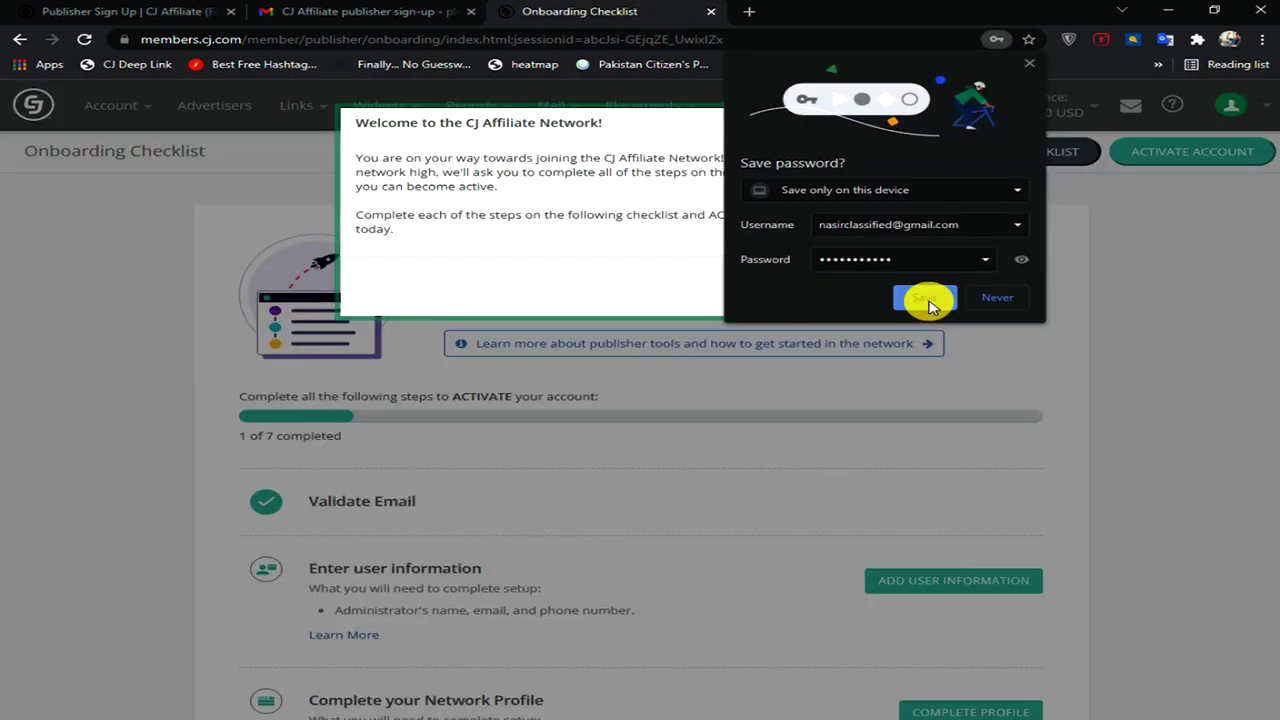
# - Save the browser password, dismiss the welcome modal with Get Started, and review all seven checklist steps
pyautogui.click(926, 298)
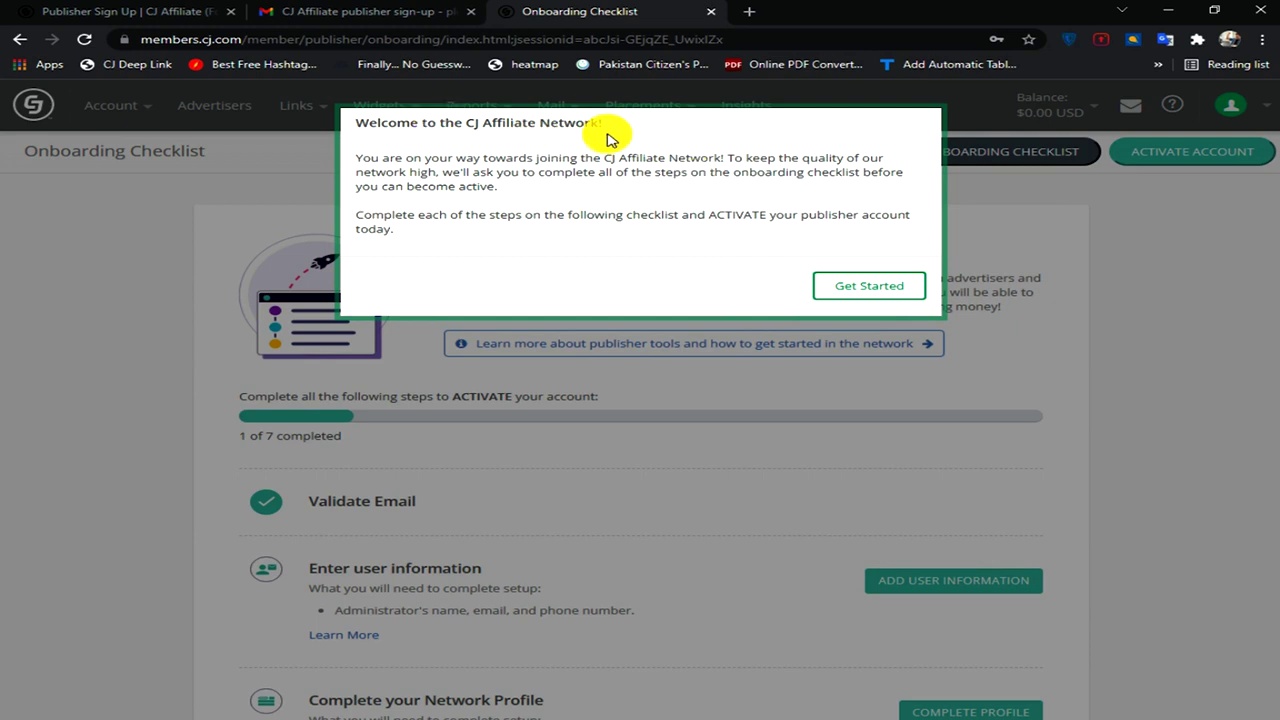
pyautogui.click(858, 287)
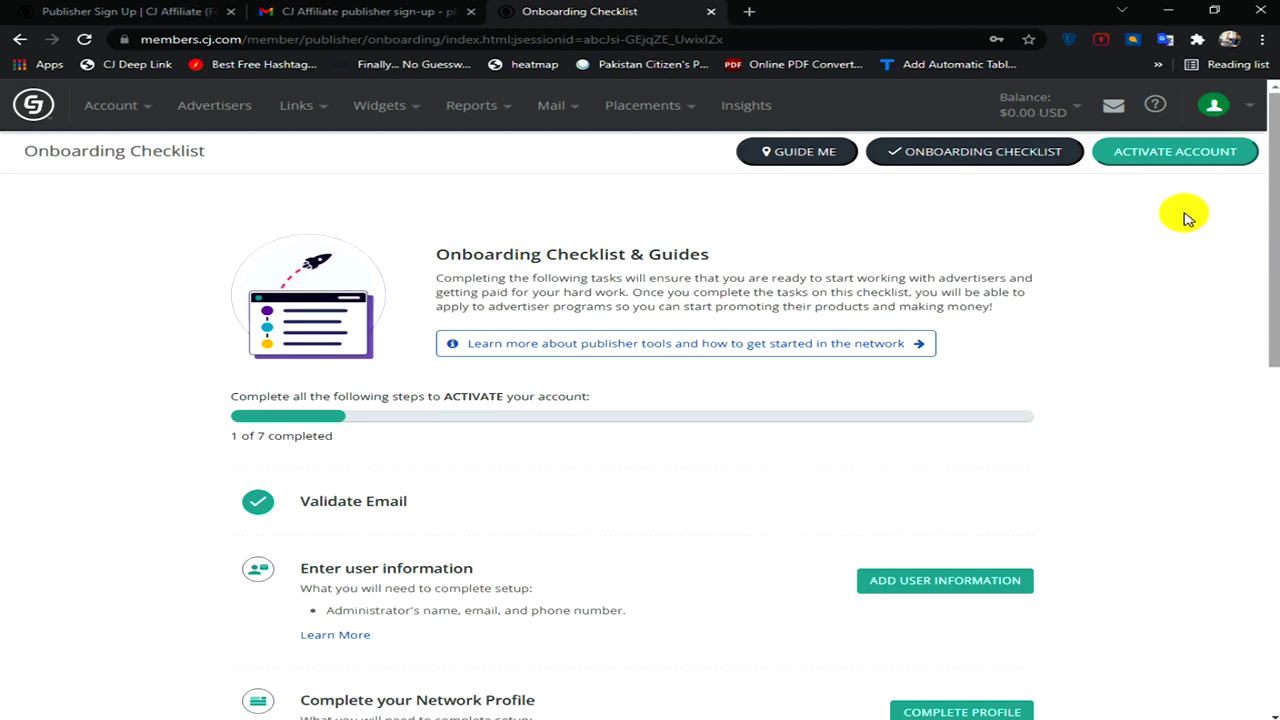
pyautogui.scroll(-2, 1186, 217)
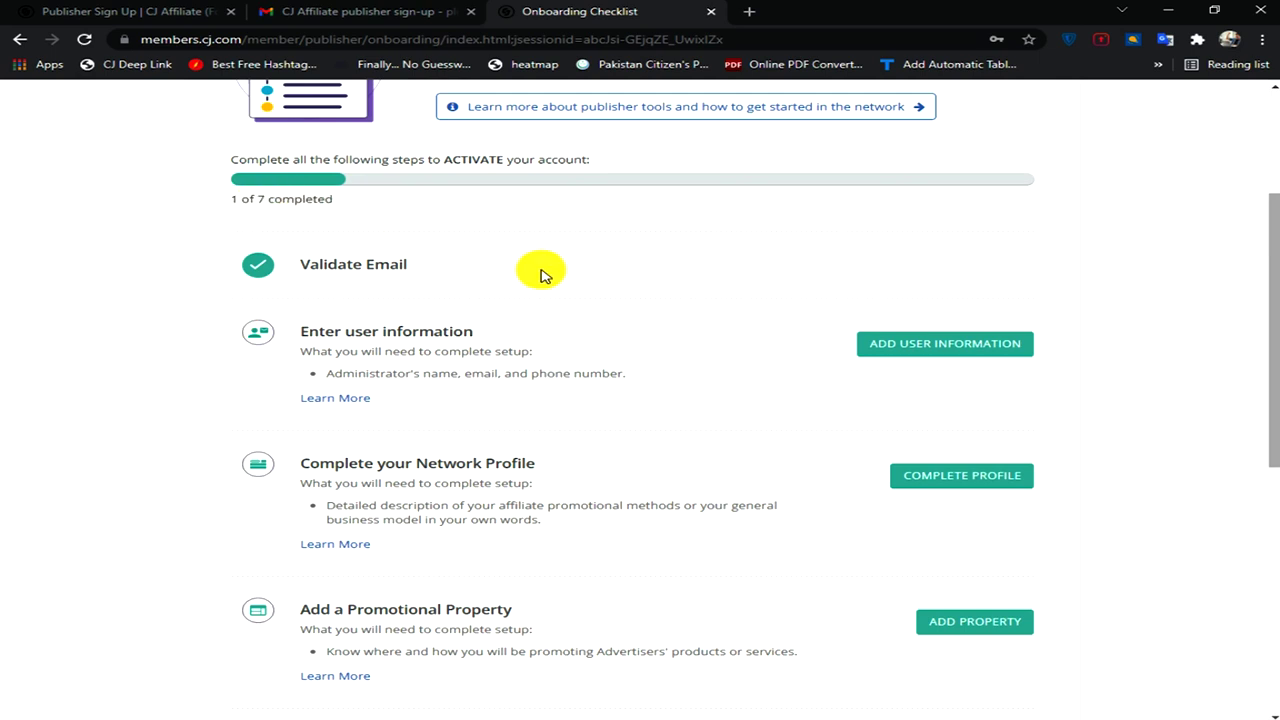
pyautogui.scroll(-5, 540, 276)
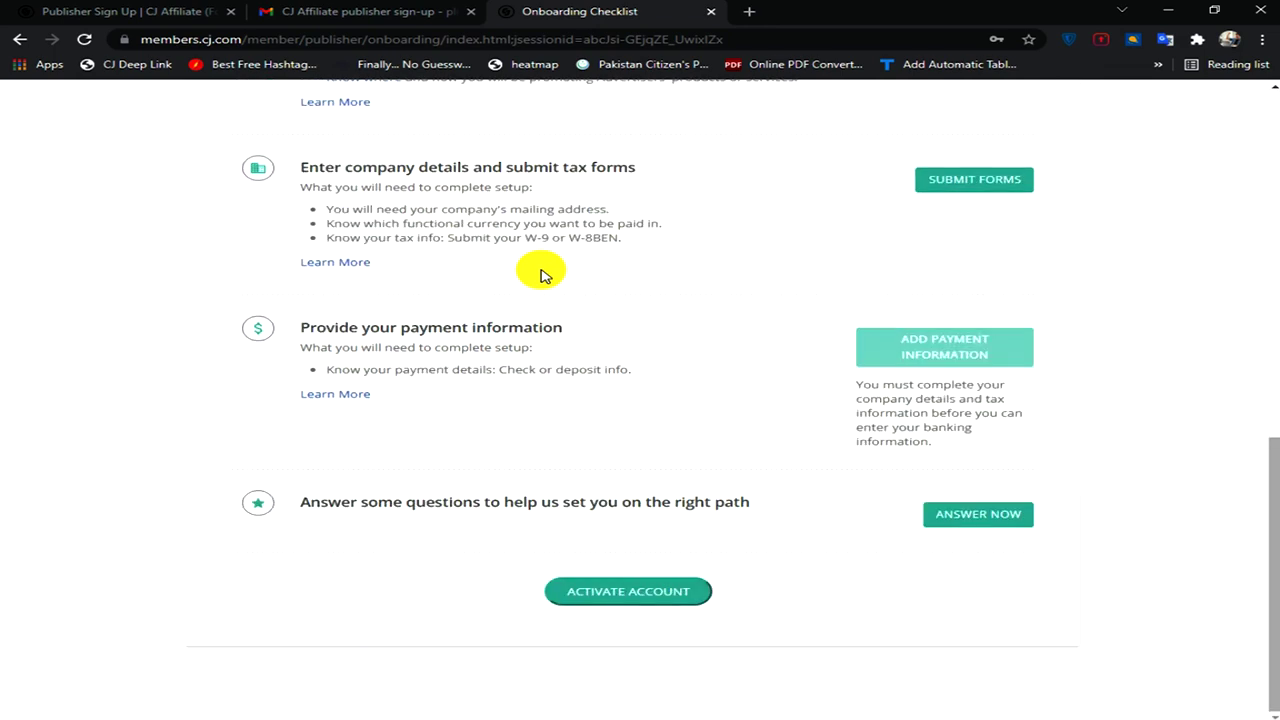
pyautogui.scroll(6, 540, 276)
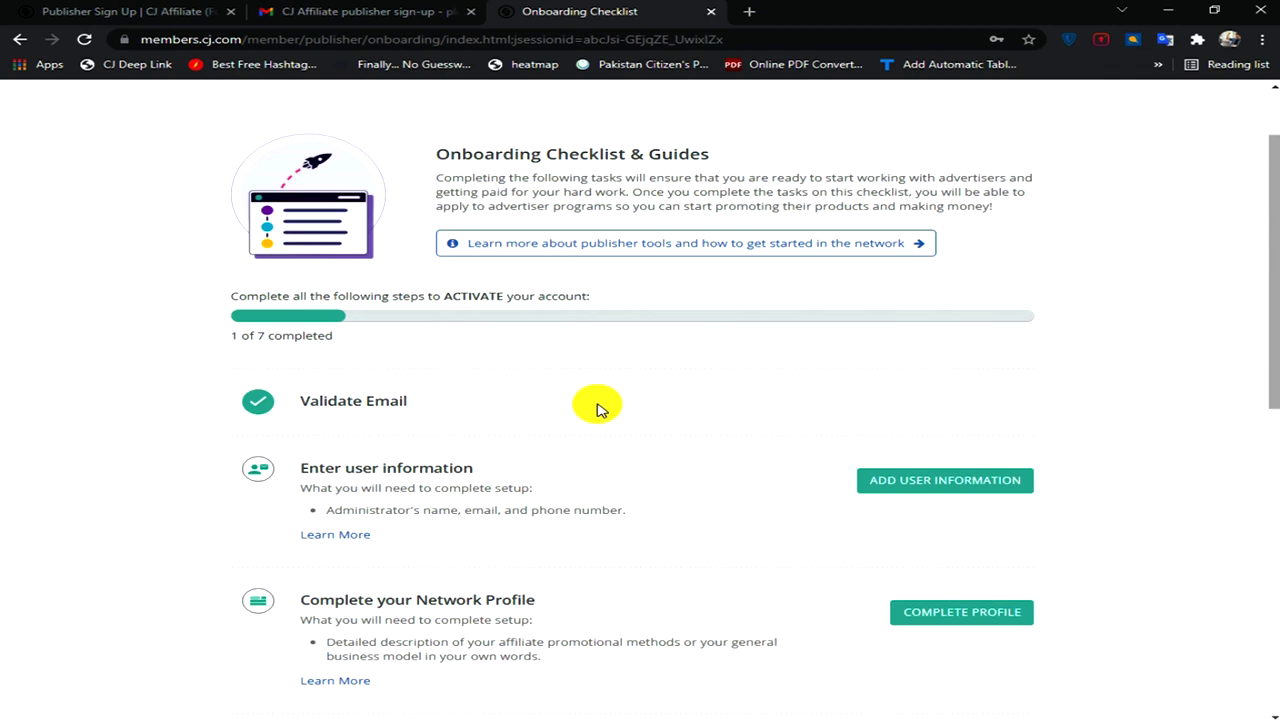
pyautogui.scroll(1, 597, 408)
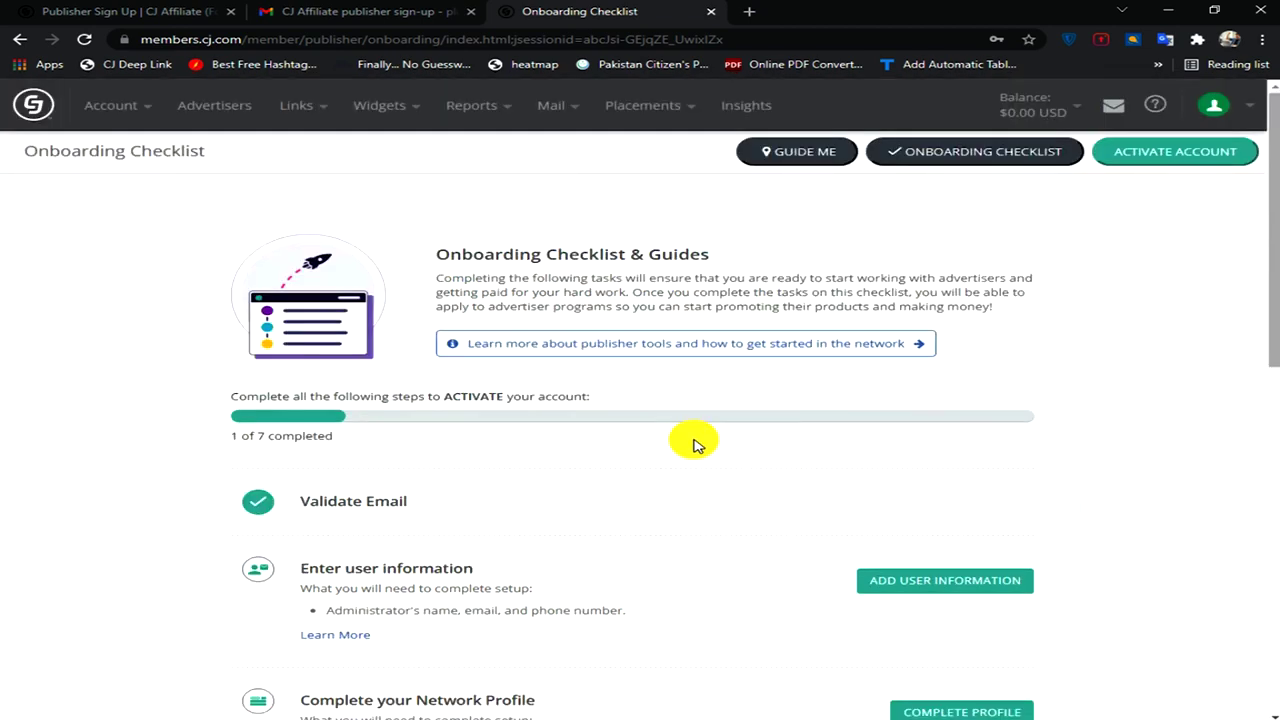
pyautogui.scroll(-2, 485, 470)
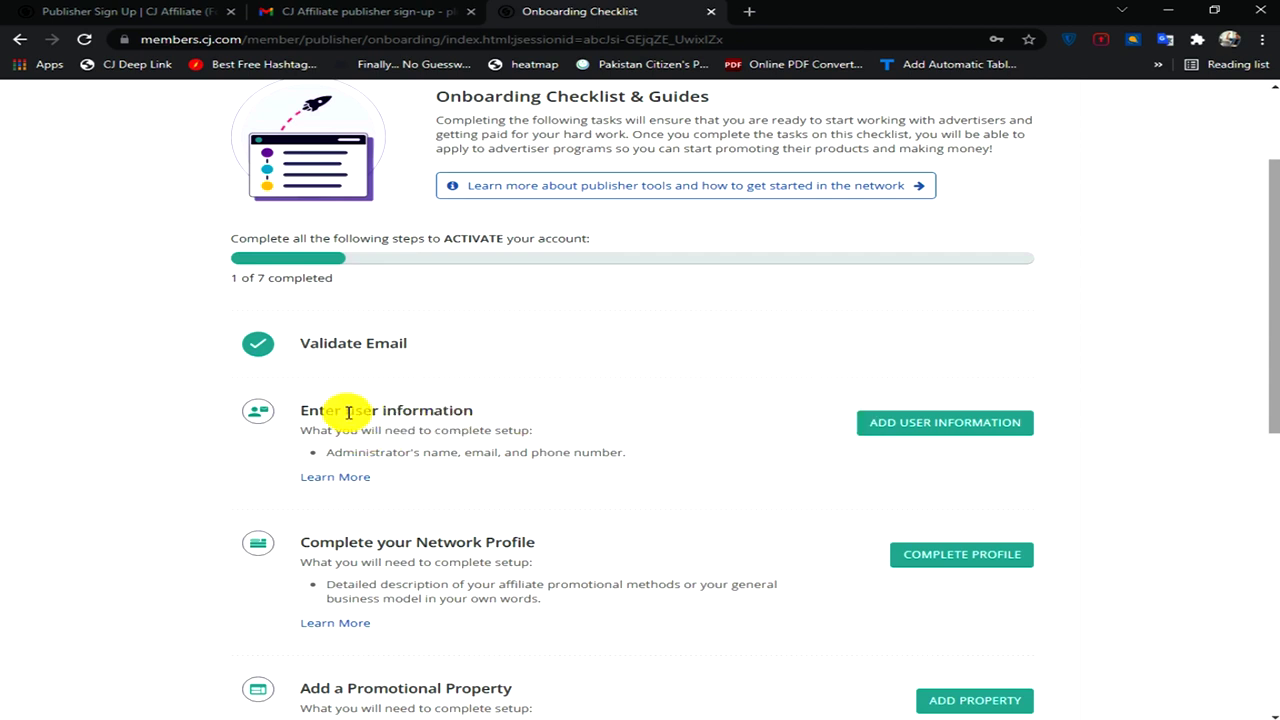
# - Edit the superuser's details and enter the first name and last name
pyautogui.click(915, 428)
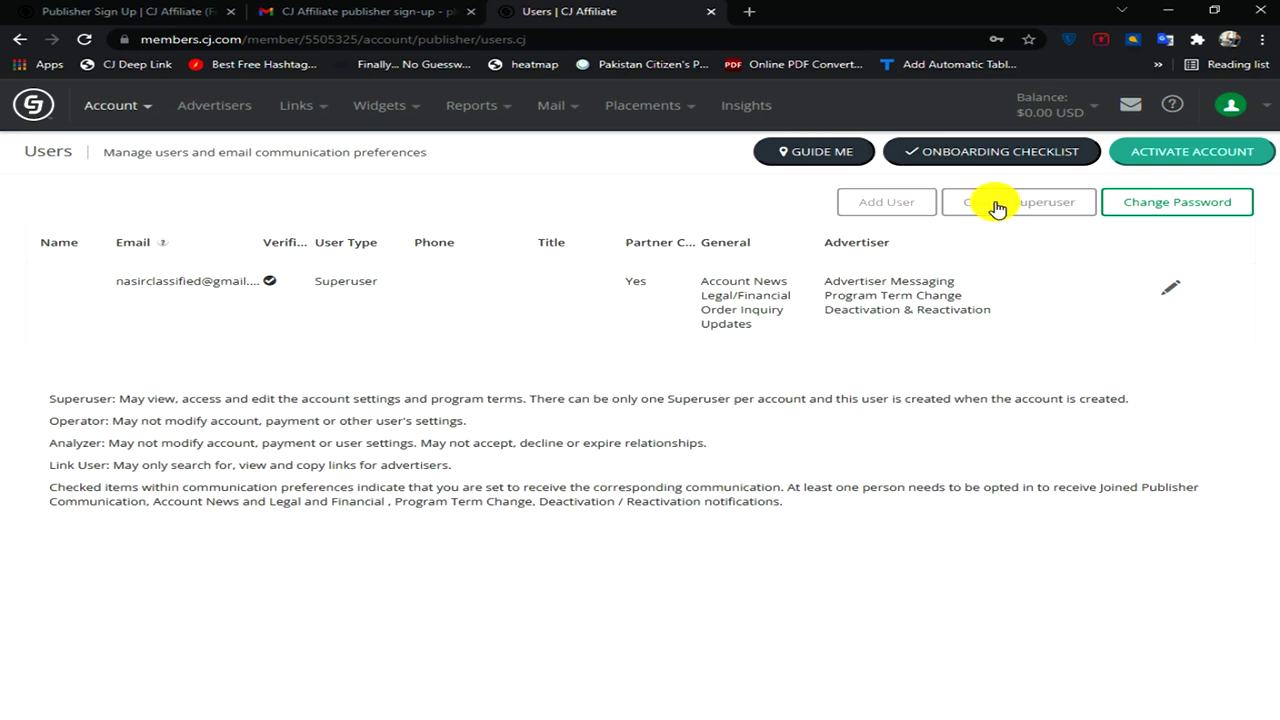
pyautogui.click(1176, 290)
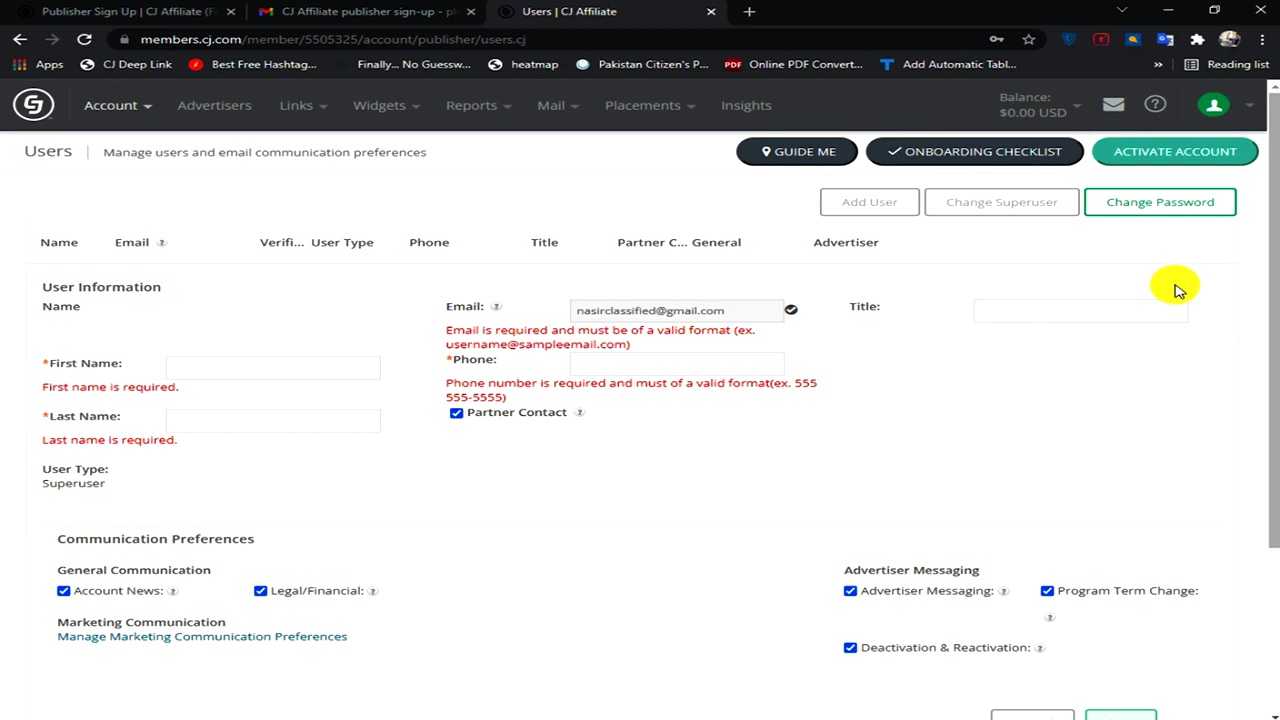
pyautogui.click(214, 371)
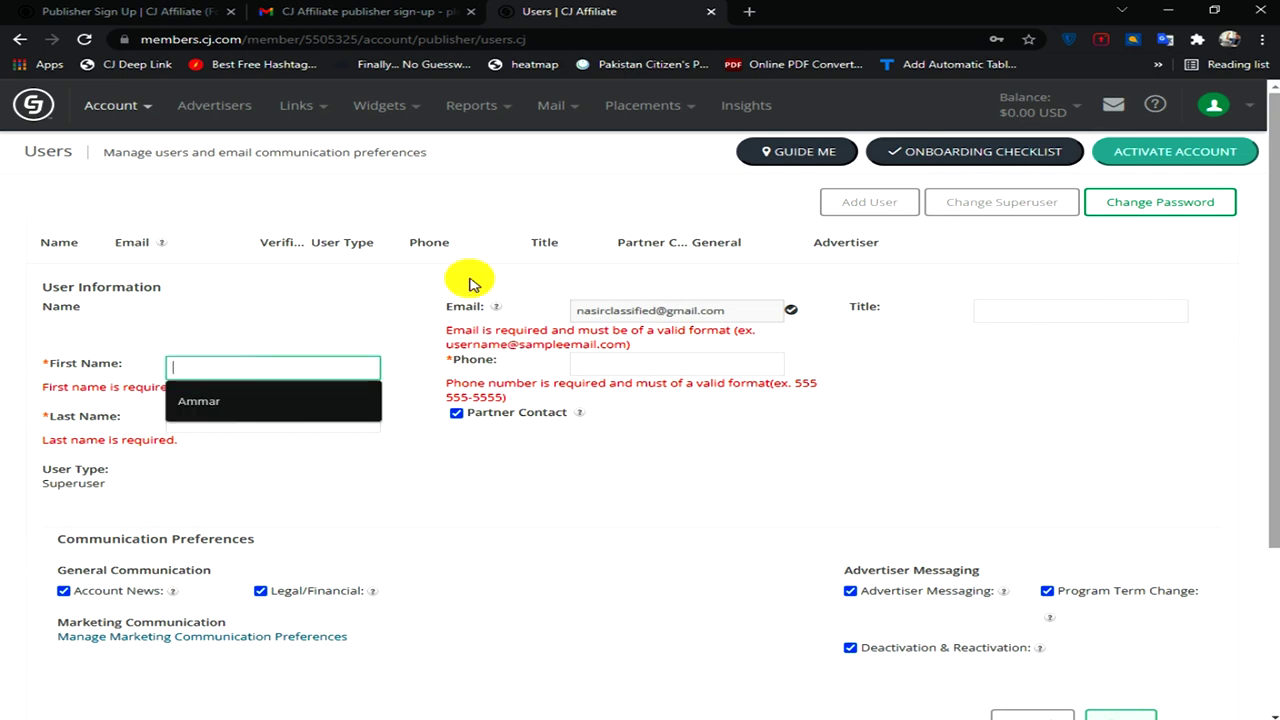
pyautogui.click(212, 410)
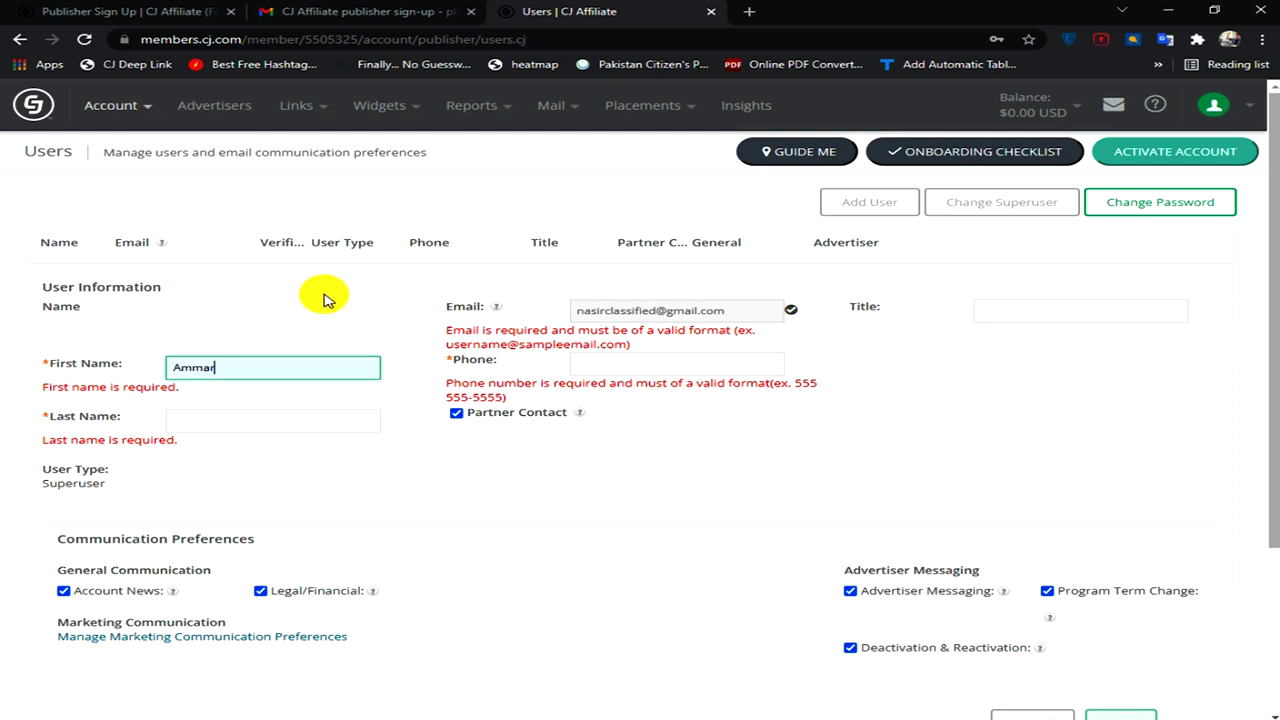
pyautogui.click(185, 420)
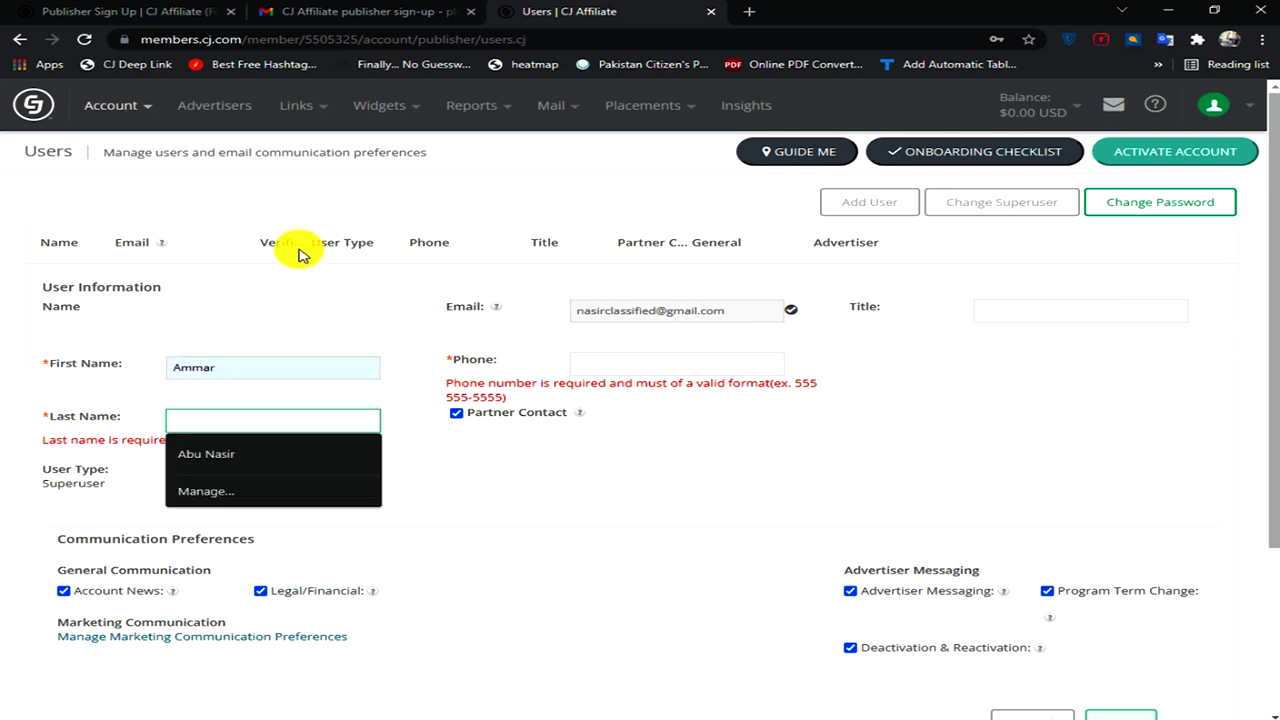
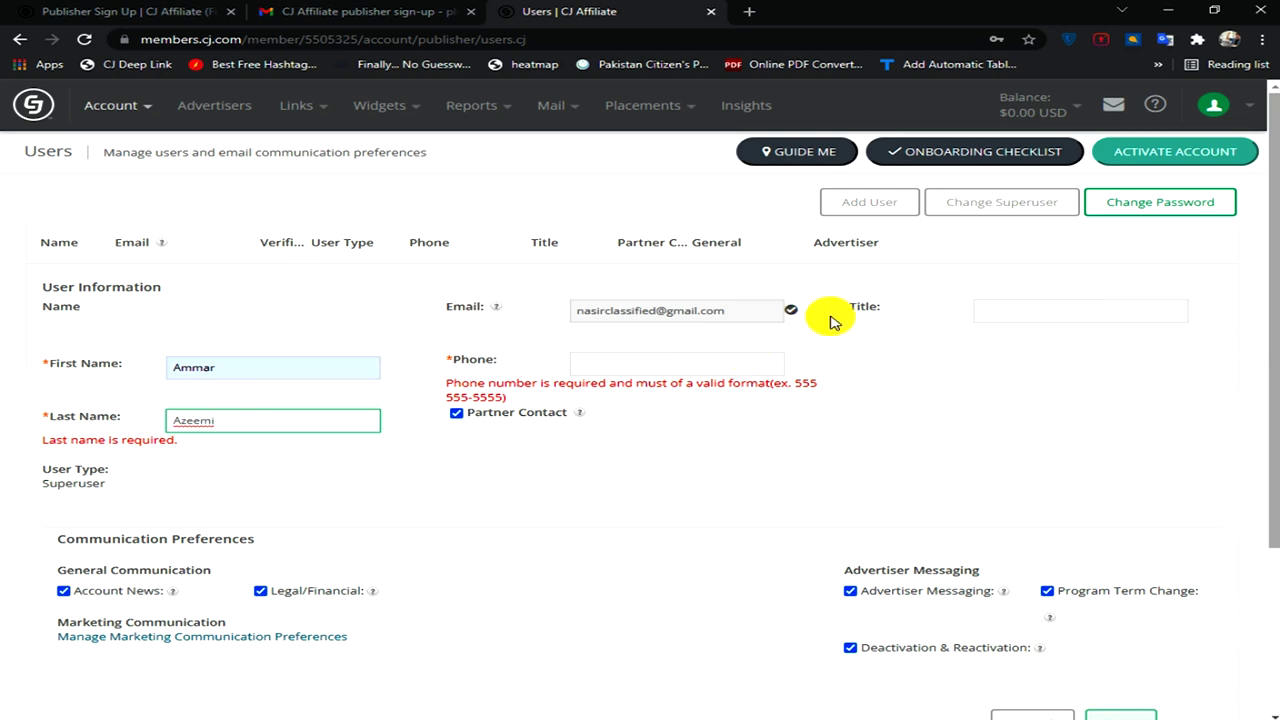
# - Fill in the phone number, save the user information, and return to the checklist
pyautogui.click(592, 363)
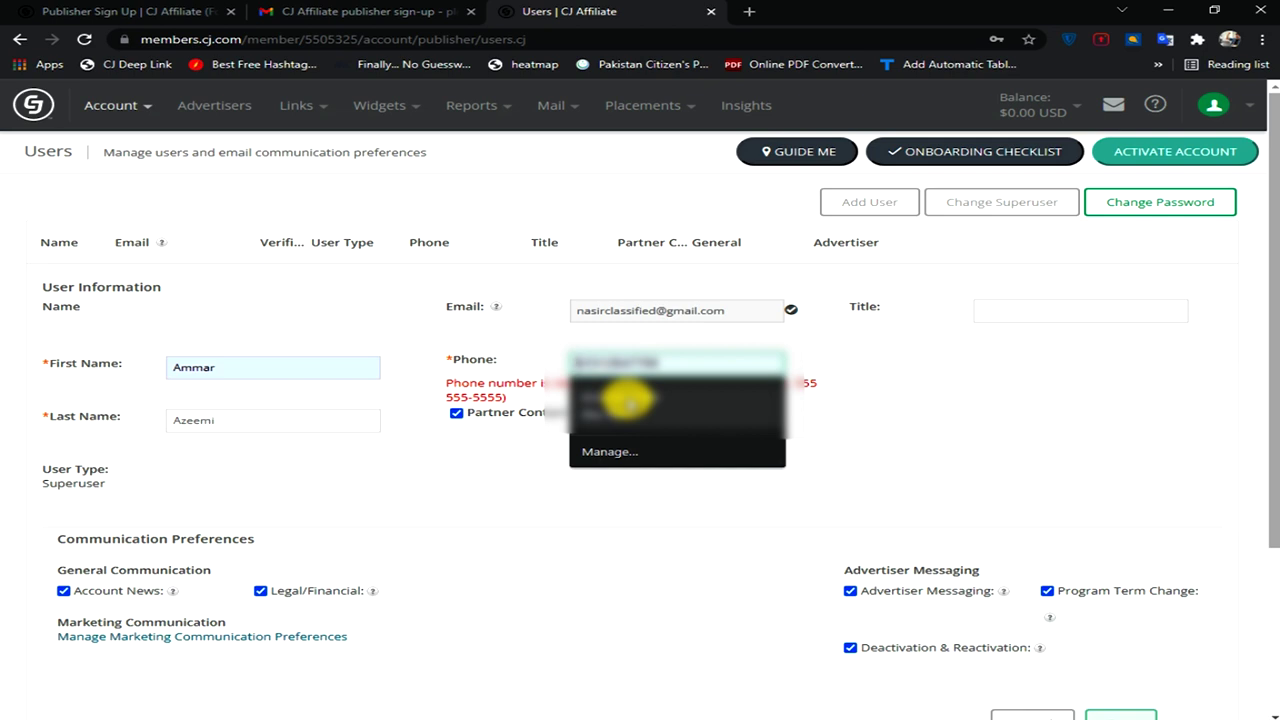
pyautogui.click(625, 396)
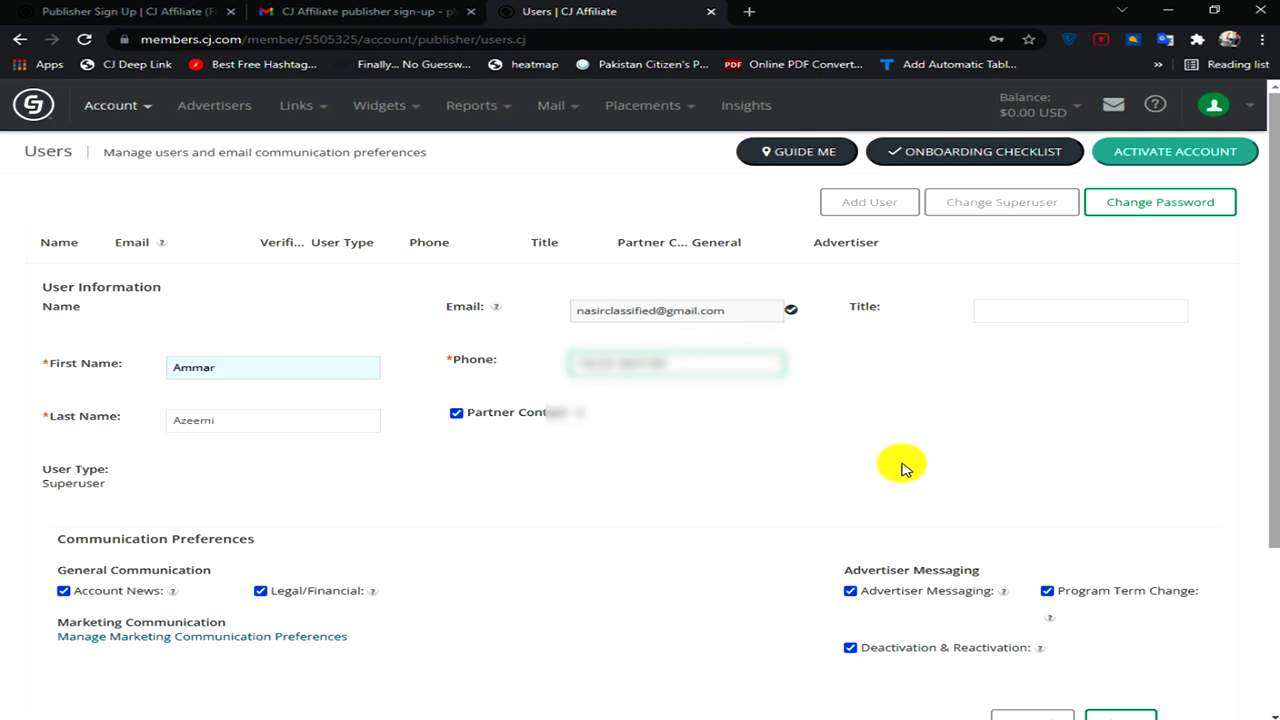
pyautogui.scroll(-2, 903, 468)
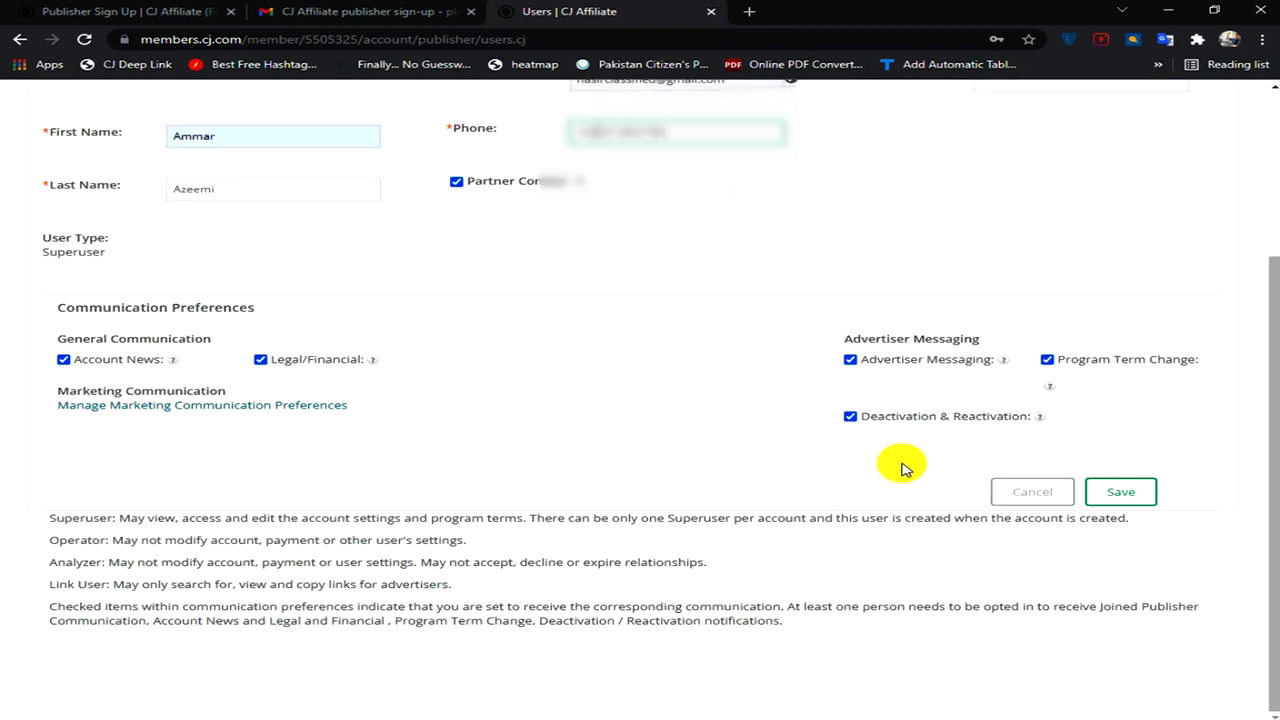
pyautogui.click(1125, 493)
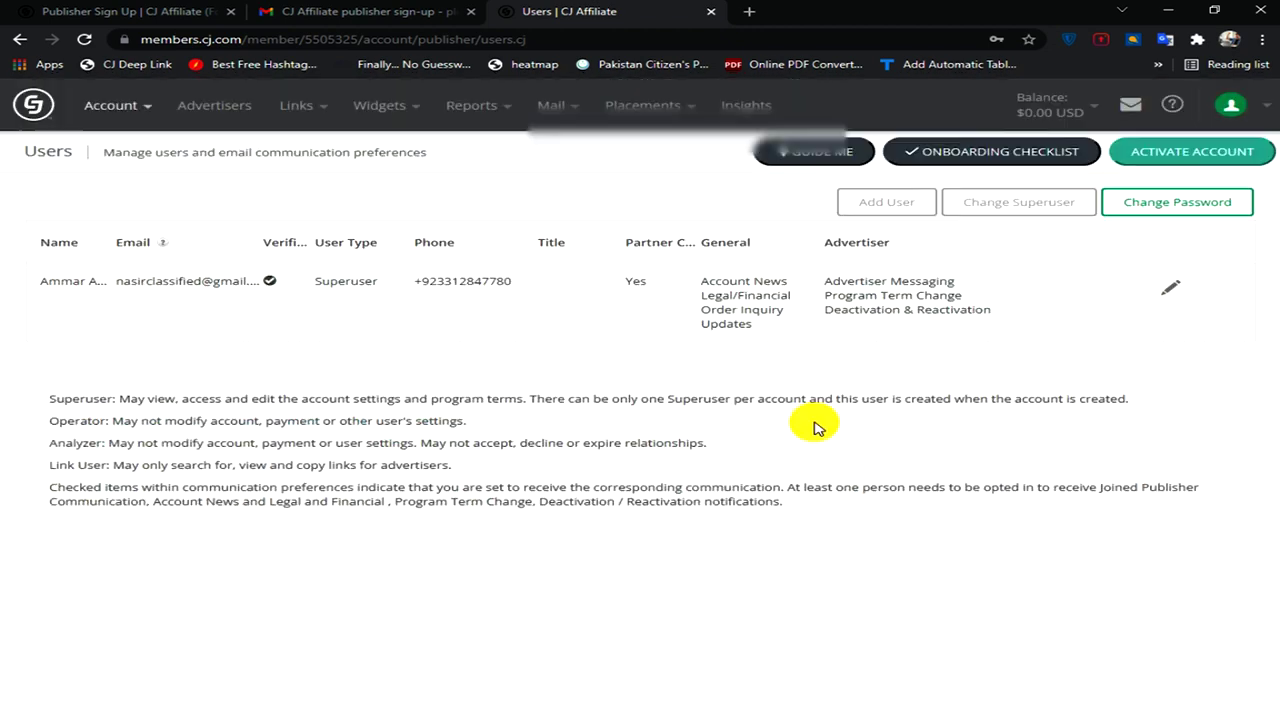
pyautogui.click(946, 152)
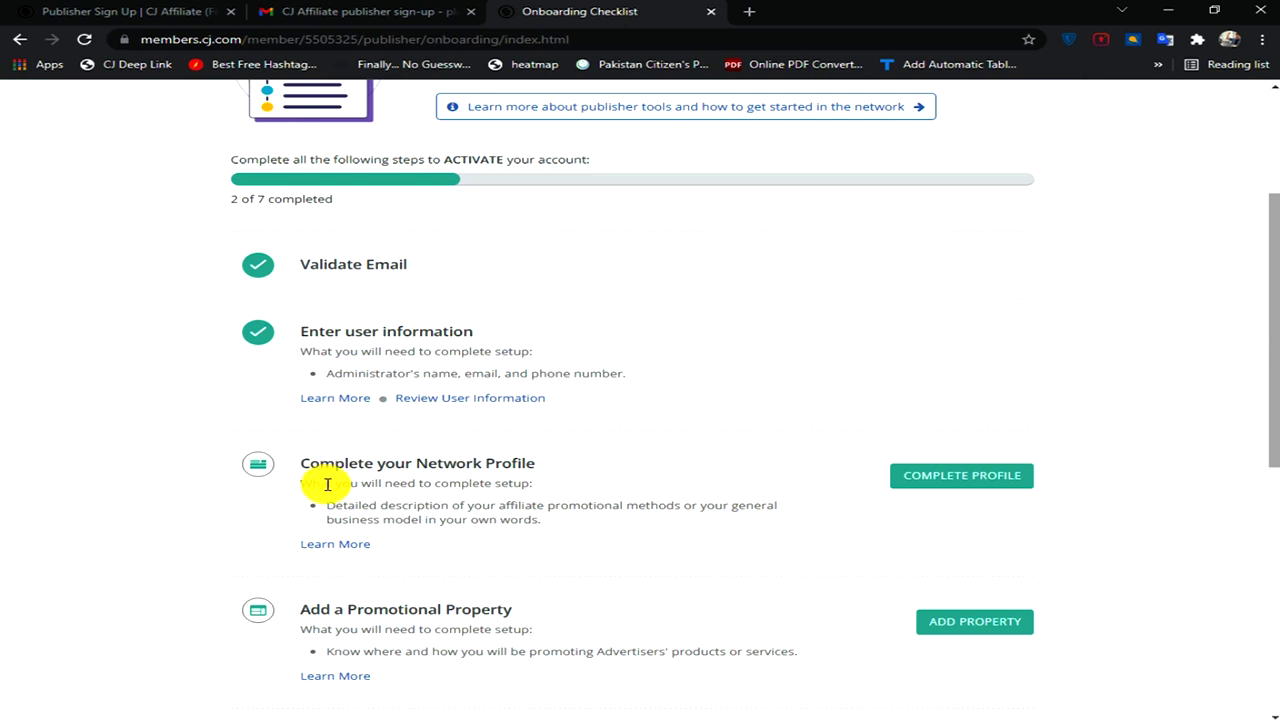
# - Open the Network Profile page from the Complete your Network Profile checklist item
pyautogui.click(940, 477)
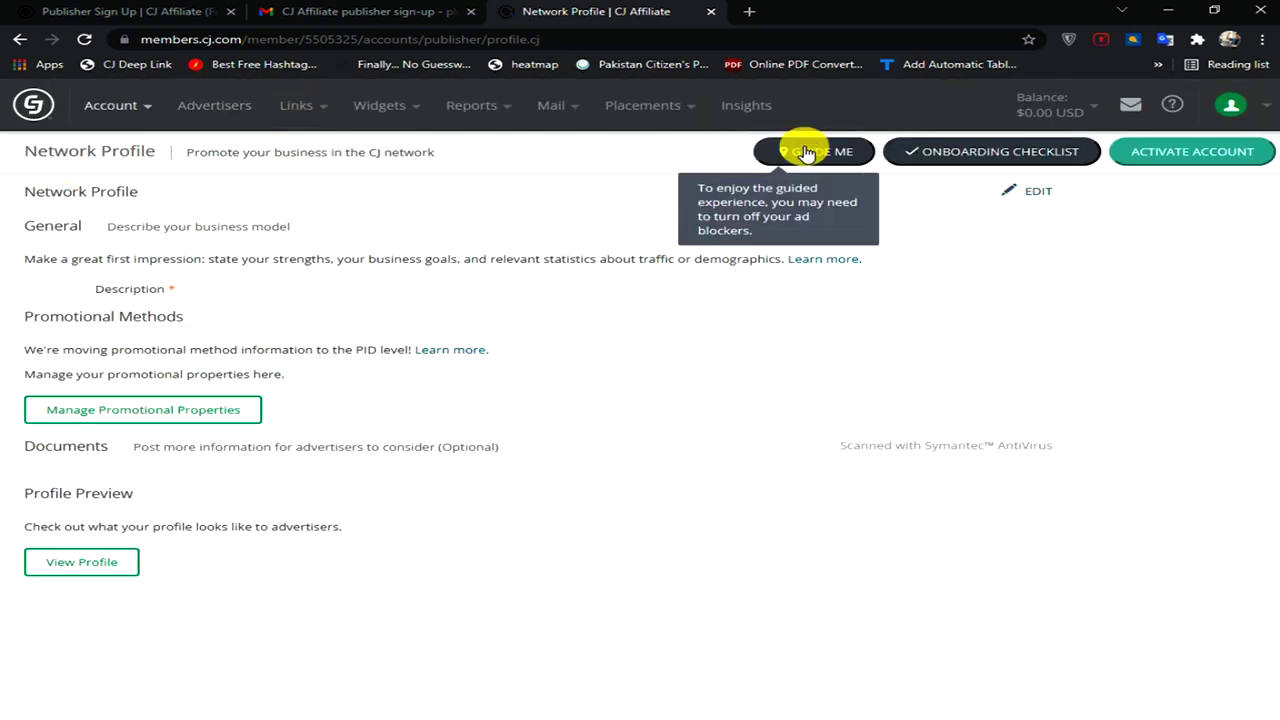
# - Paste the blog/YouTube/Facebook/Instagram business description and free-shipping sentence into Description, and save
pyautogui.click(1016, 193)
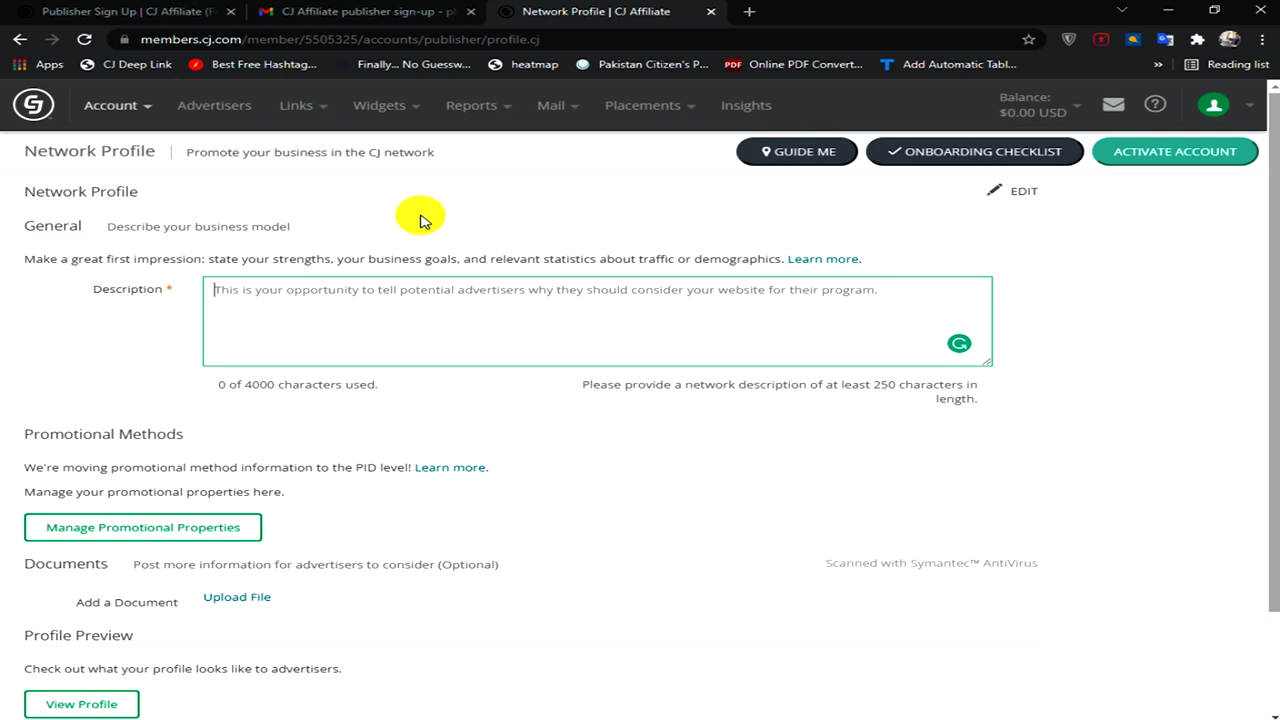
pyautogui.write('I')
pyautogui.press('BackSpace')
pyautogui.write('I have promoted all products in our blog, youtube channel, Facebook, and instagram and also inform all promotions and offer for all products, like clothing, shoes, cosmetic, software, home decoration, etc products.')
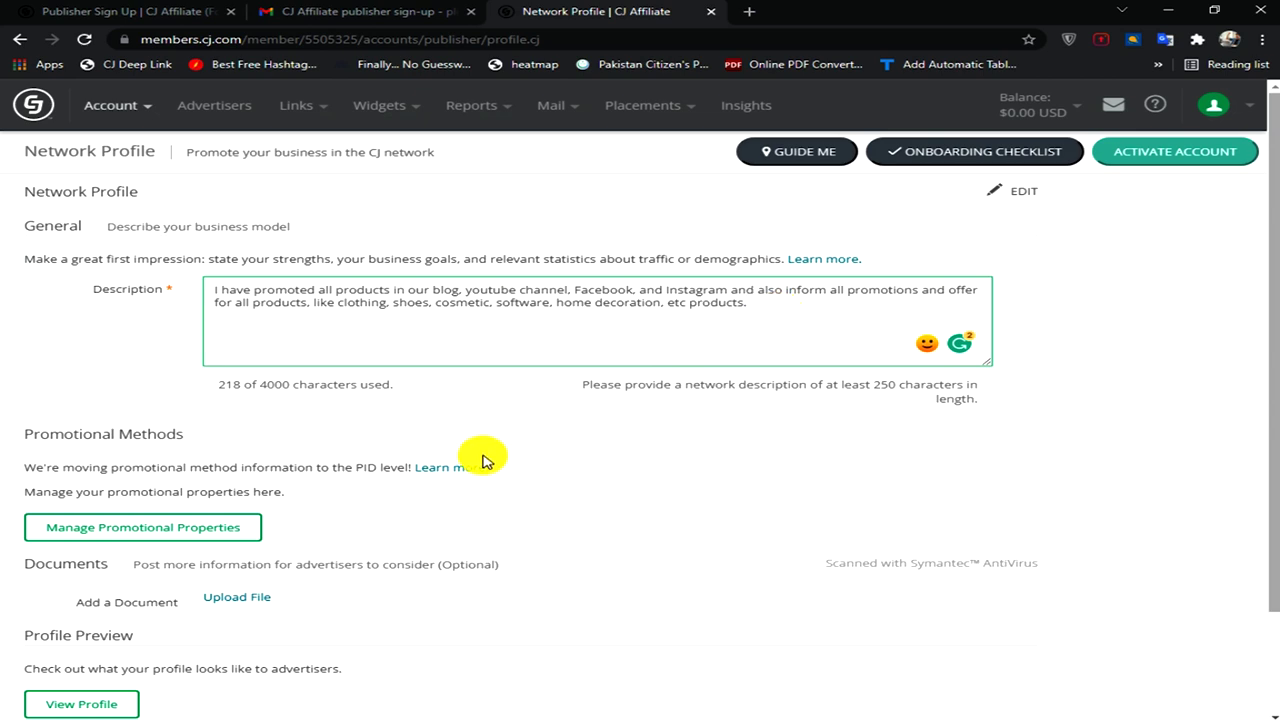
pyautogui.scroll(-1, 483, 461)
pyautogui.write('If any advertiser with free shipping I will show this offer in my resources.')
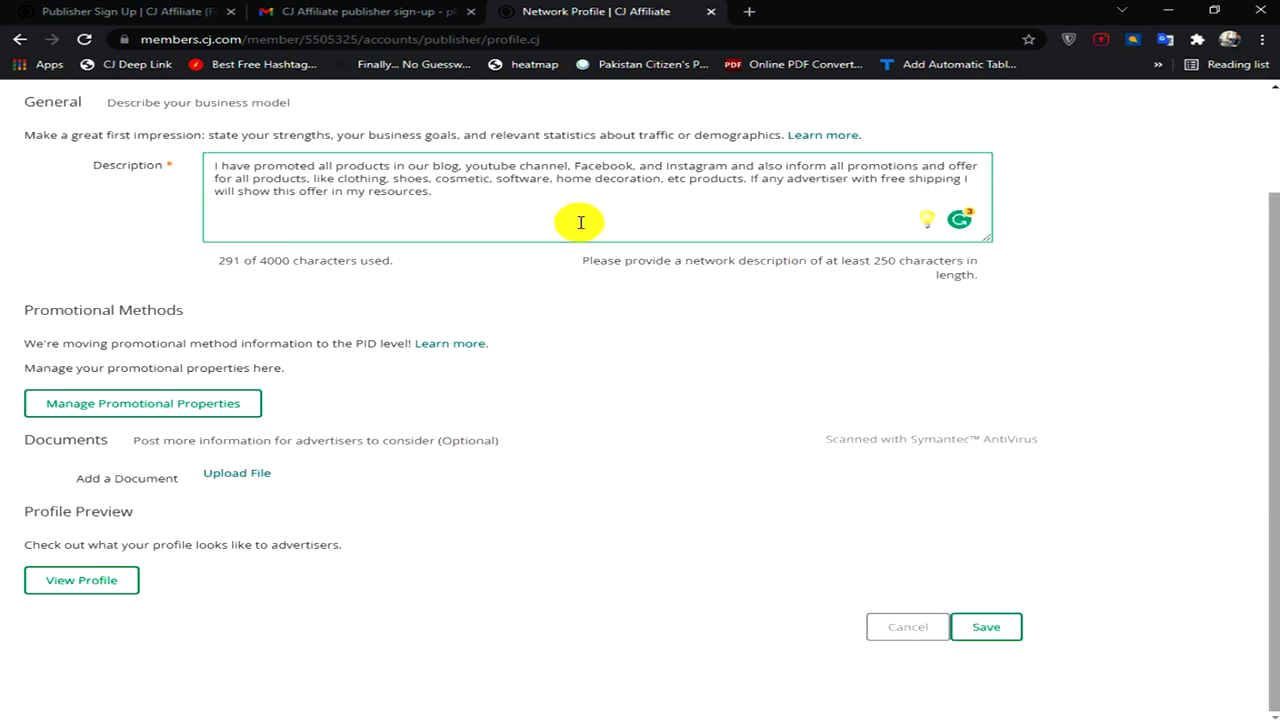
pyautogui.scroll(1, 608, 353)
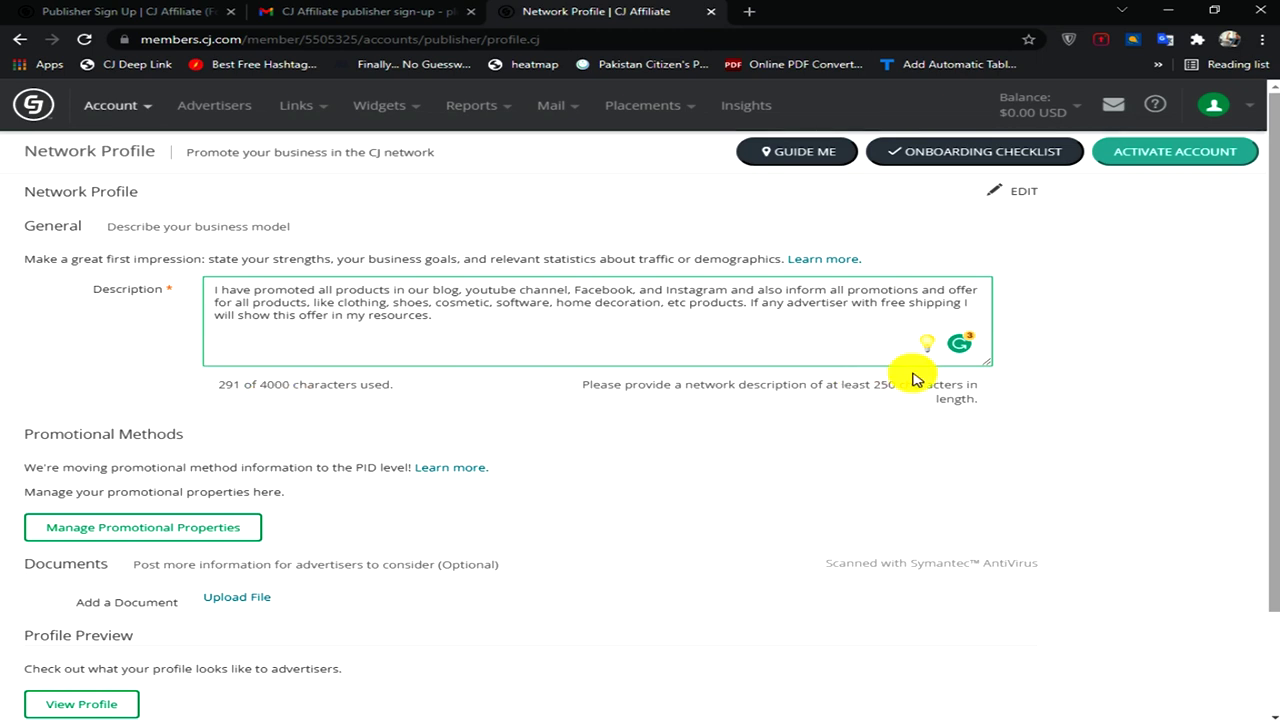
pyautogui.scroll(-2, 620, 355)
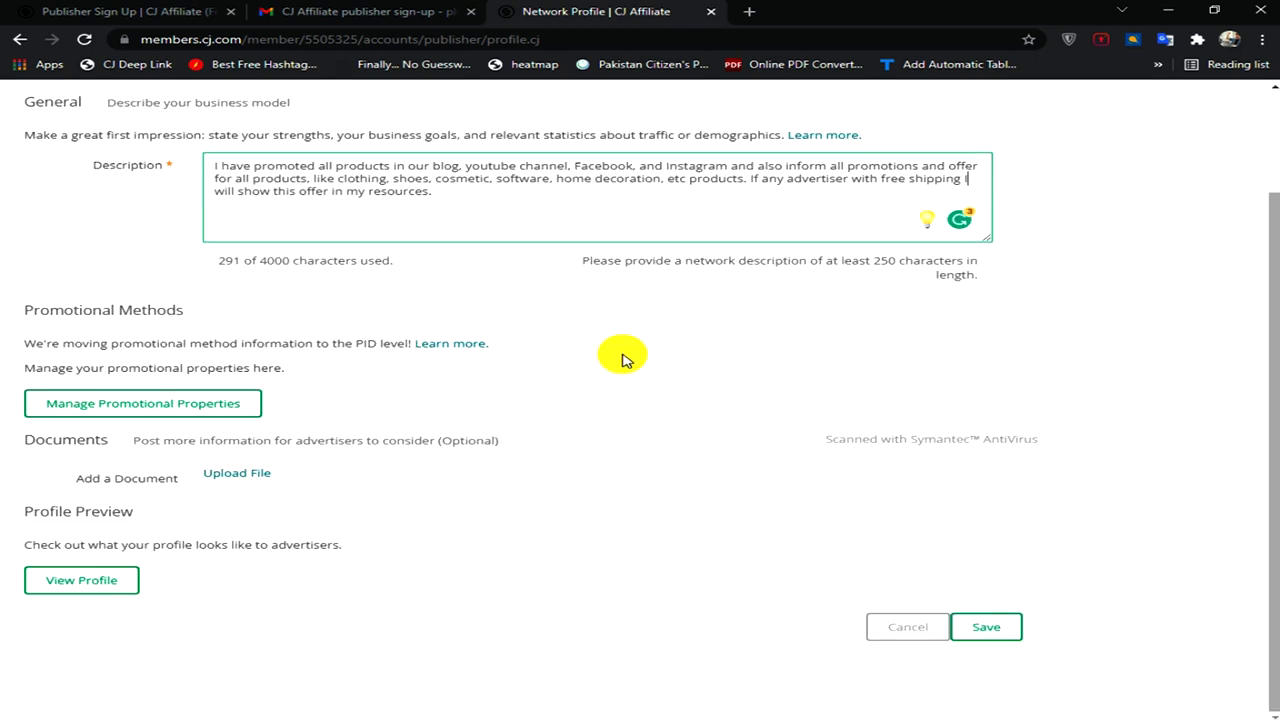
pyautogui.click(983, 630)
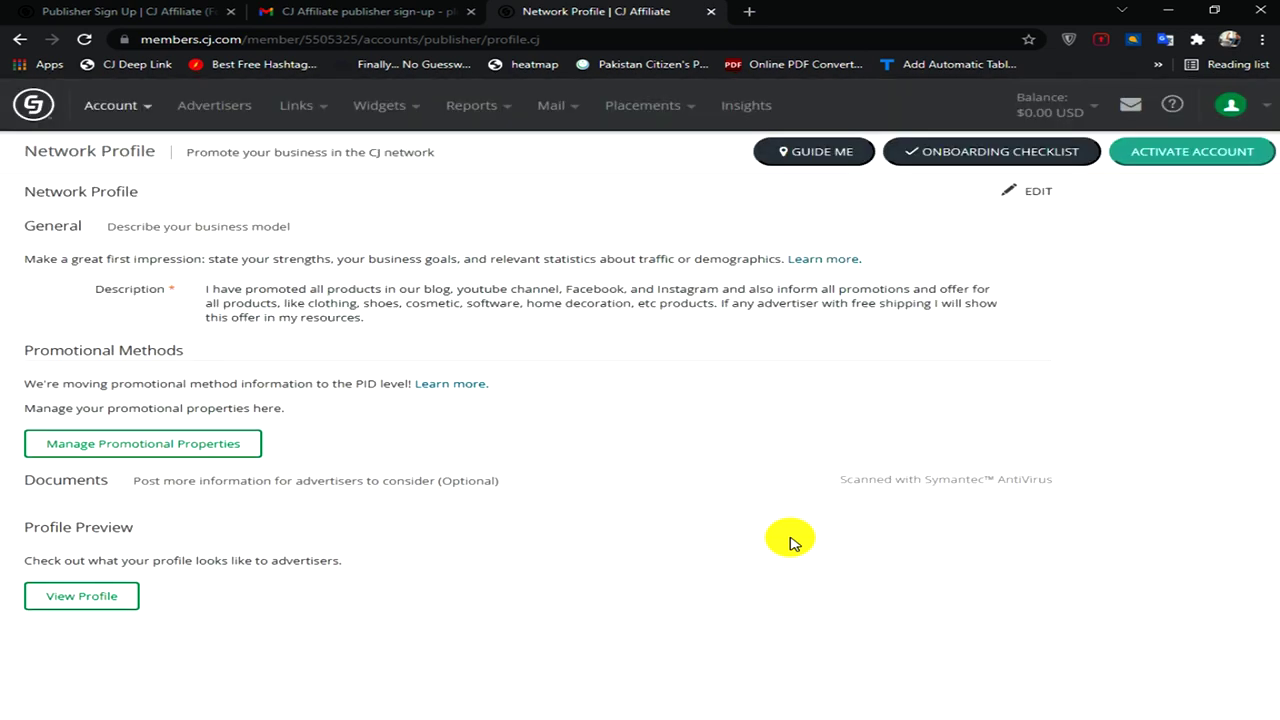
pyautogui.click(950, 157)
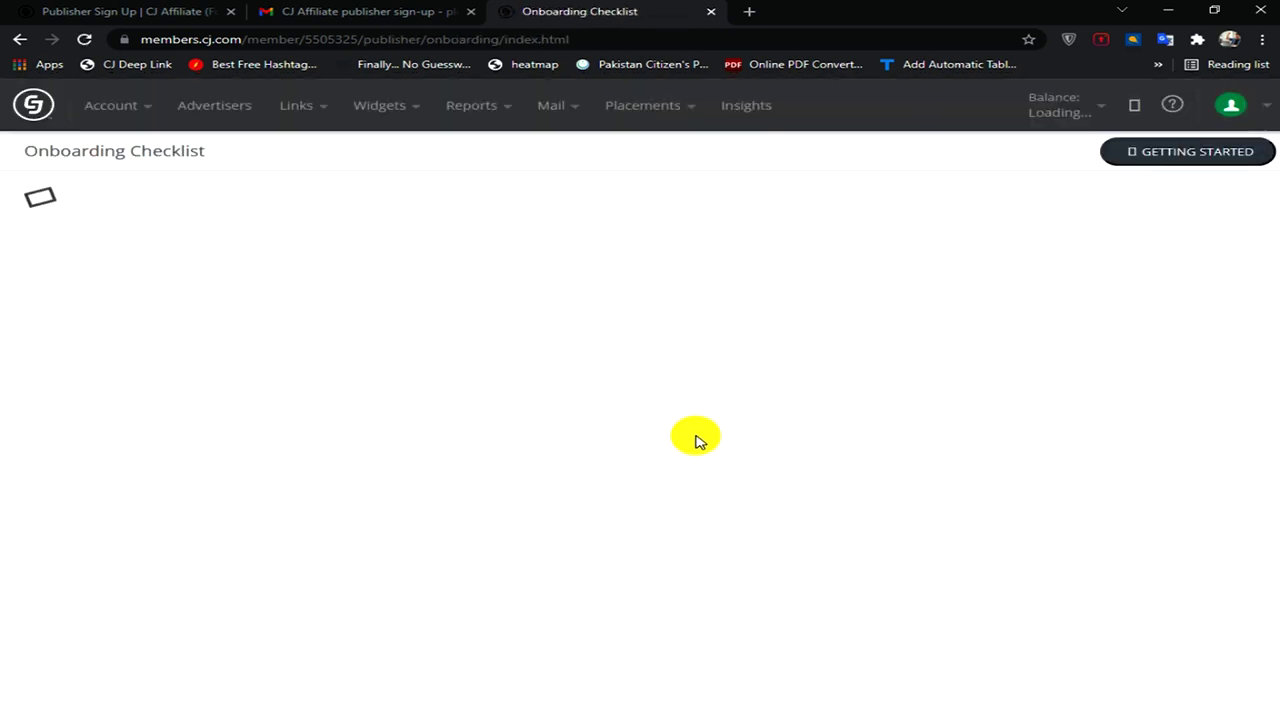
# - Scroll to Add a Promotional Property on the checklist and start adding a property
pyautogui.scroll(-4, 697, 440)
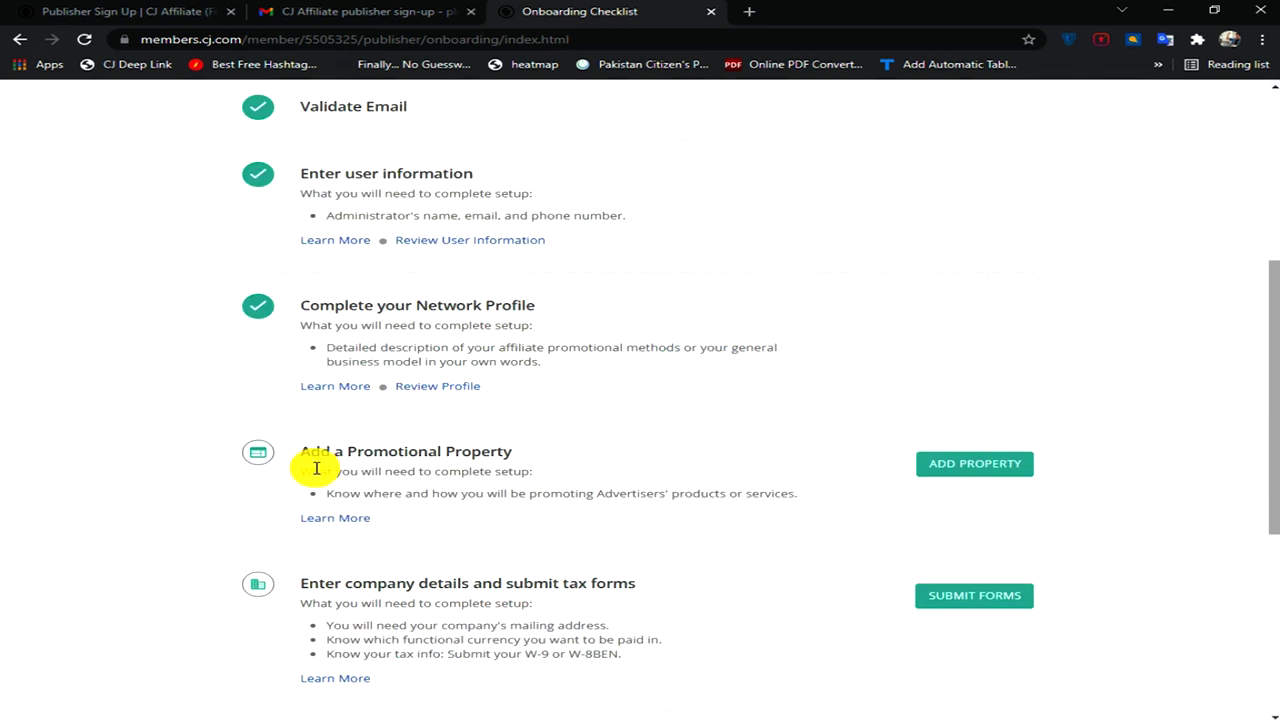
pyautogui.click(952, 466)
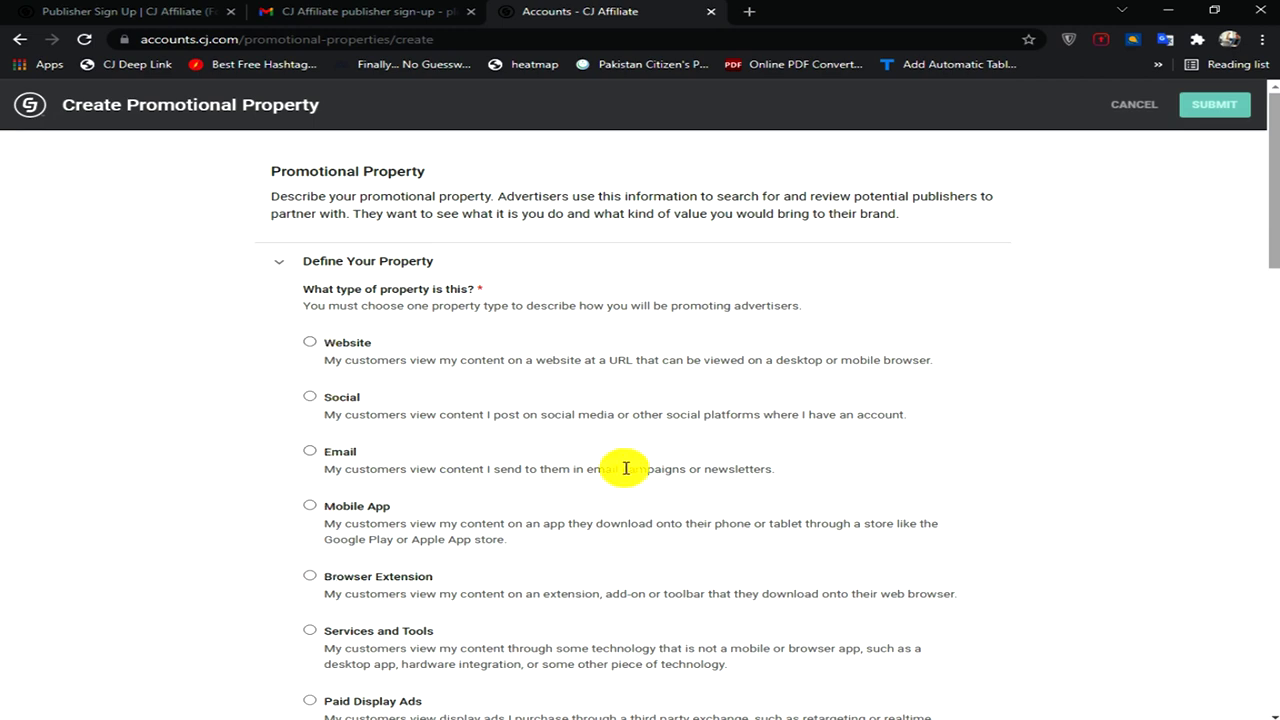
# - Choose Website as the property type and paste successfullmoney.blogspot.com into Website URL
pyautogui.scroll(-2, 623, 466)
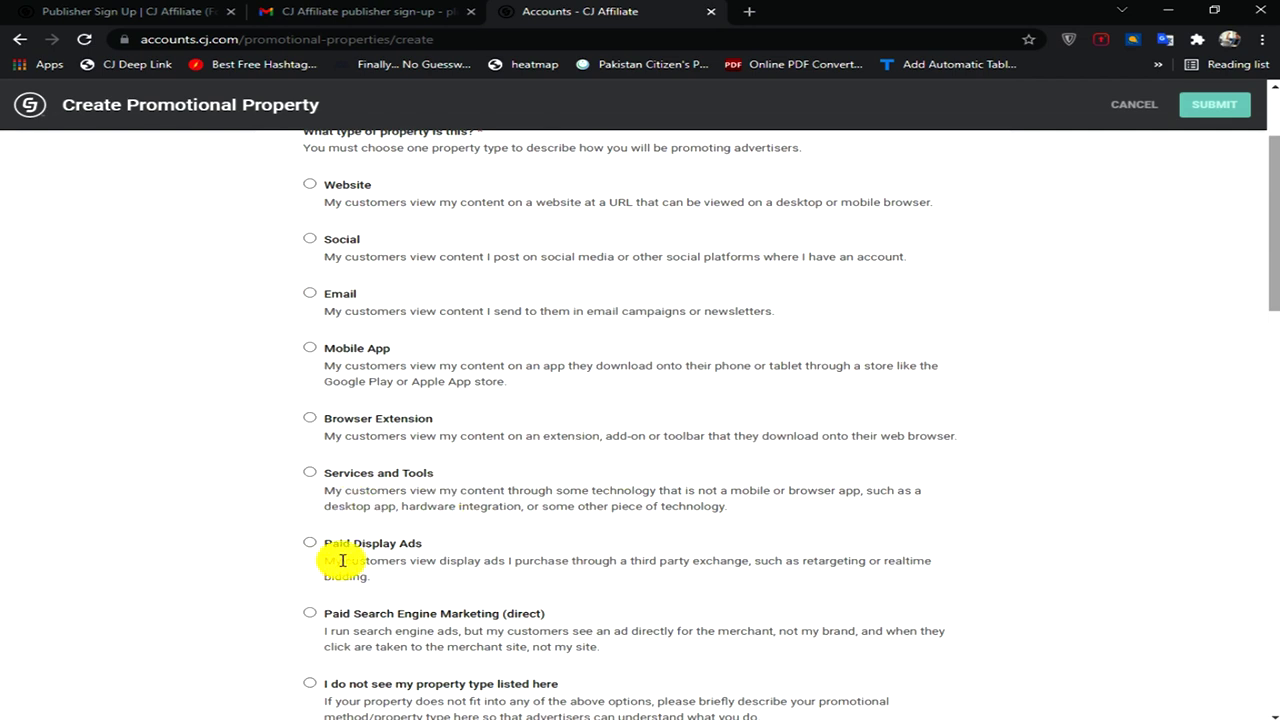
pyautogui.scroll(-3, 566, 531)
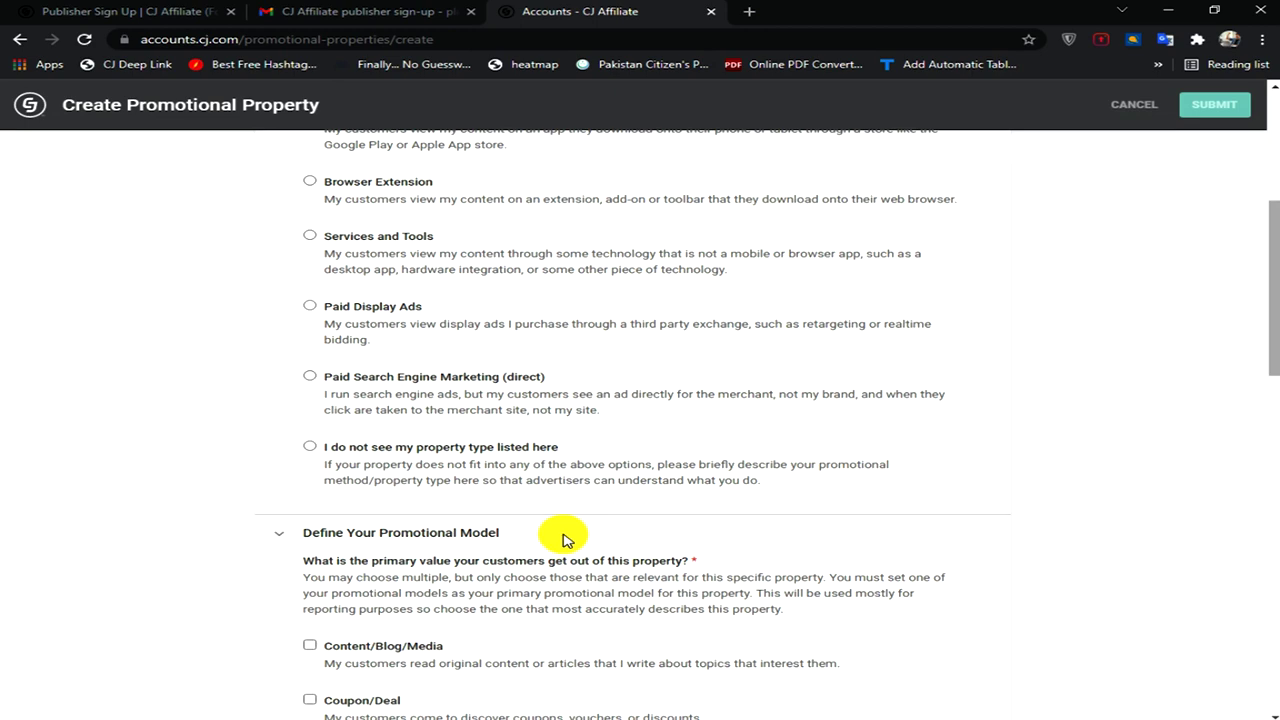
pyautogui.scroll(5, 563, 540)
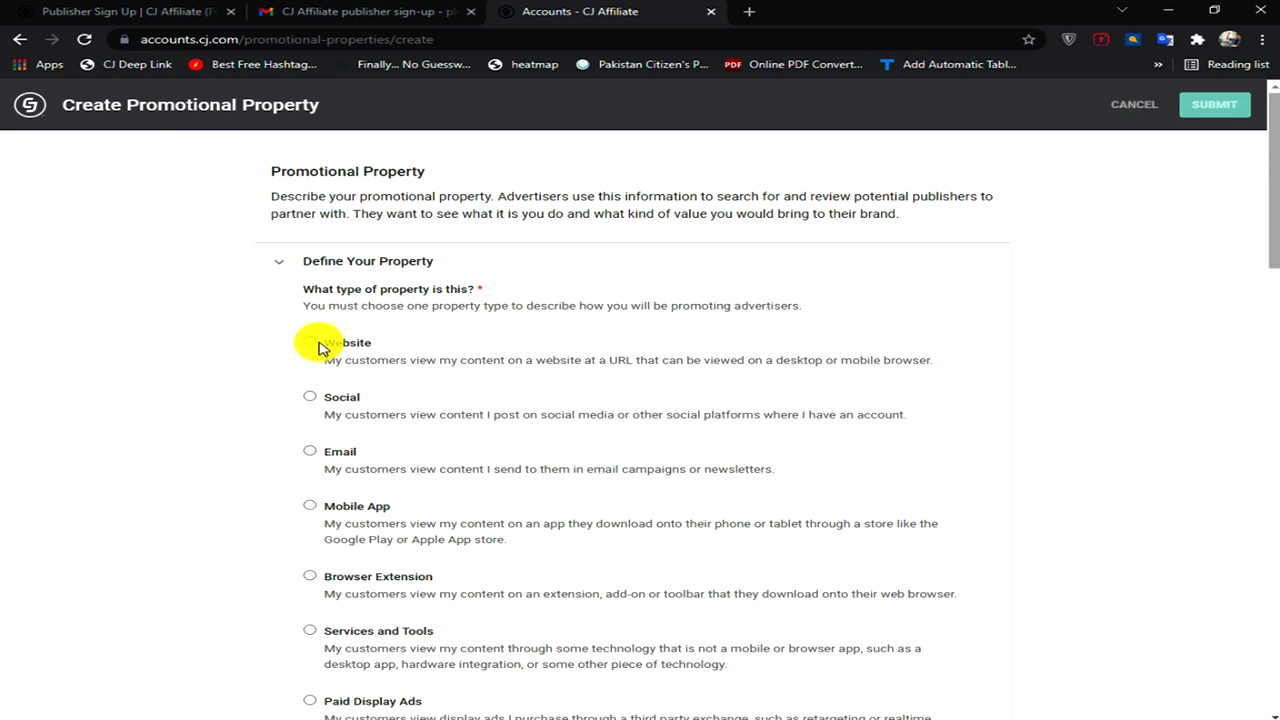
pyautogui.click(312, 343)
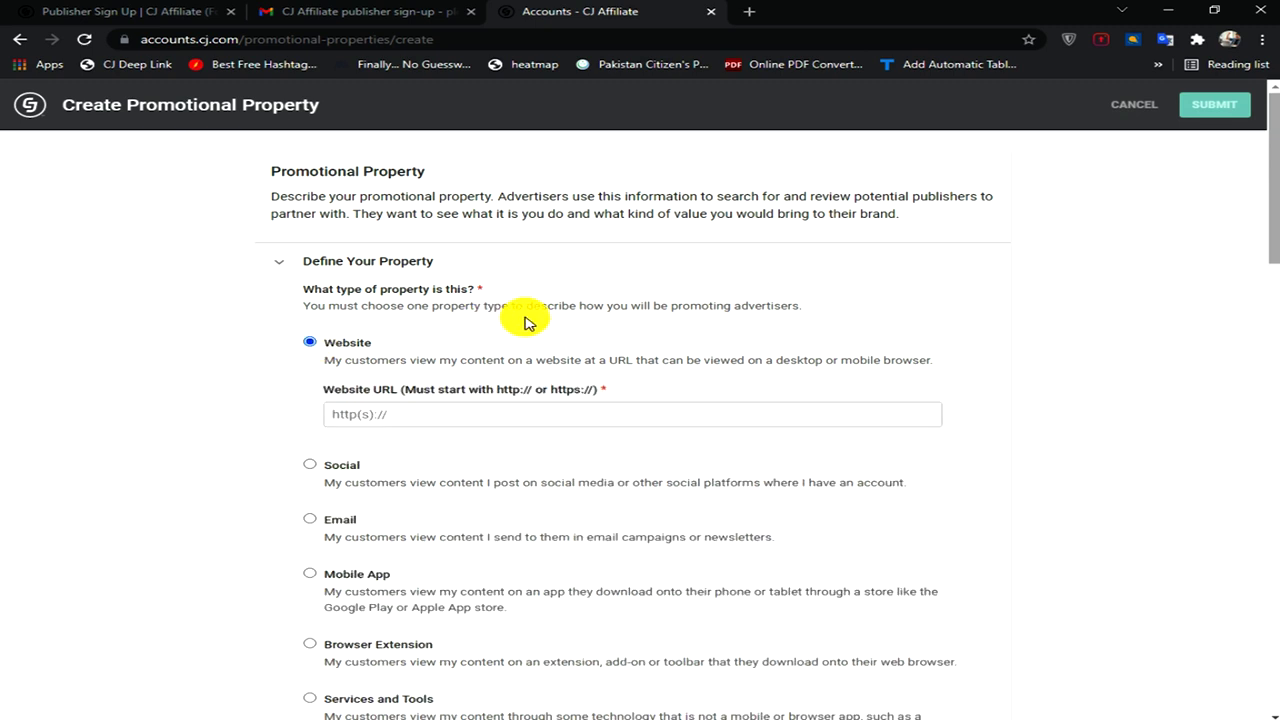
pyautogui.press('Tab')
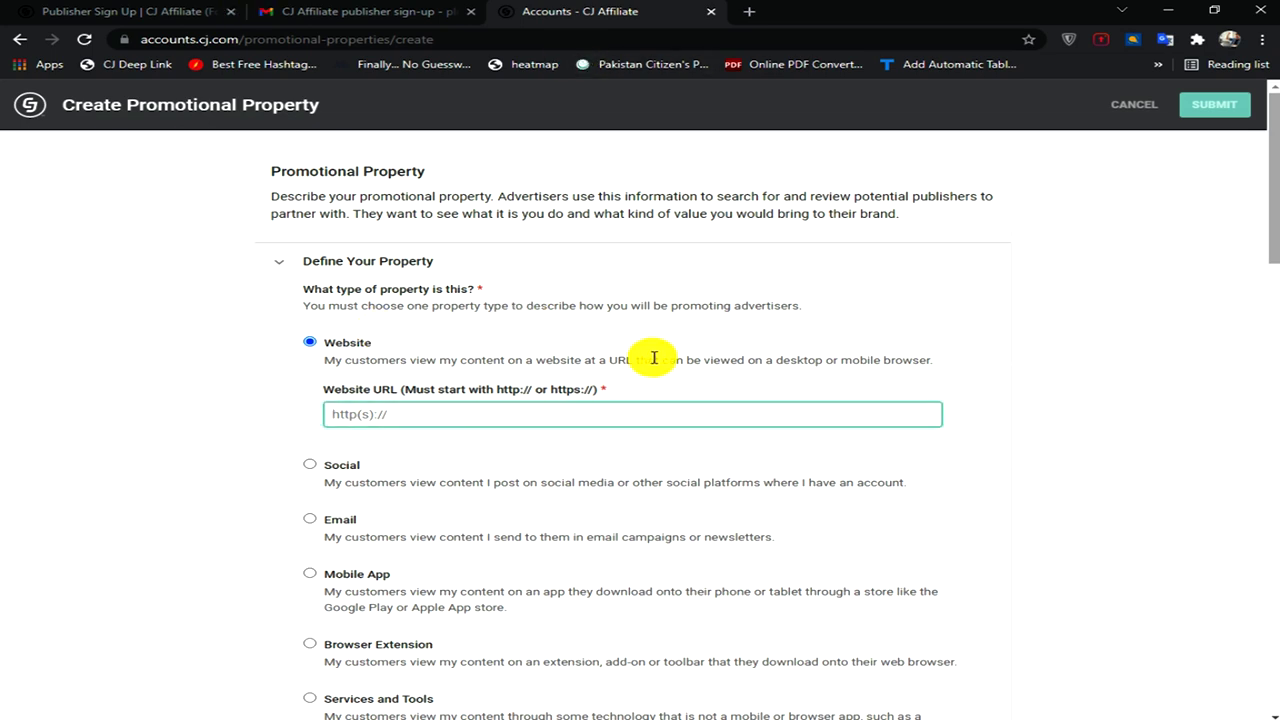
pyautogui.write('successfullmoney.blogspot.com')
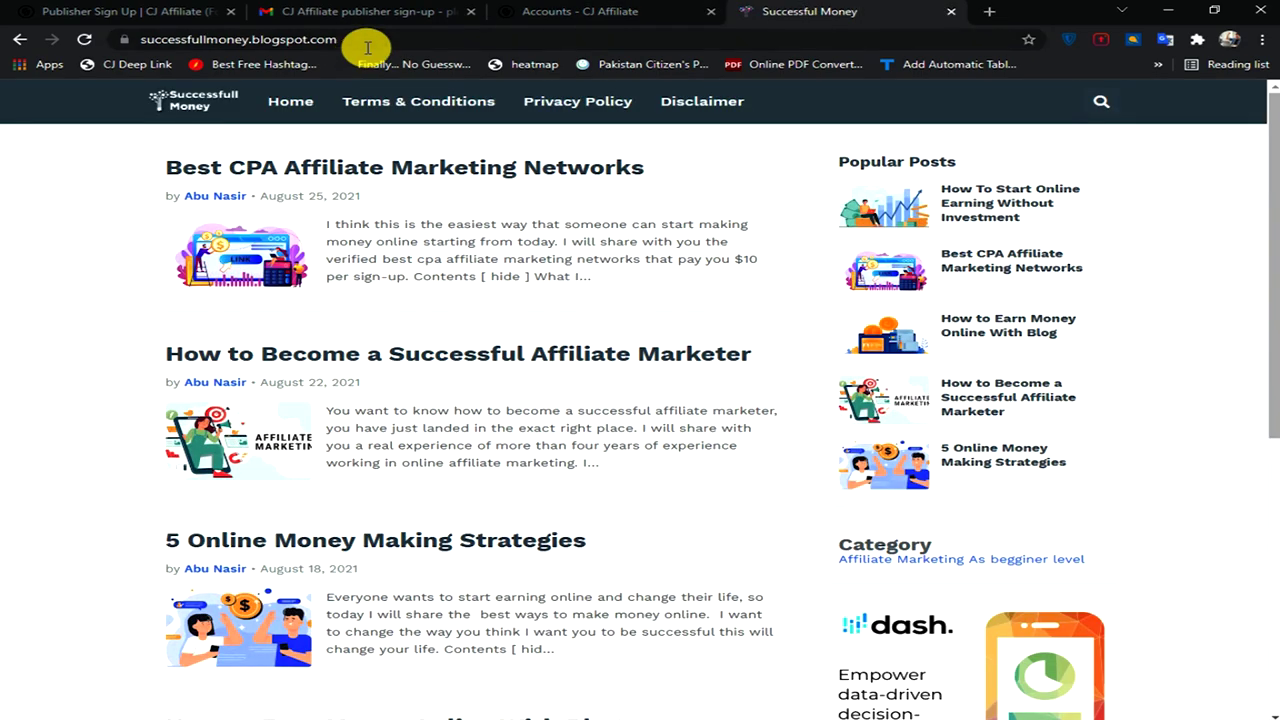
# - Copy the Successful Money blog's full web address and return to the CJ Affiliate tab
pyautogui.click(380, 41)
pyautogui.hotkey('ctrl', 'c')
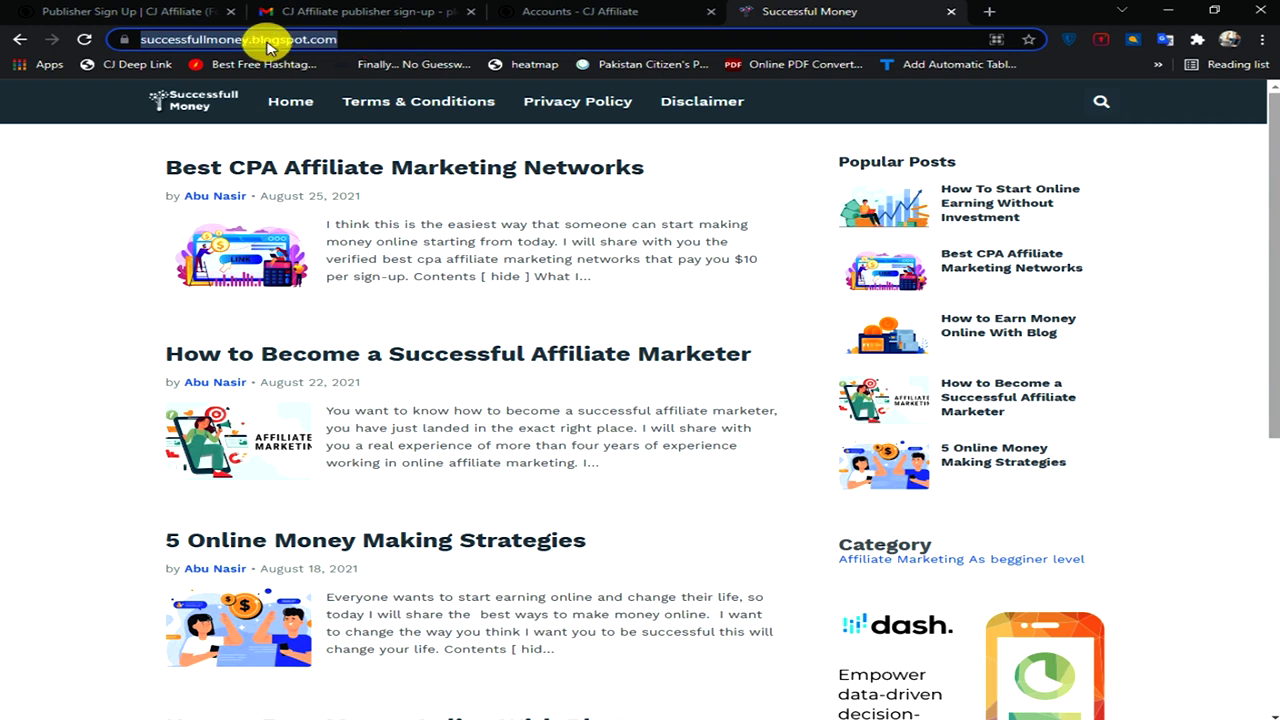
pyautogui.click(335, 44)
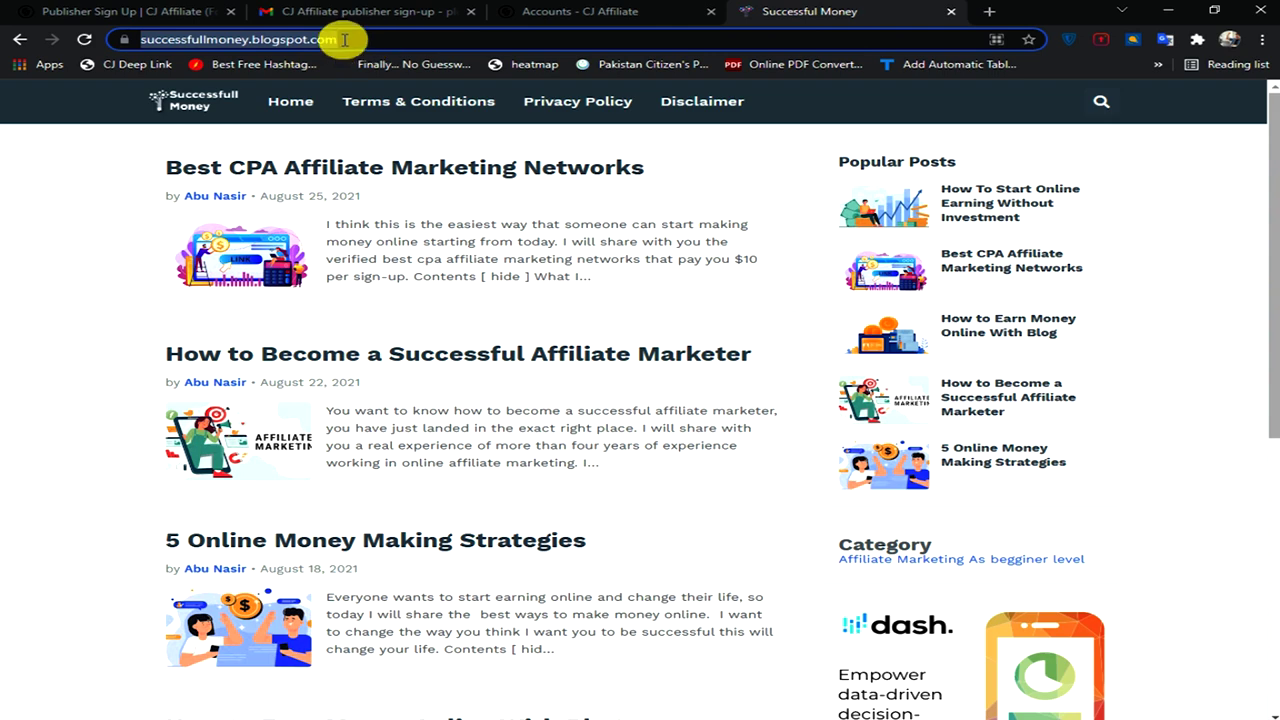
pyautogui.click(603, 12)
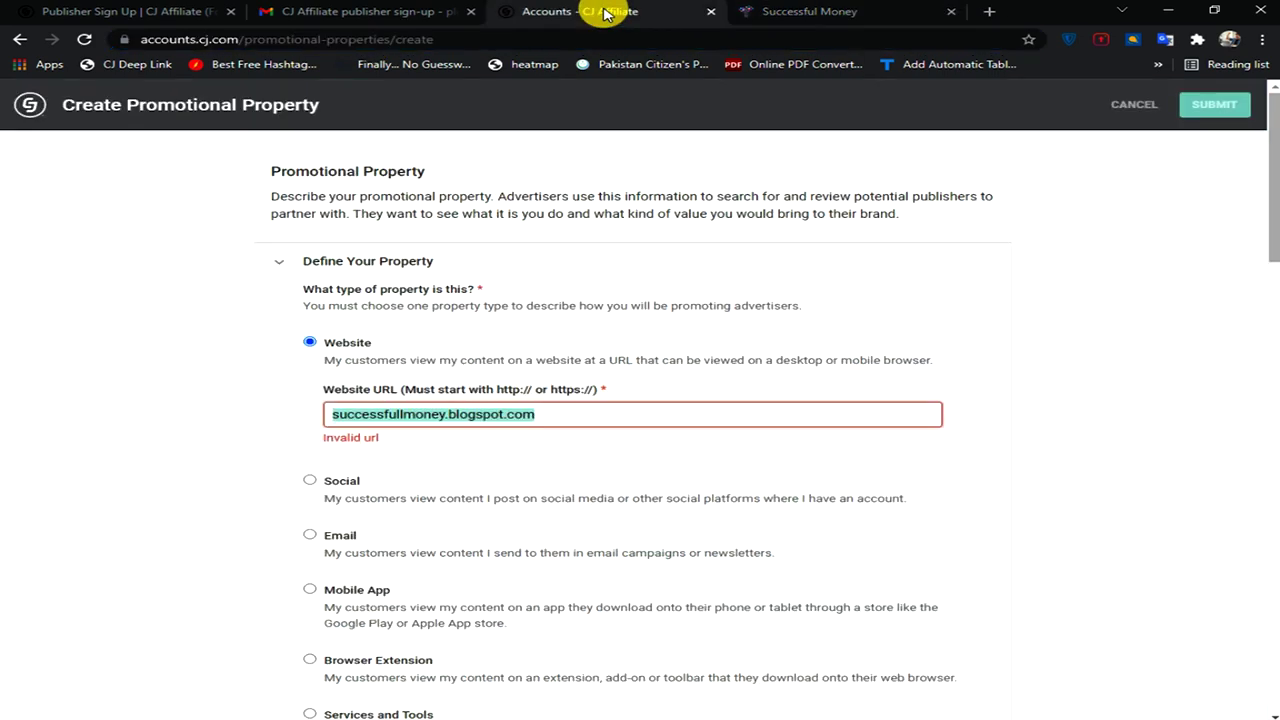
pyautogui.click(590, 408)
pyautogui.press('BackSpace')
pyautogui.press('BackSpace')
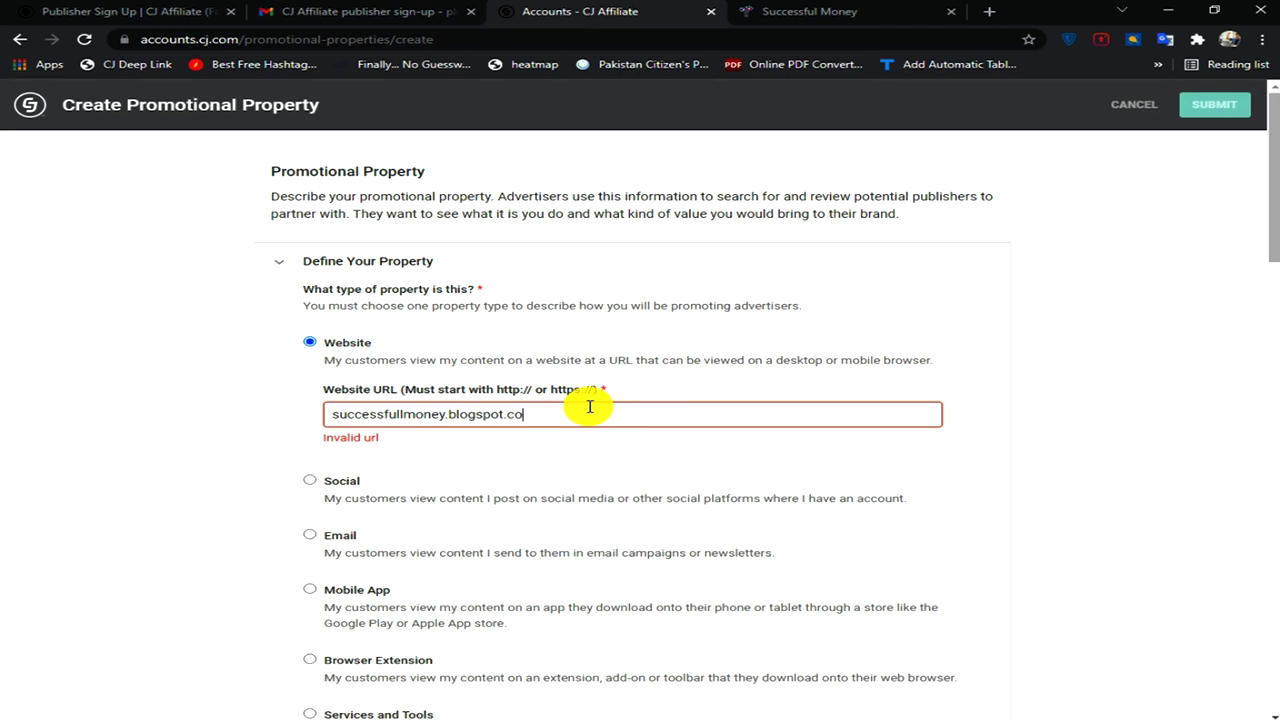
pyautogui.hotkey('ctrl', 'a')
pyautogui.press('BackSpace')
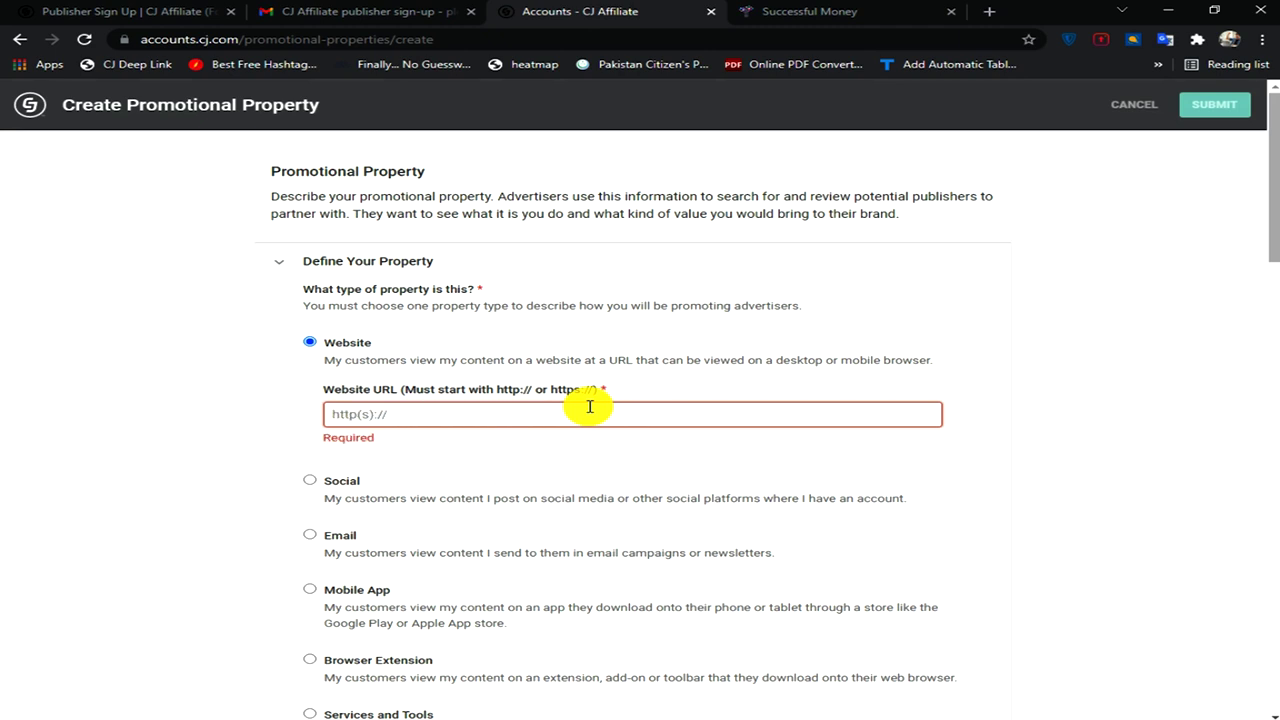
pyautogui.hotkey('ctrl', 'v')
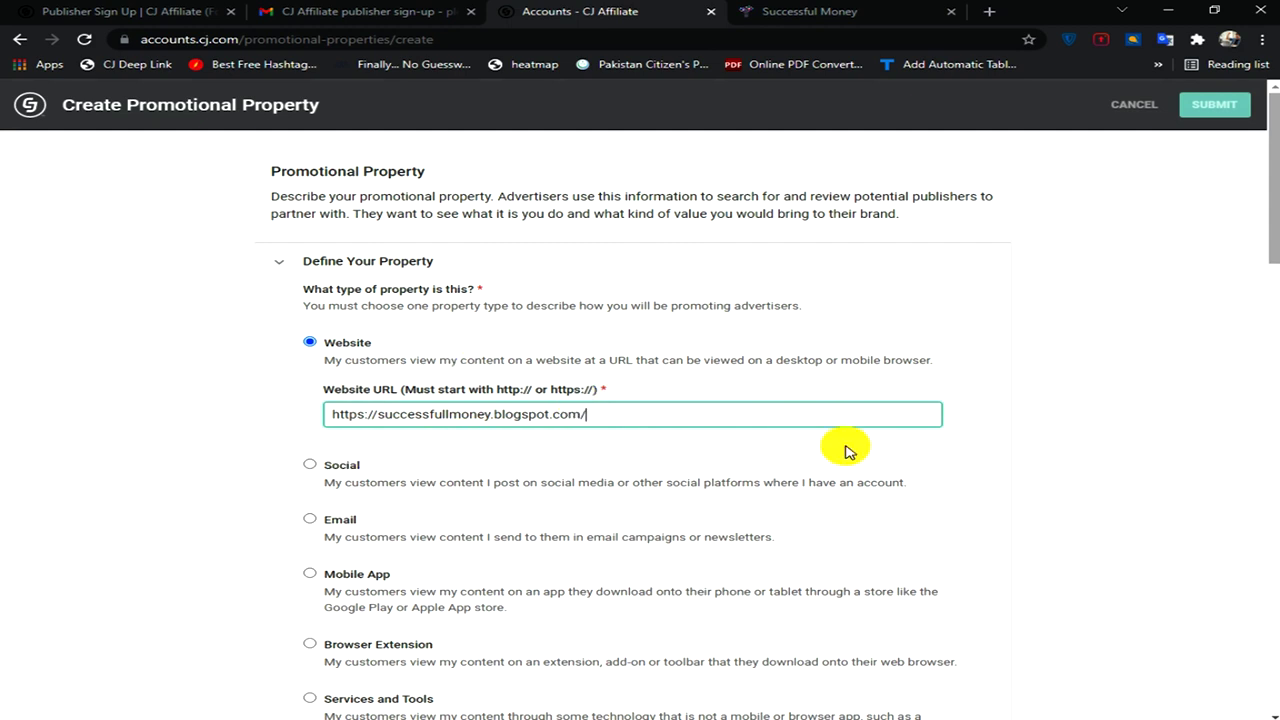
pyautogui.scroll(-1, 700, 400)
pyautogui.click(840, 281)
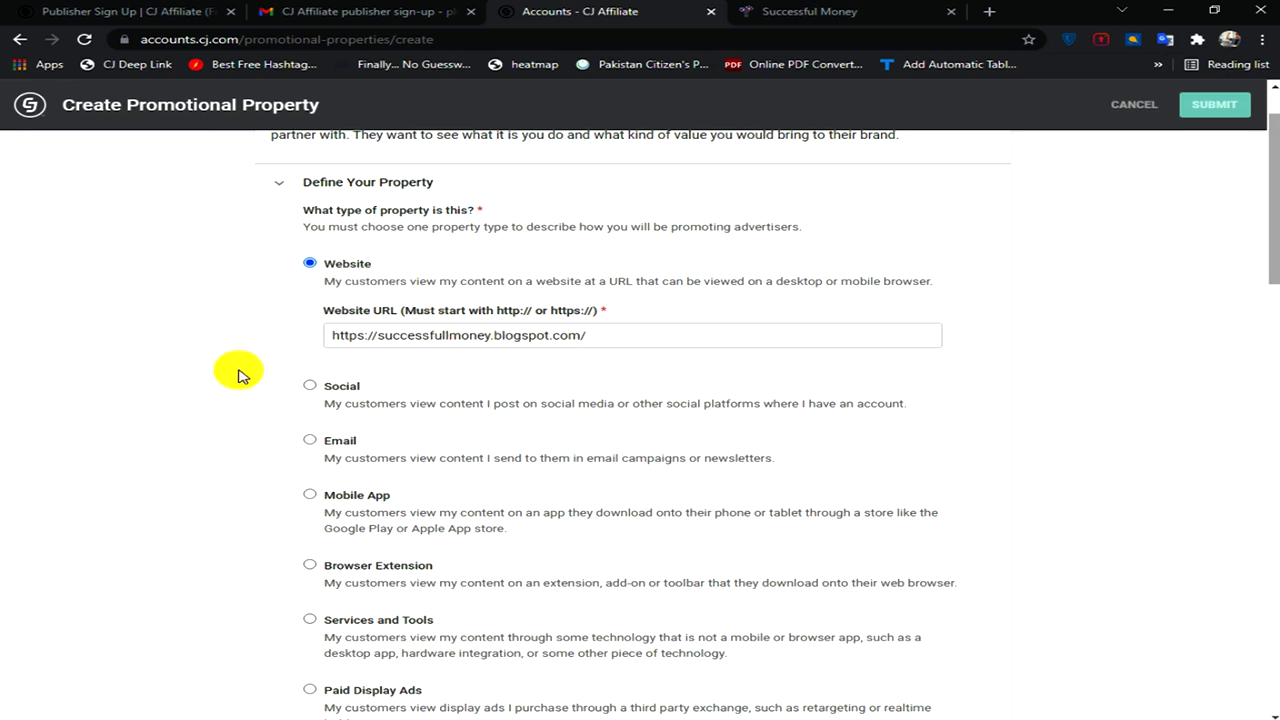
# - Tick Content/Blog/Media and set it as the primary promotional model
pyautogui.scroll(-3, 686, 372)
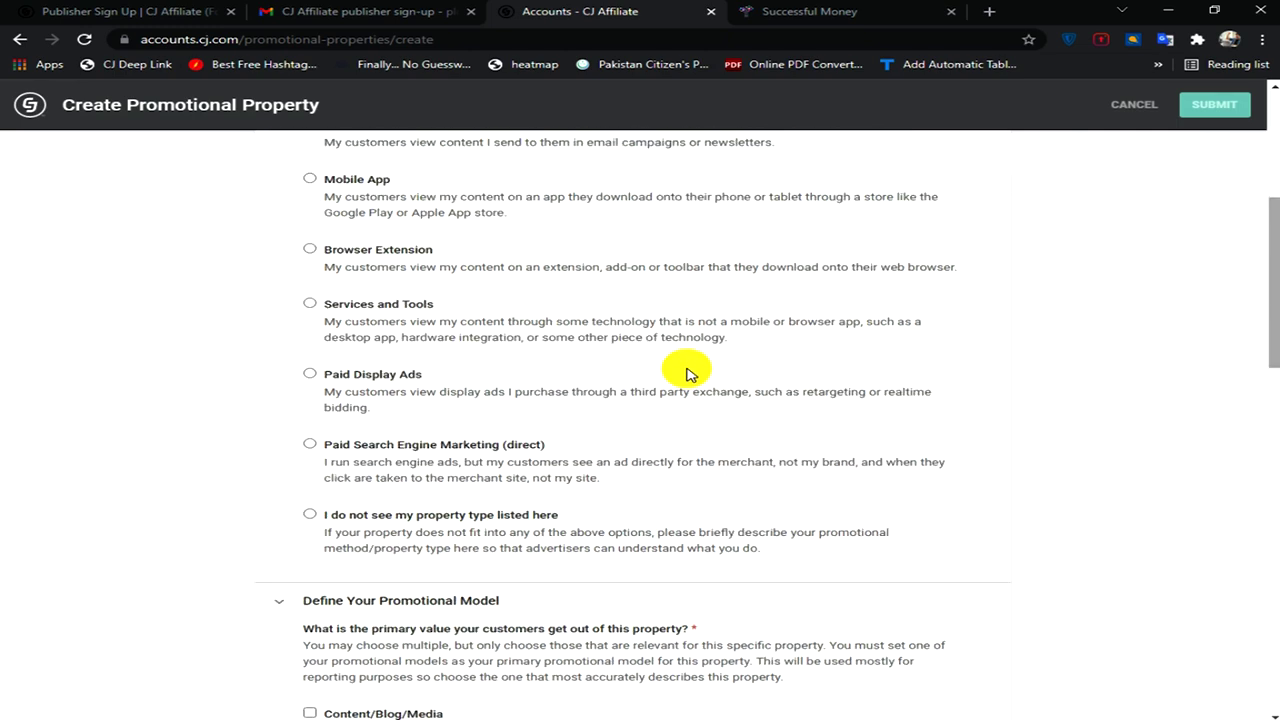
pyautogui.scroll(-3, 686, 372)
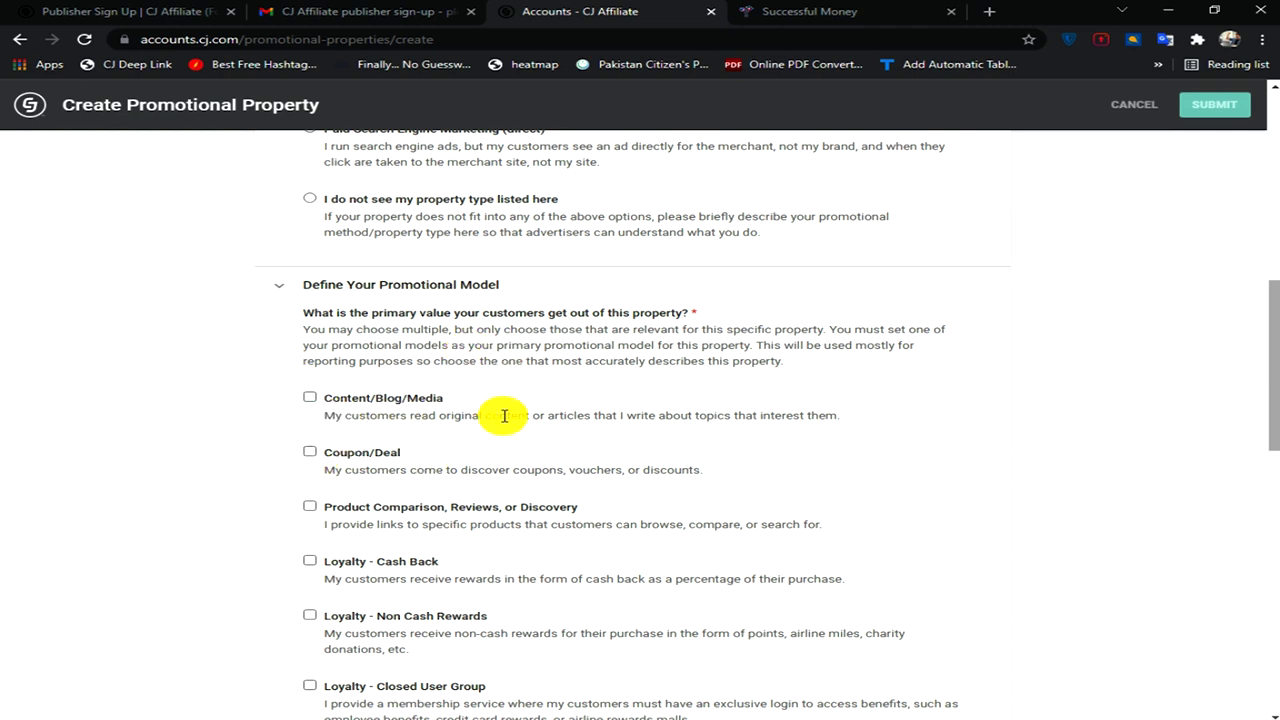
pyautogui.scroll(-1, 504, 415)
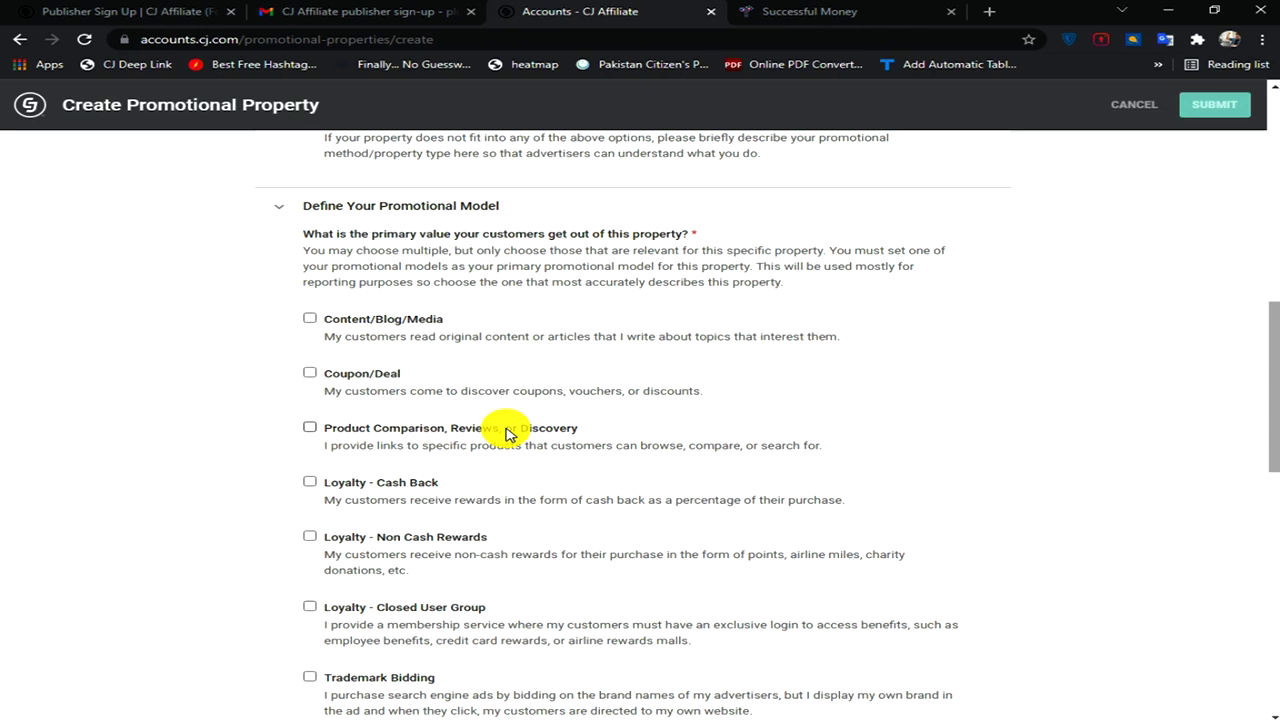
pyautogui.scroll(1, 508, 433)
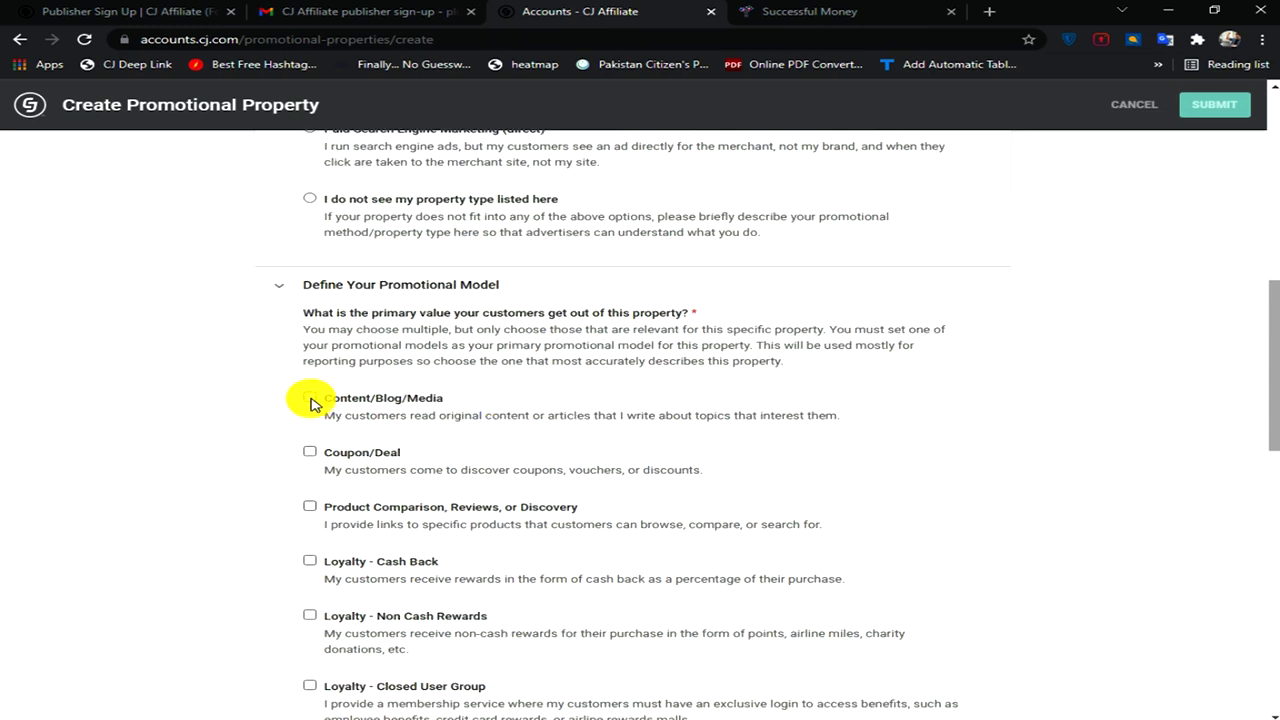
pyautogui.click(310, 399)
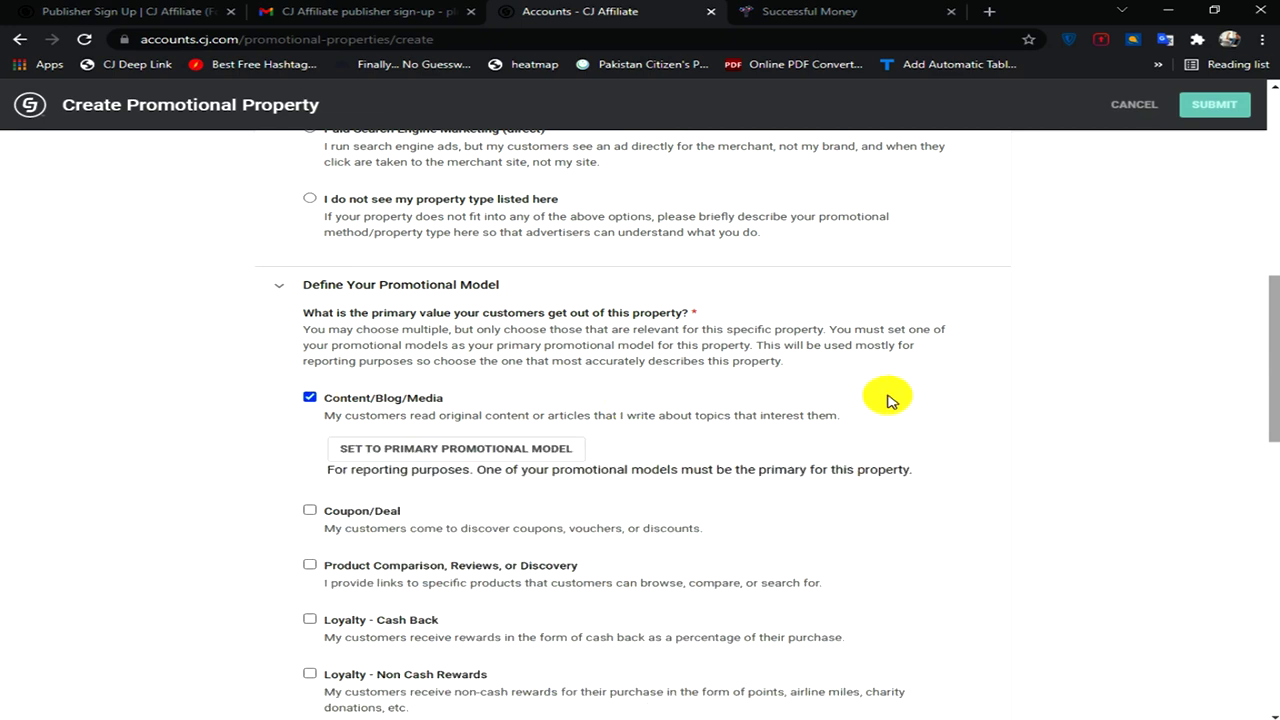
pyautogui.click(456, 448)
pyautogui.scroll(-1, 456, 448)
# - Add Coupon/Deal as a second promotional model and make it the primary one
pyautogui.click(310, 396)
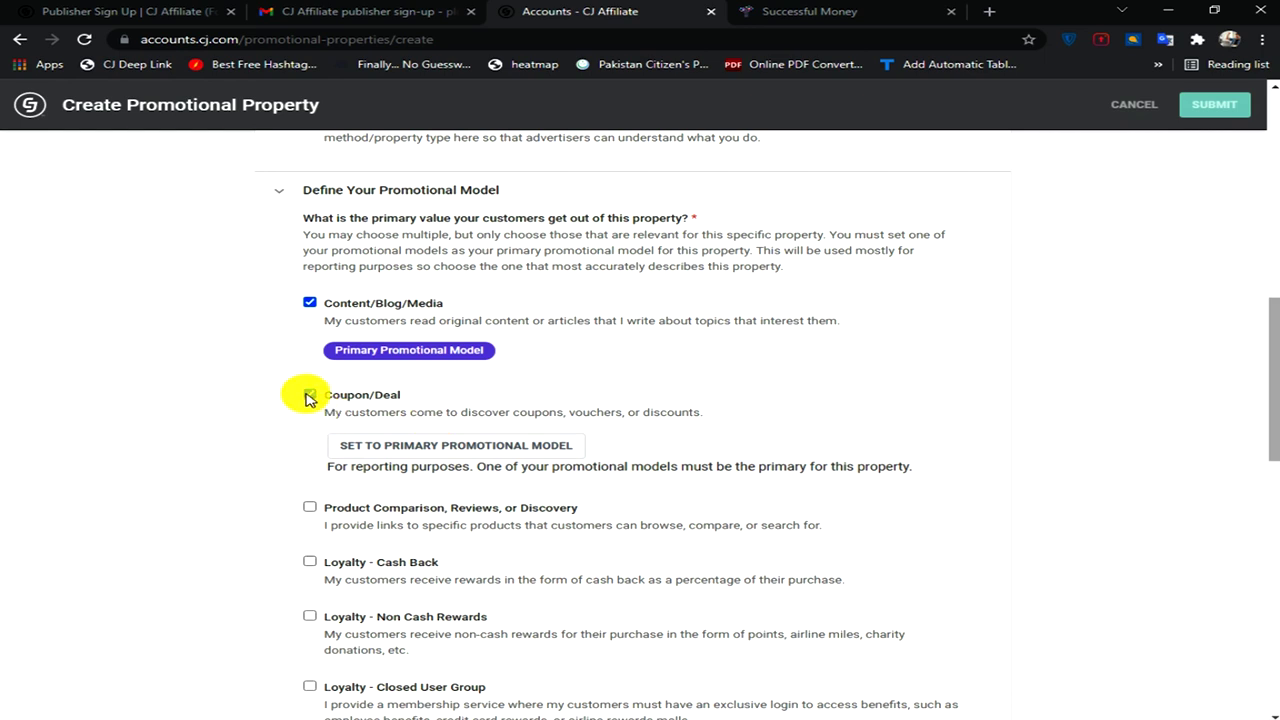
pyautogui.click(309, 396)
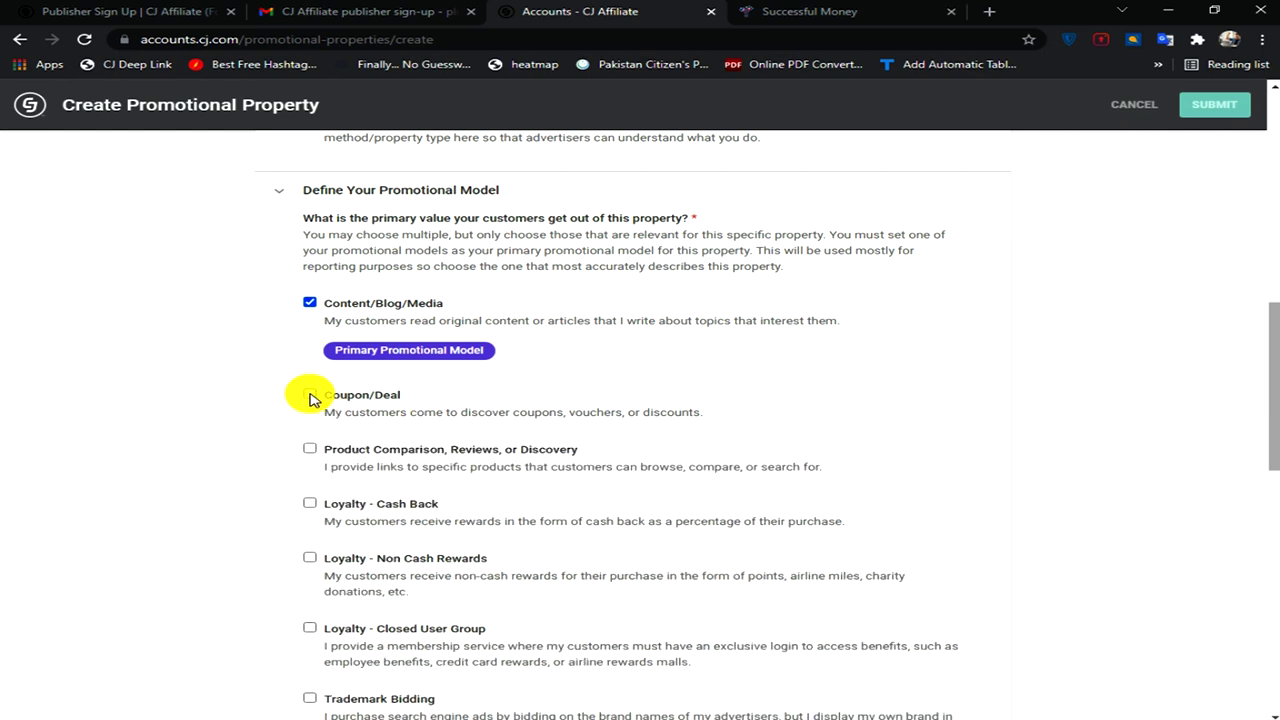
pyautogui.click(680, 410)
pyautogui.scroll(-1, 800, 380)
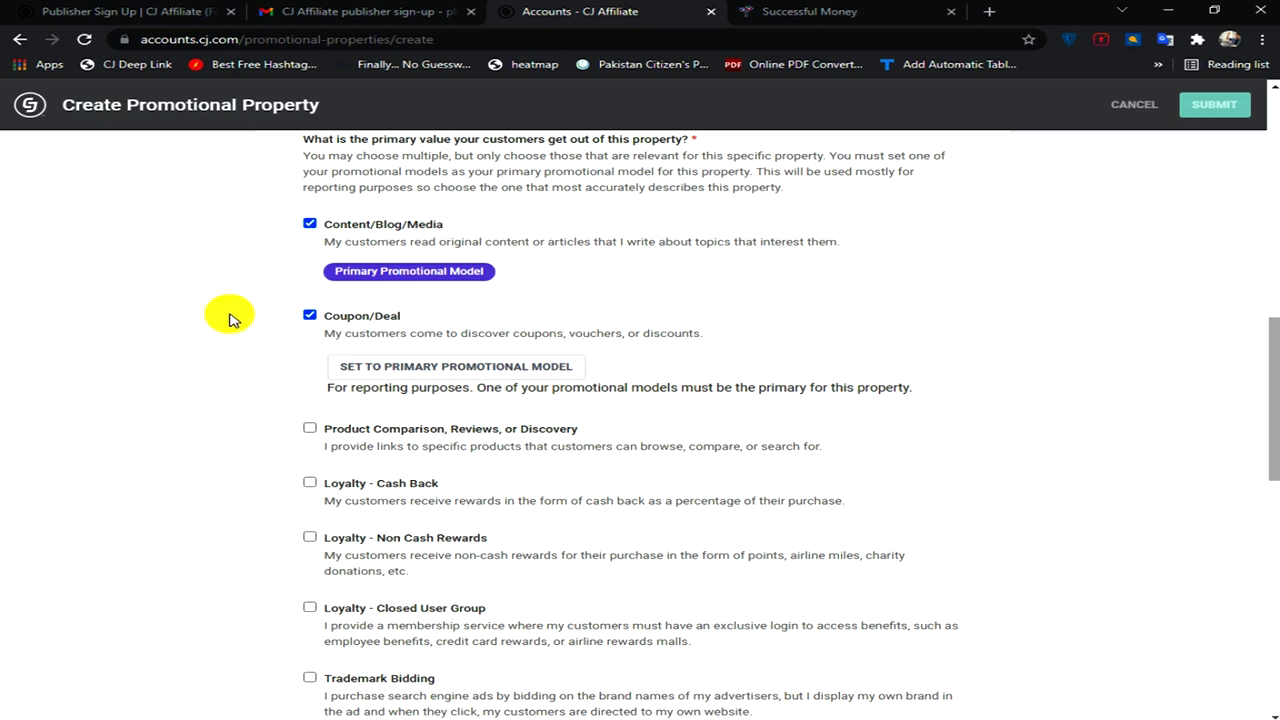
pyautogui.click(515, 367)
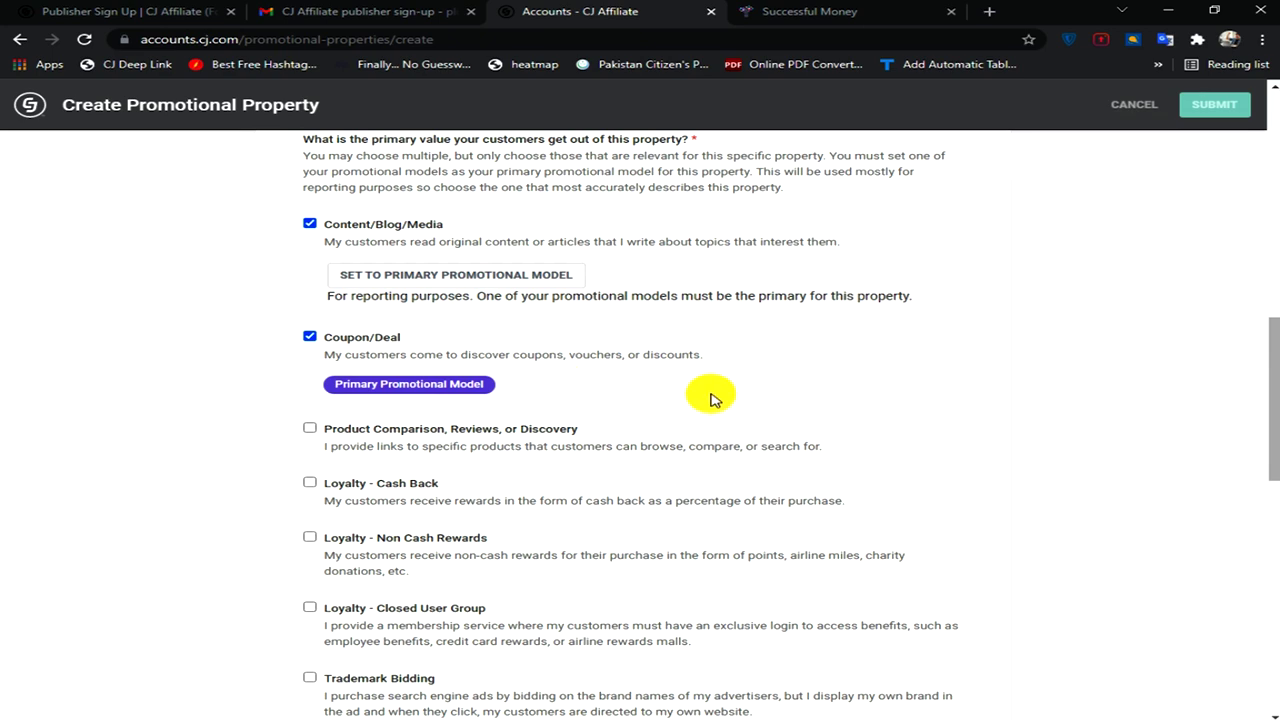
pyautogui.scroll(-2, 710, 398)
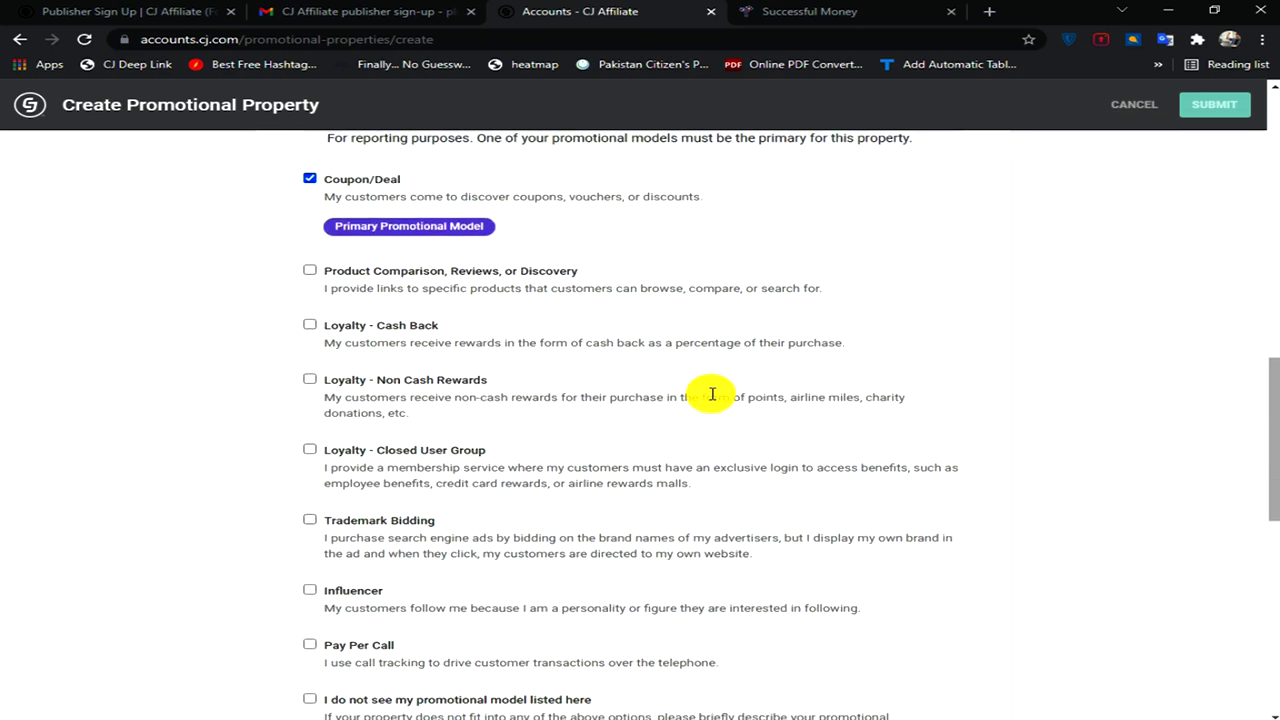
pyautogui.scroll(-4, 712, 394)
pyautogui.scroll(-1, 627, 328)
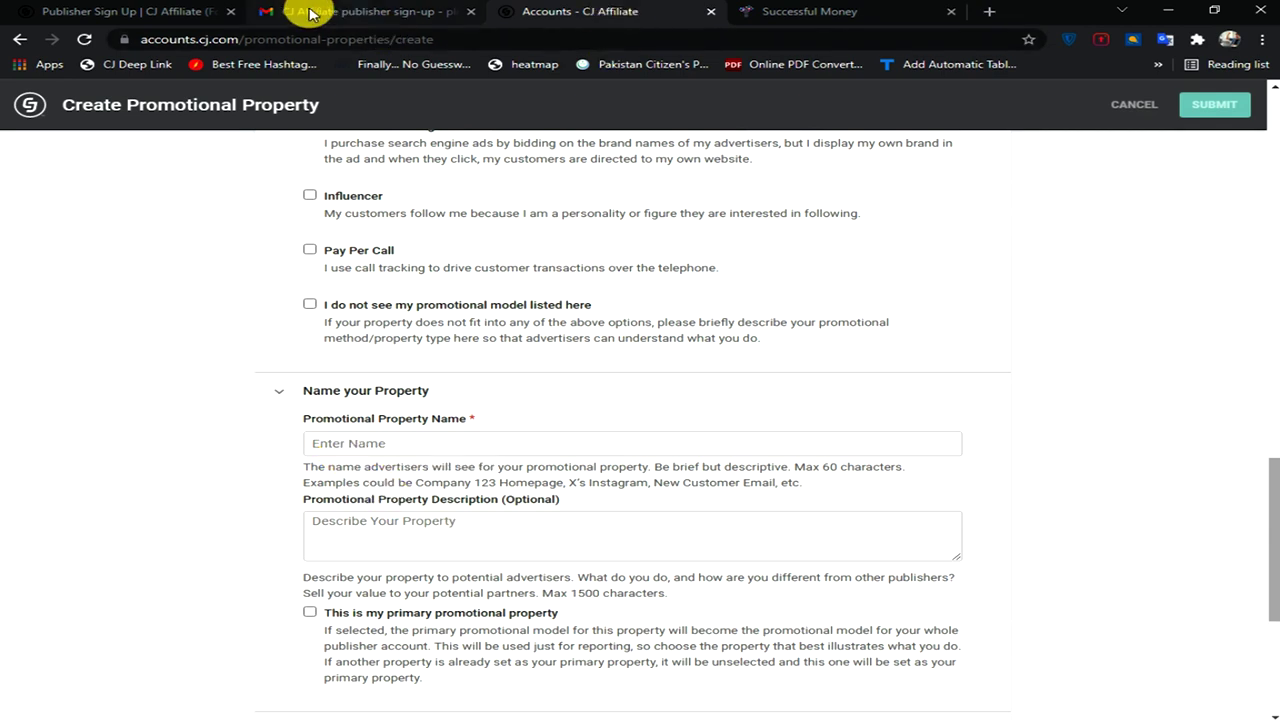
# - Check the blog address in the Successful Money tab, then name the property successfullmoney
pyautogui.click(837, 14)
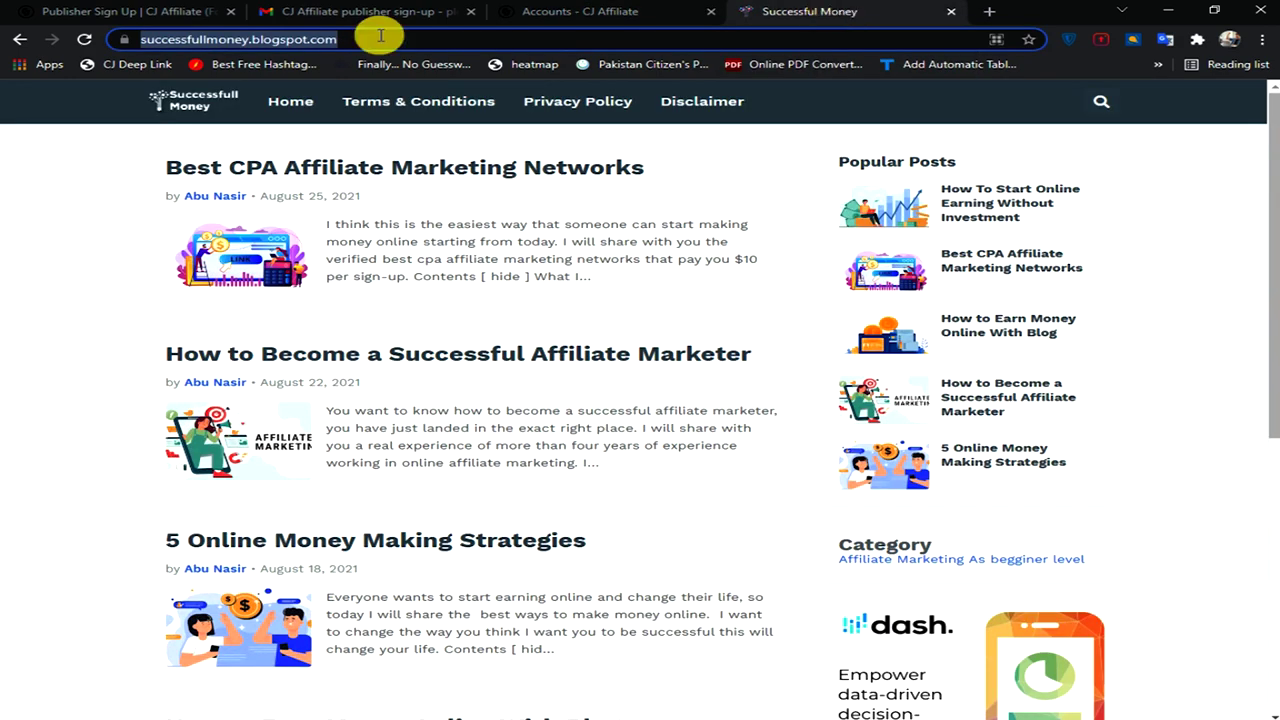
pyautogui.hotkey('ctrl', 'shift', 'Tab')
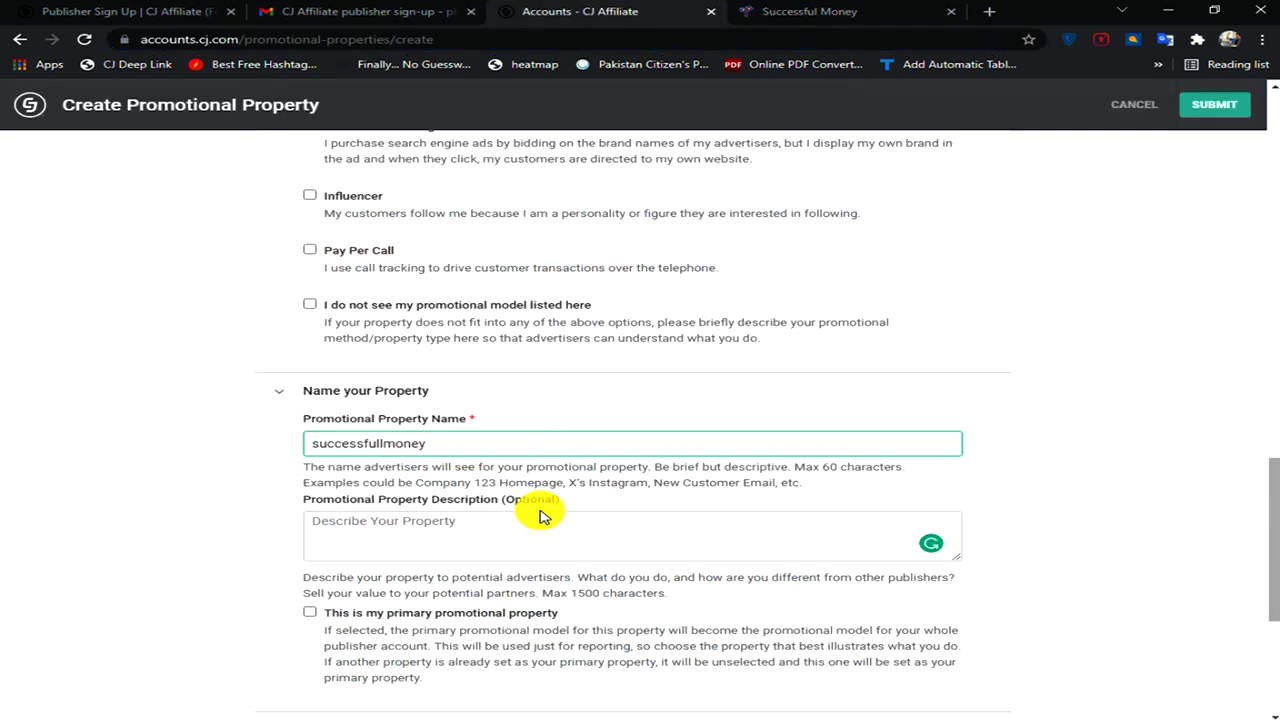
pyautogui.scroll(-1, 540, 515)
pyautogui.click(453, 433)
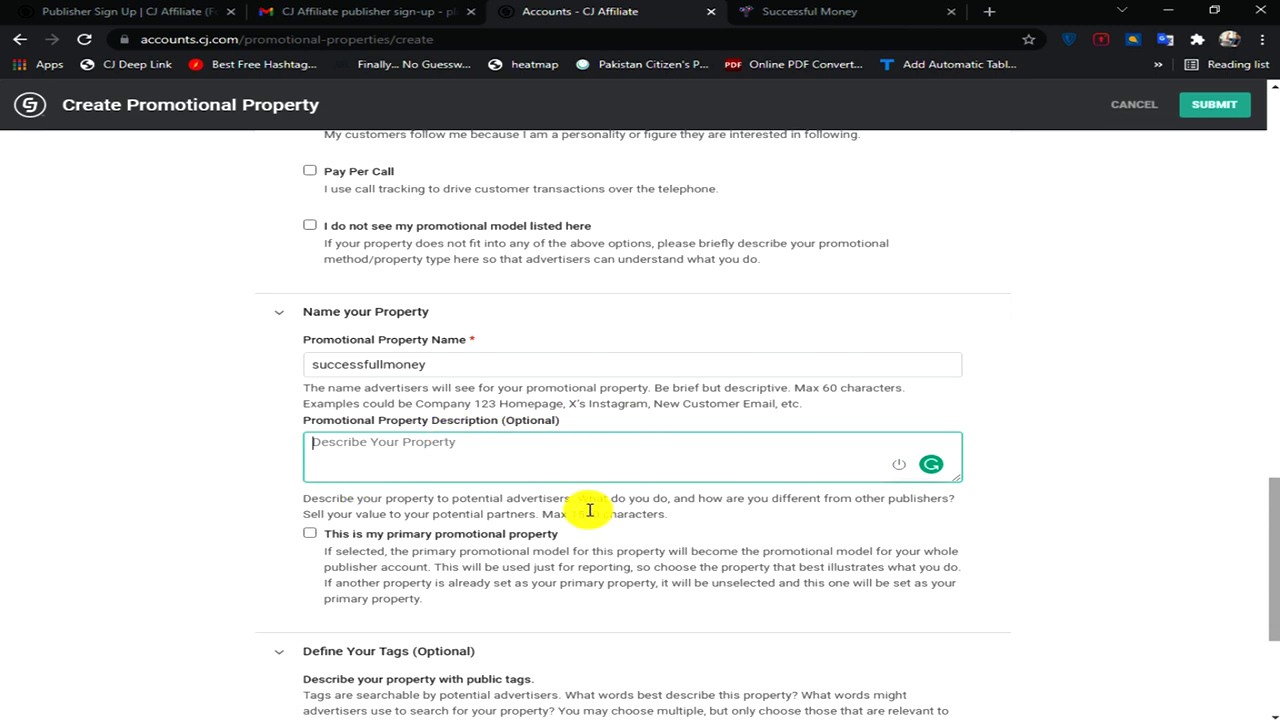
pyautogui.scroll(-2, 590, 510)
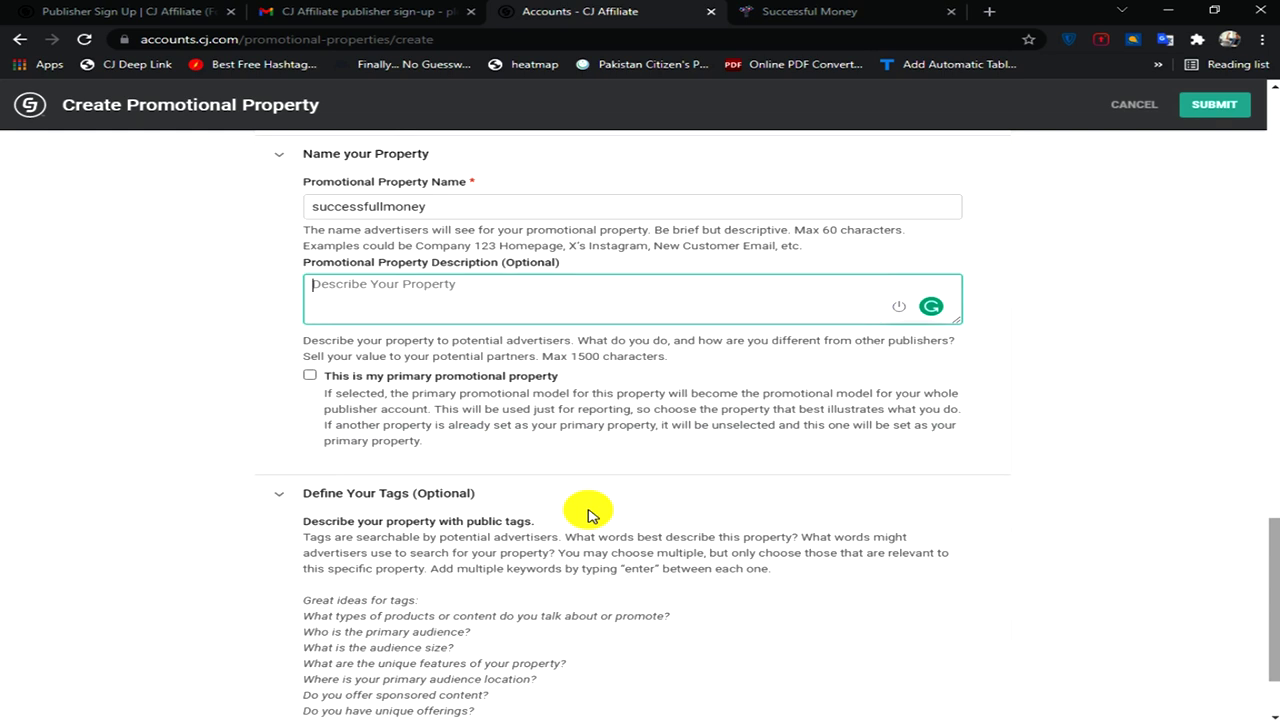
pyautogui.scroll(-1, 631, 403)
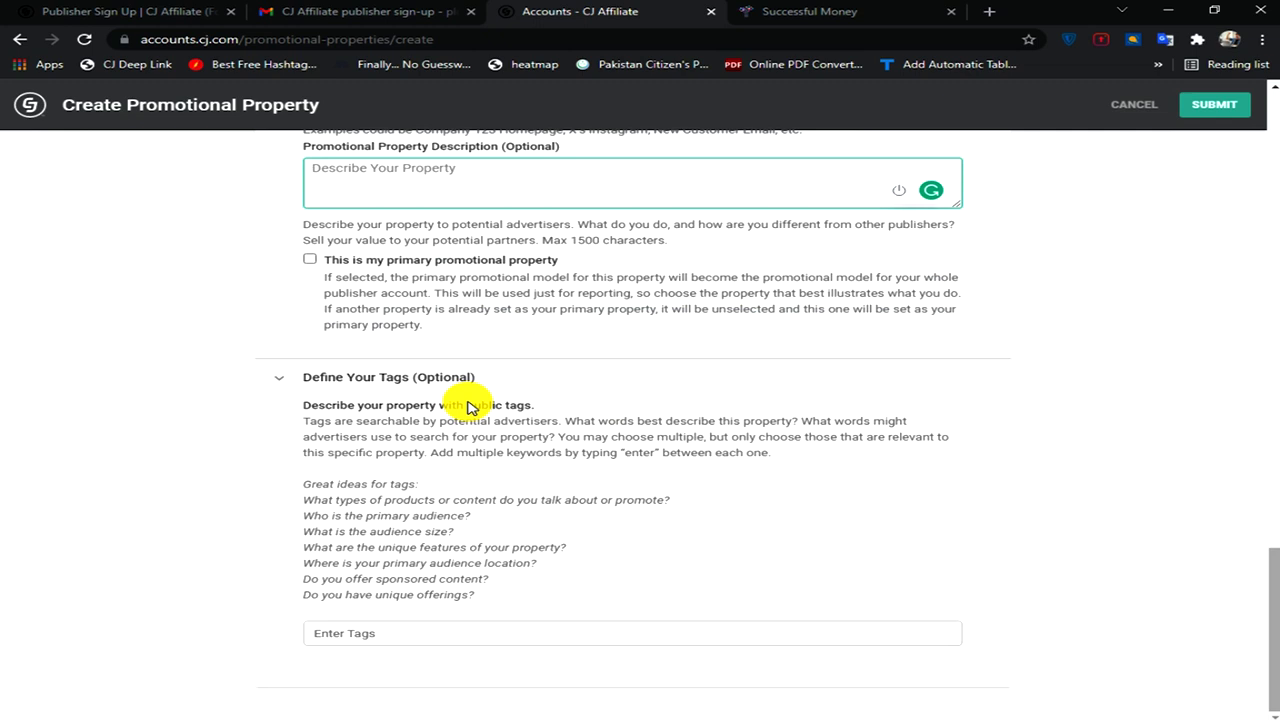
# - Add 'affiliting marketing' as the first tag on the property
pyautogui.click(380, 634)
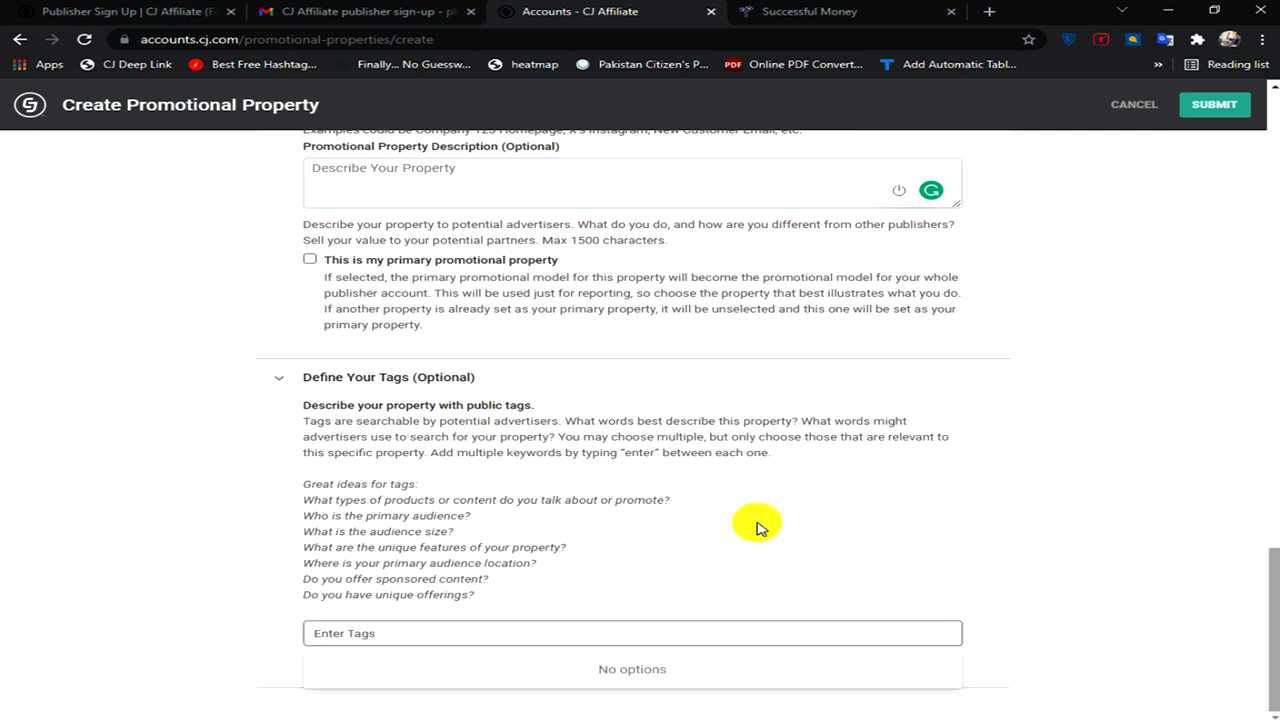
pyautogui.write('afff')
pyautogui.press('BackSpace')
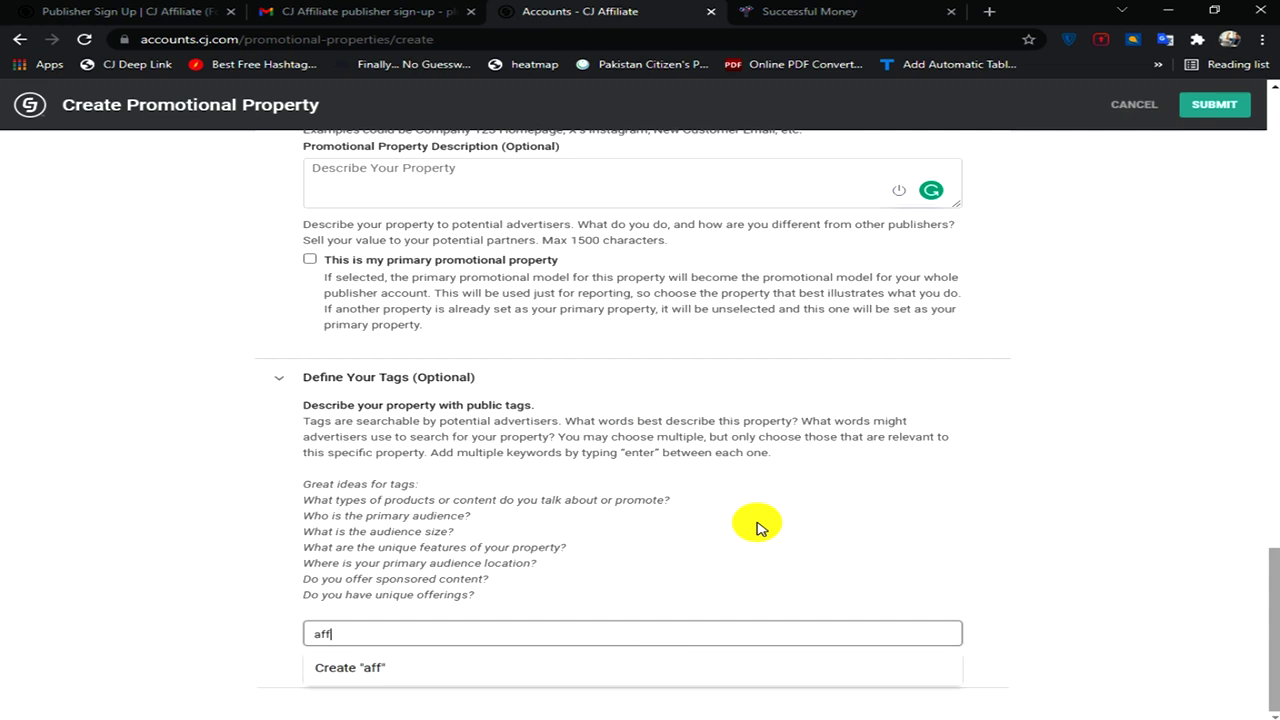
pyautogui.write('iliting marketing')
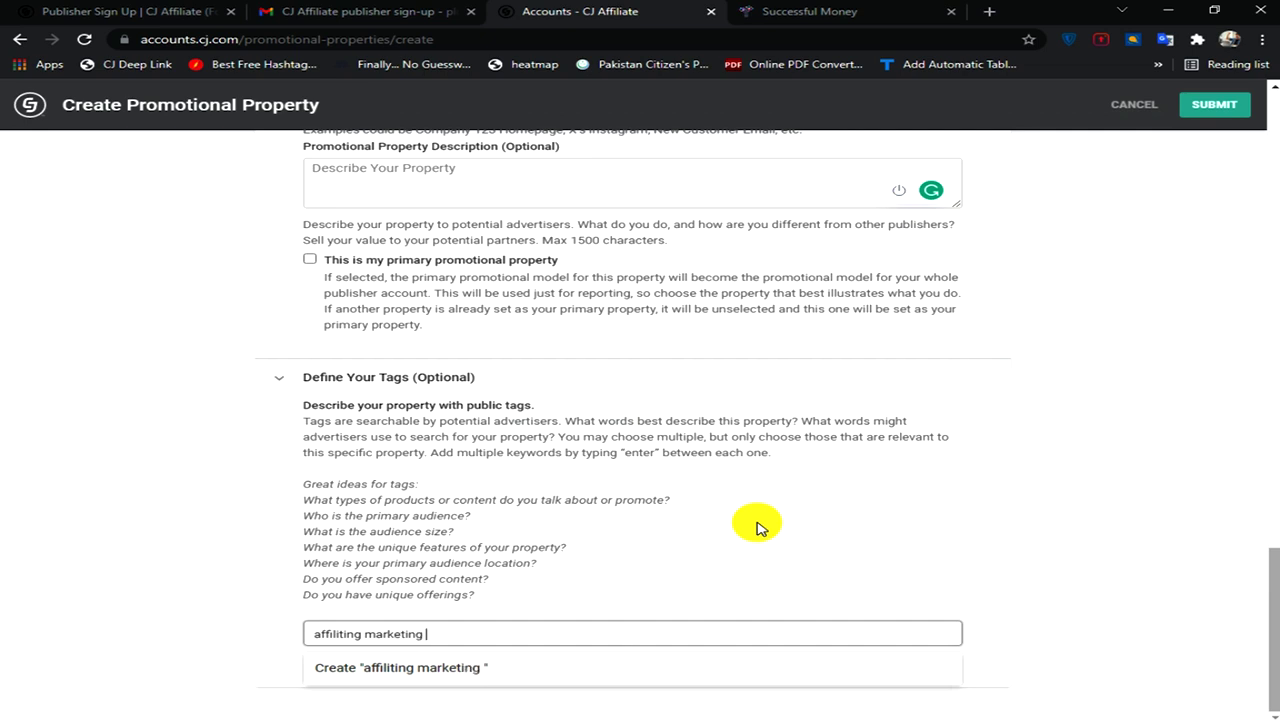
pyautogui.press('Return')
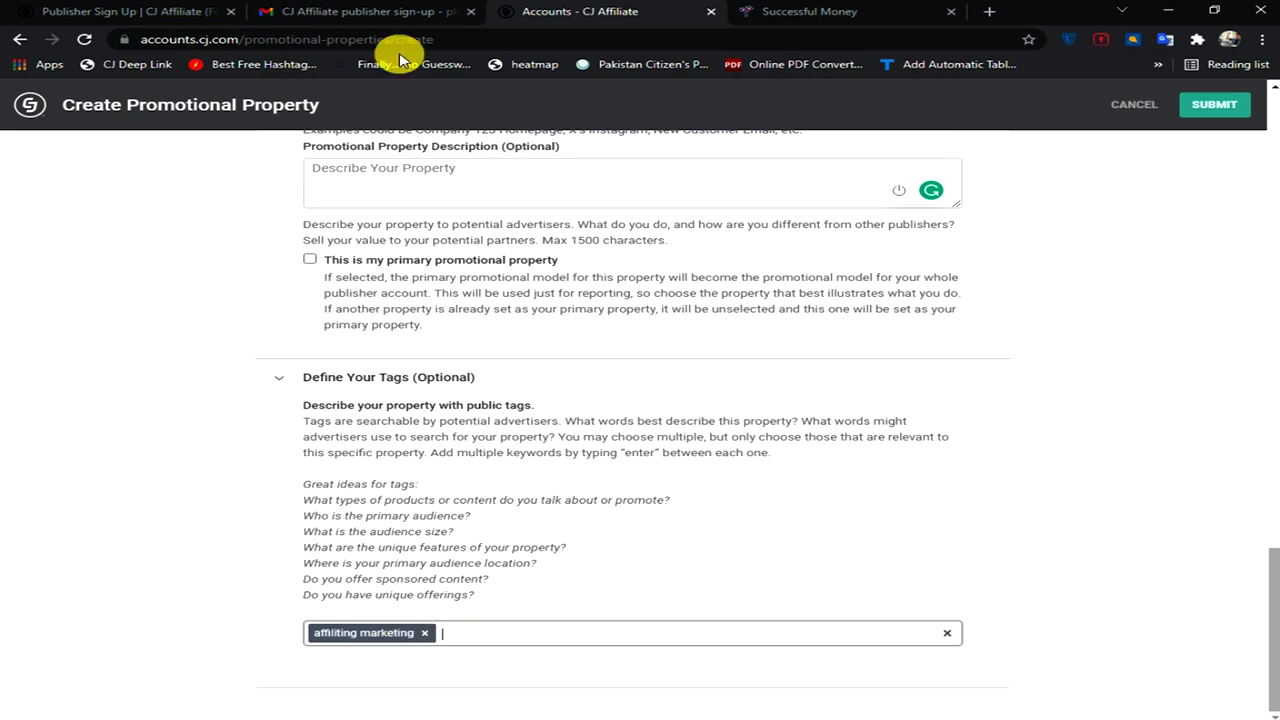
# - Add tags online income, make money online and online earning course, then submit the form
pyautogui.click(846, 10)
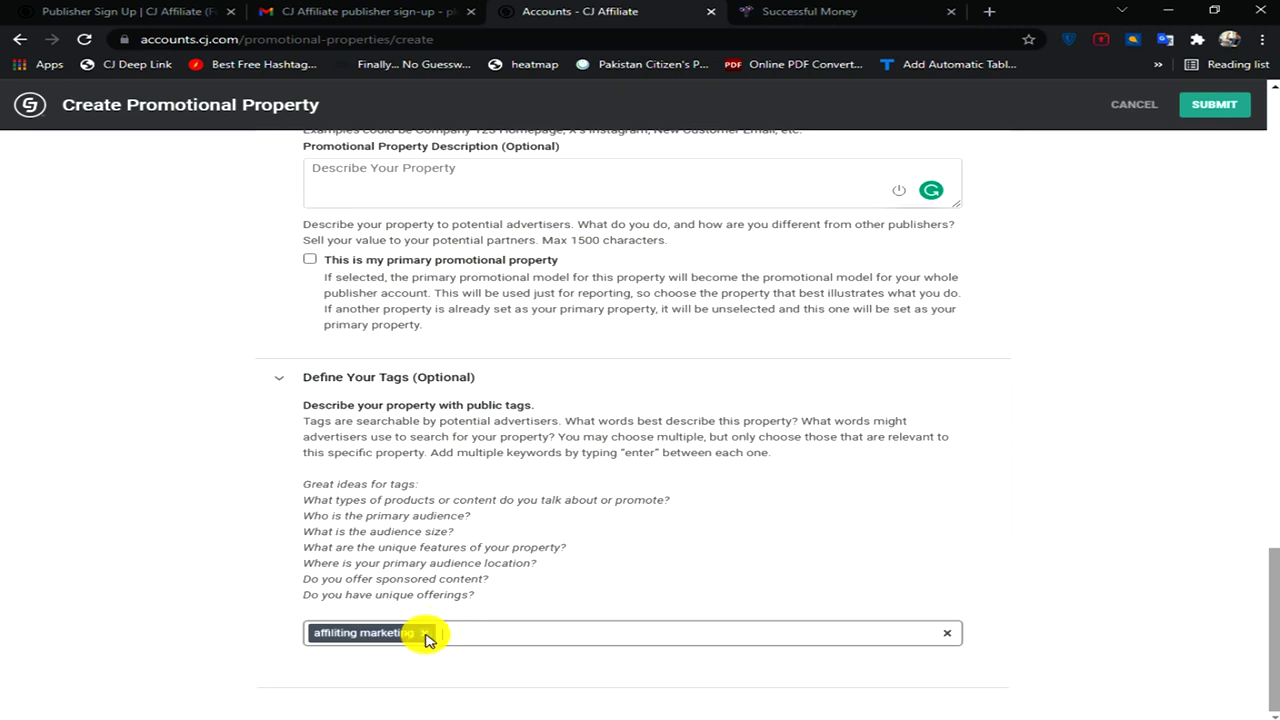
pyautogui.click(445, 638)
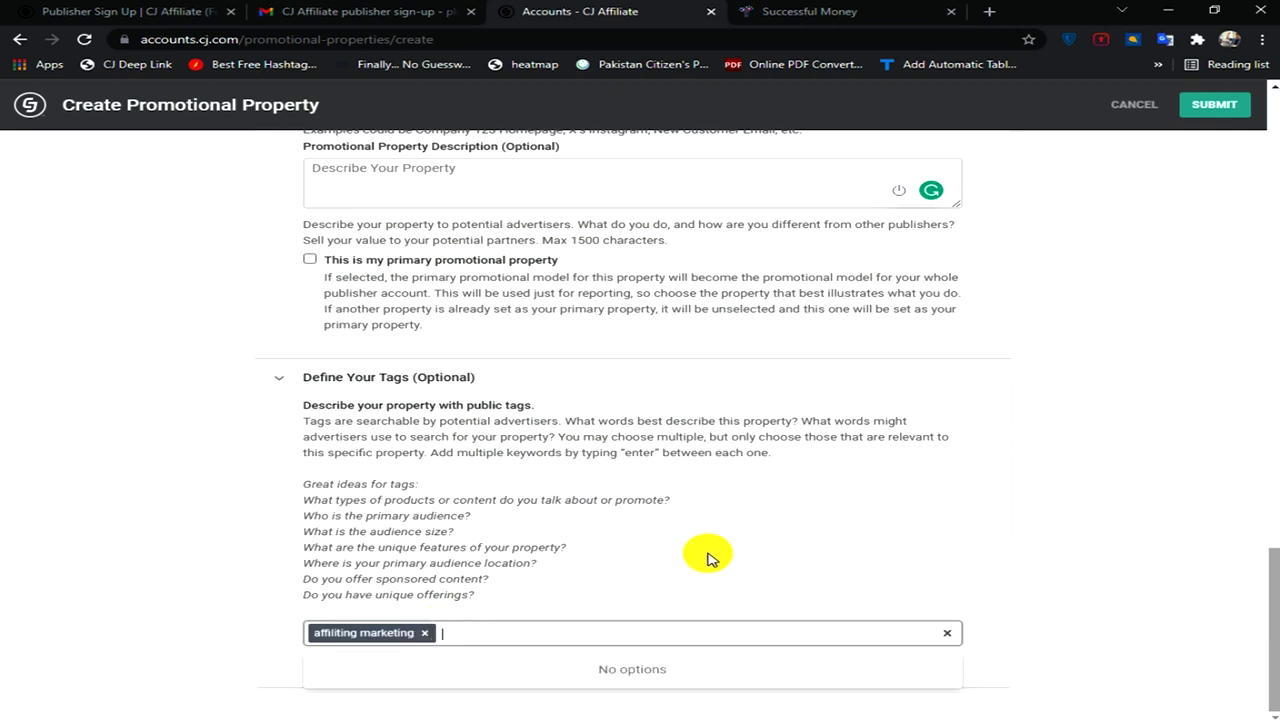
pyautogui.write('online income')
pyautogui.press('Return')
pyautogui.write('make money online')
pyautogui.press('Return')
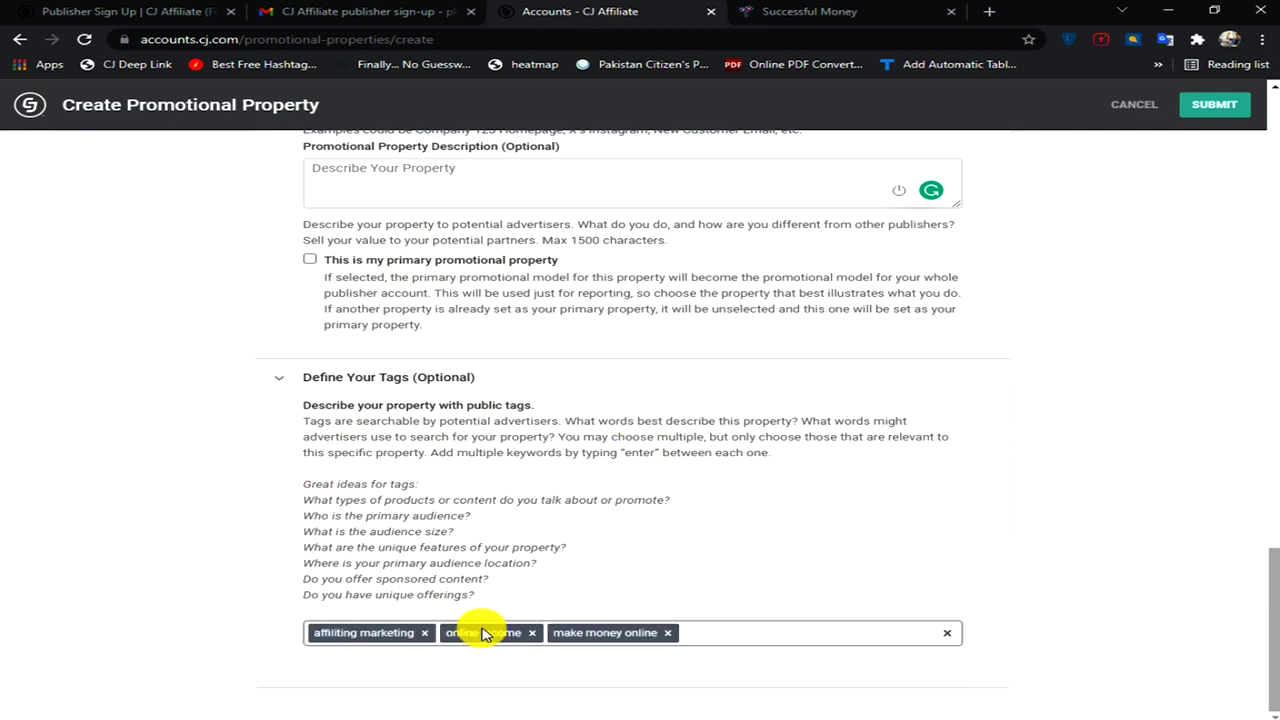
pyautogui.write('online ')
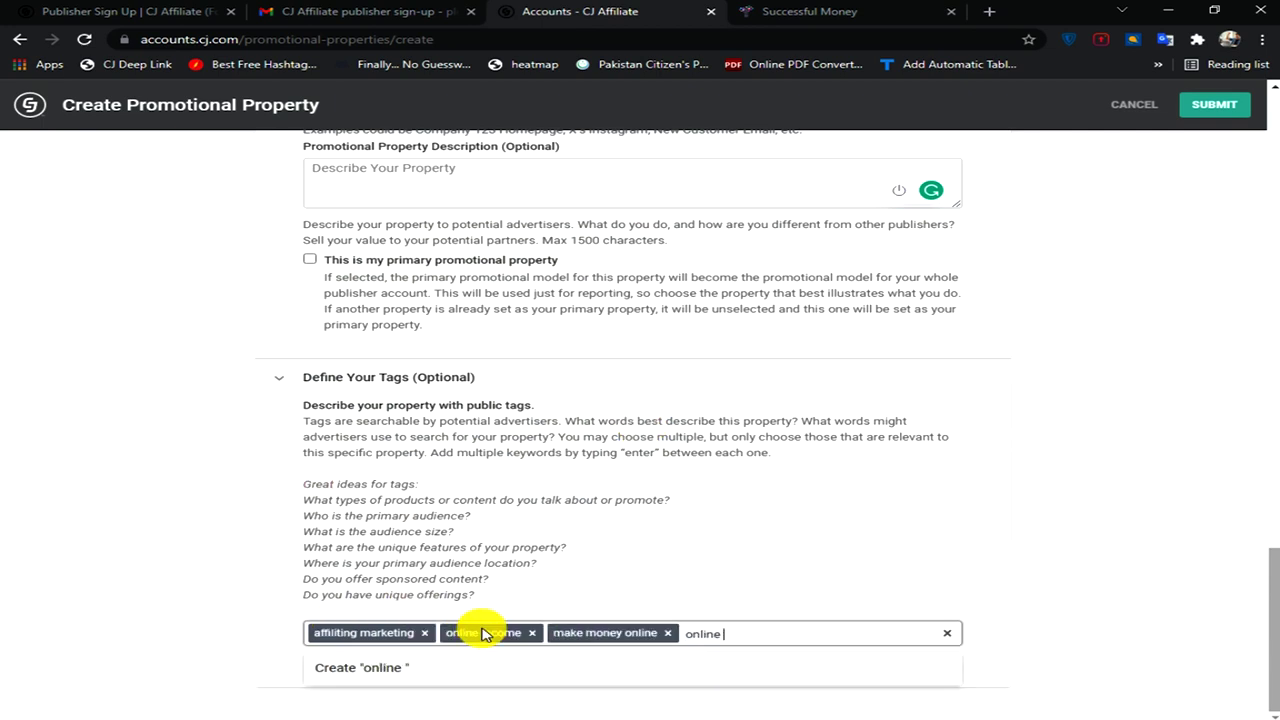
pyautogui.write('earning course')
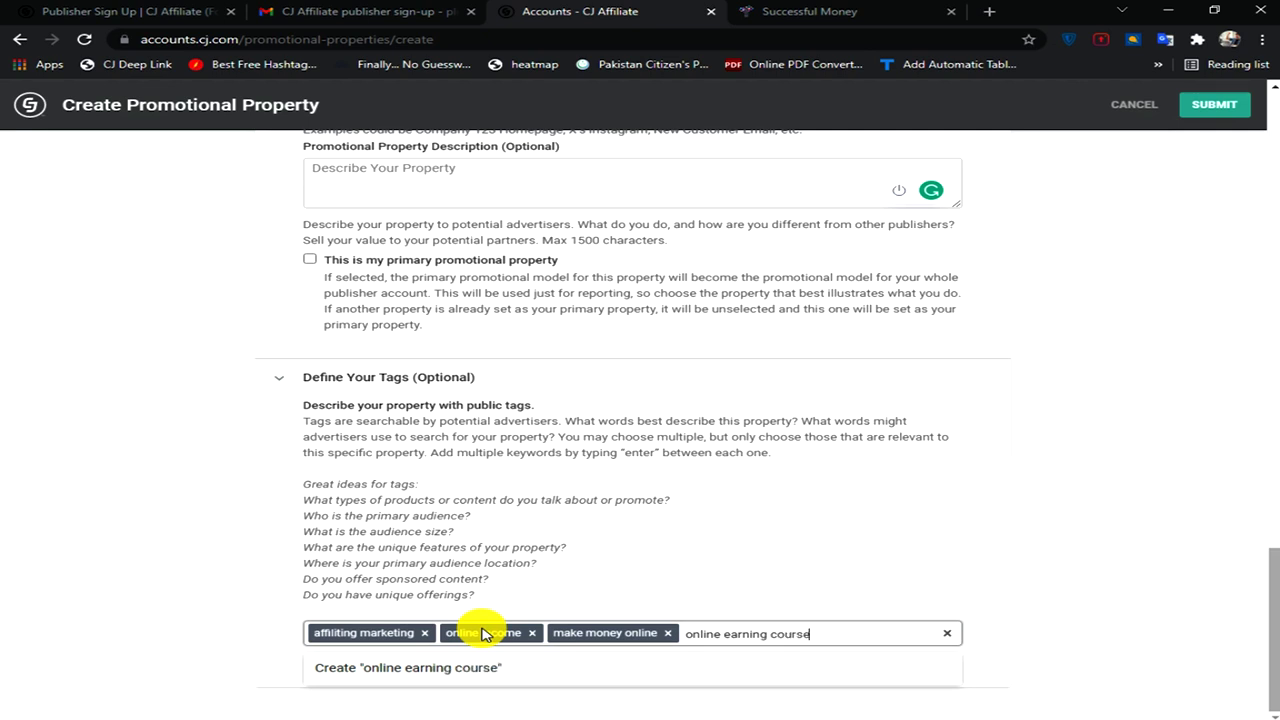
pyautogui.press('Return')
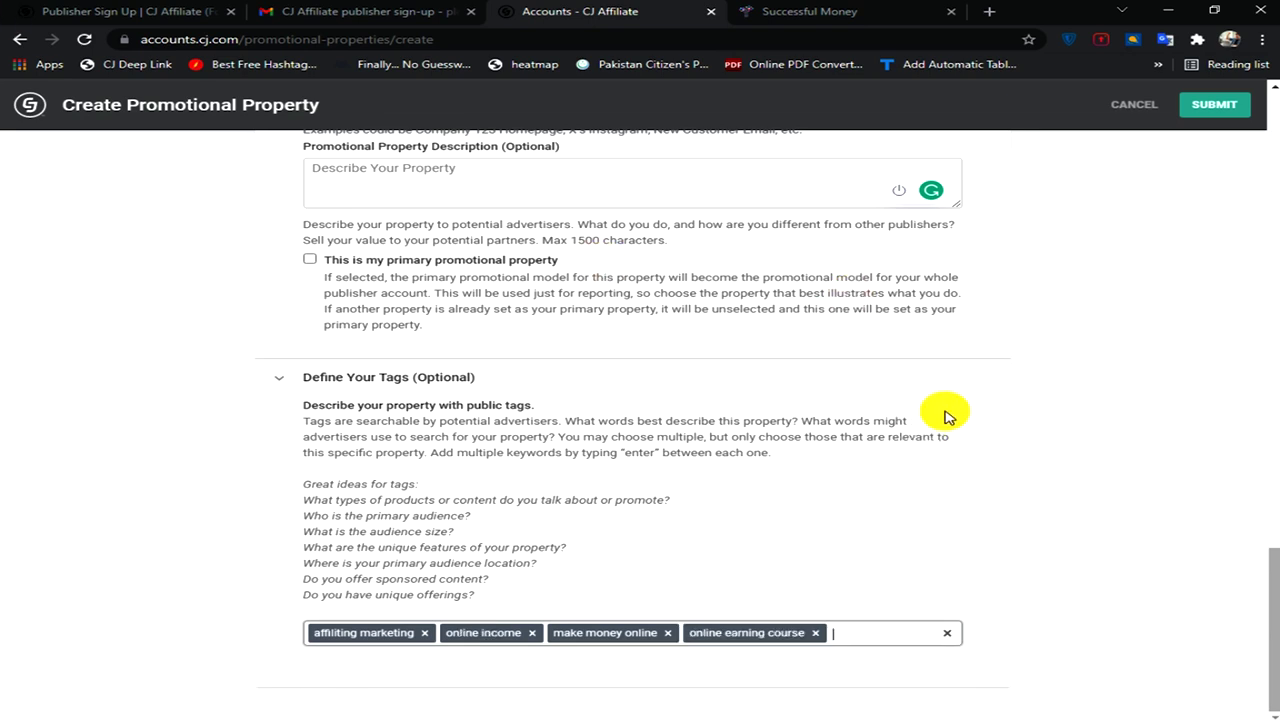
pyautogui.press('Return')
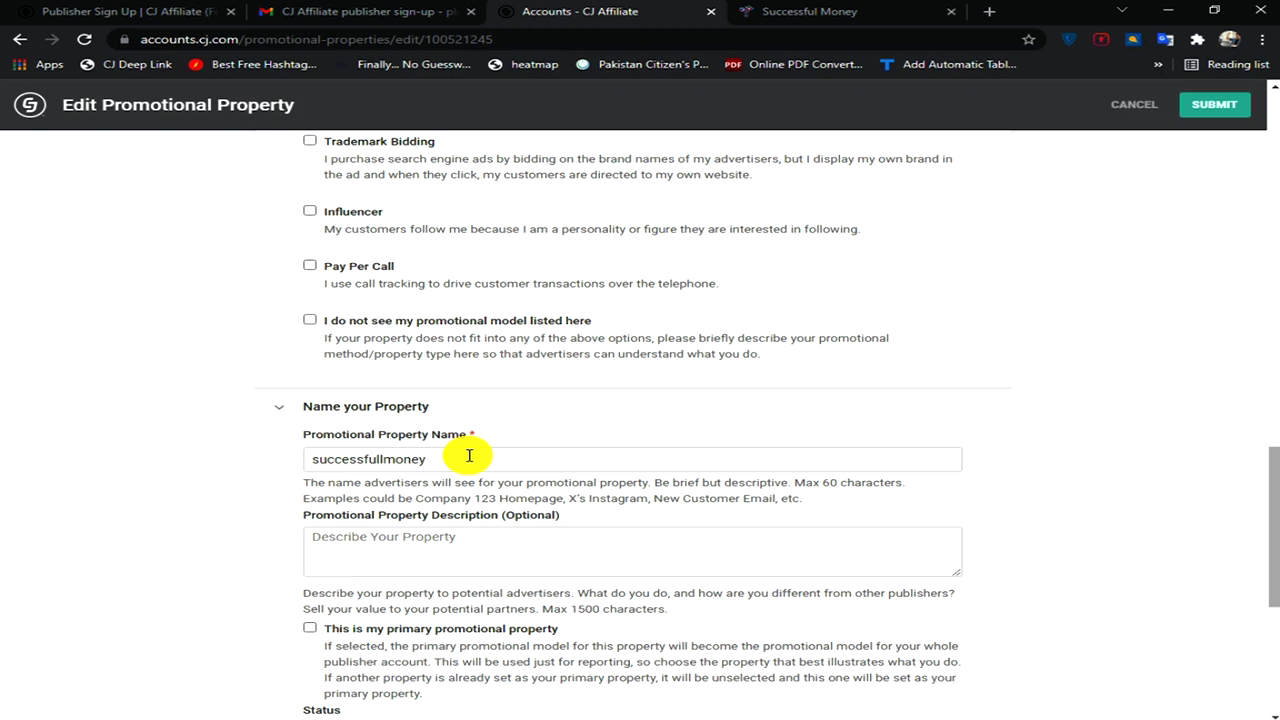
# - Mark successfullmoney as the primary promotional property, submit it, and close the Property Manager
pyautogui.scroll(-3, 469, 456)
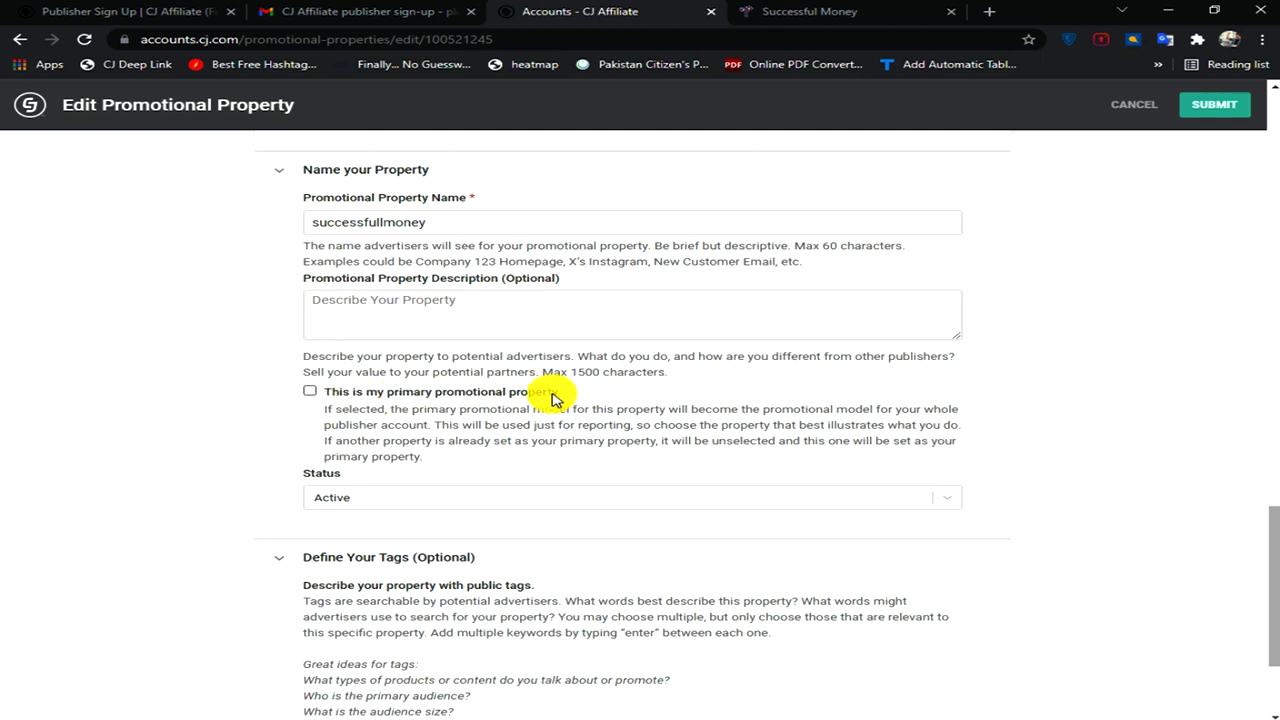
pyautogui.click(310, 393)
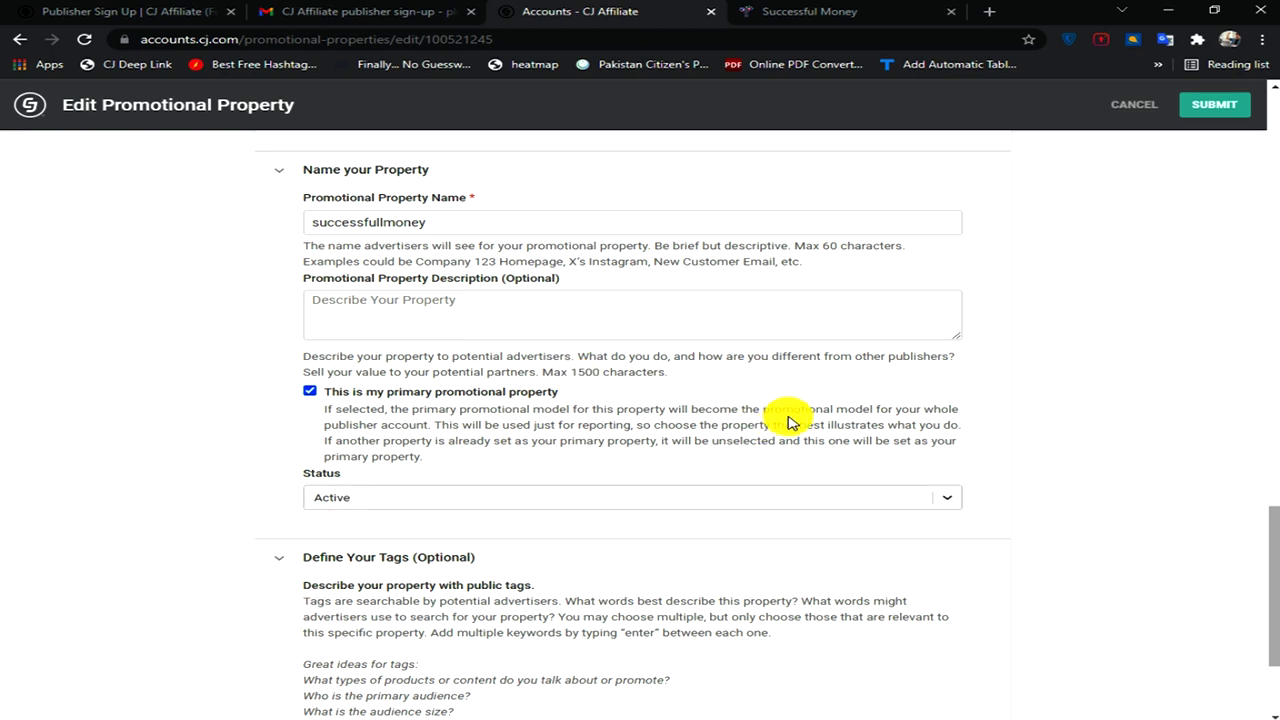
pyautogui.scroll(-2, 688, 430)
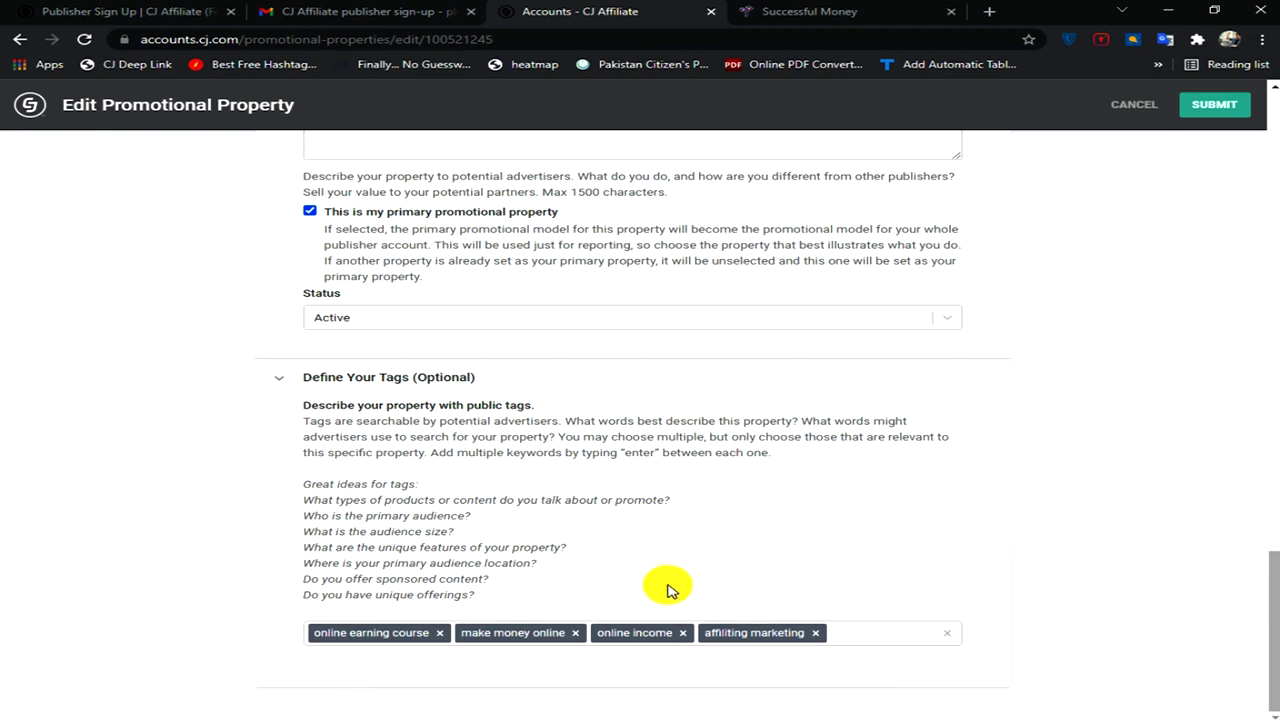
pyautogui.scroll(1, 669, 590)
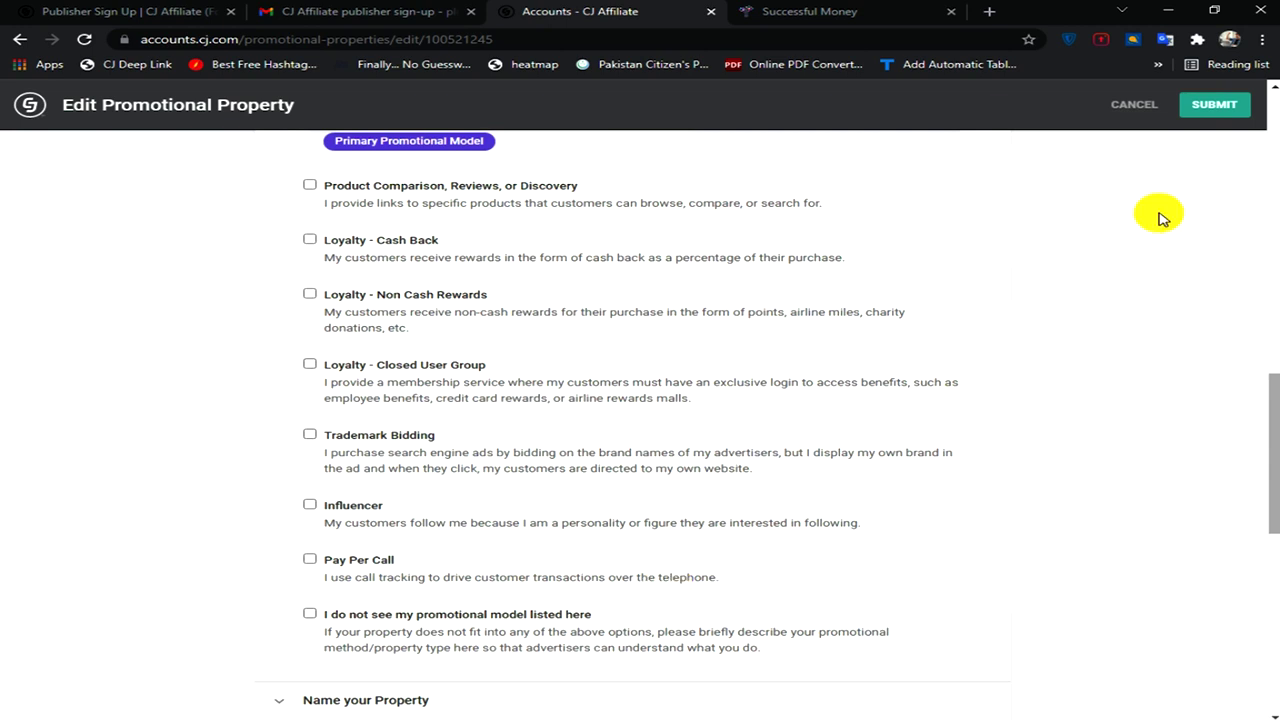
pyautogui.click(1205, 106)
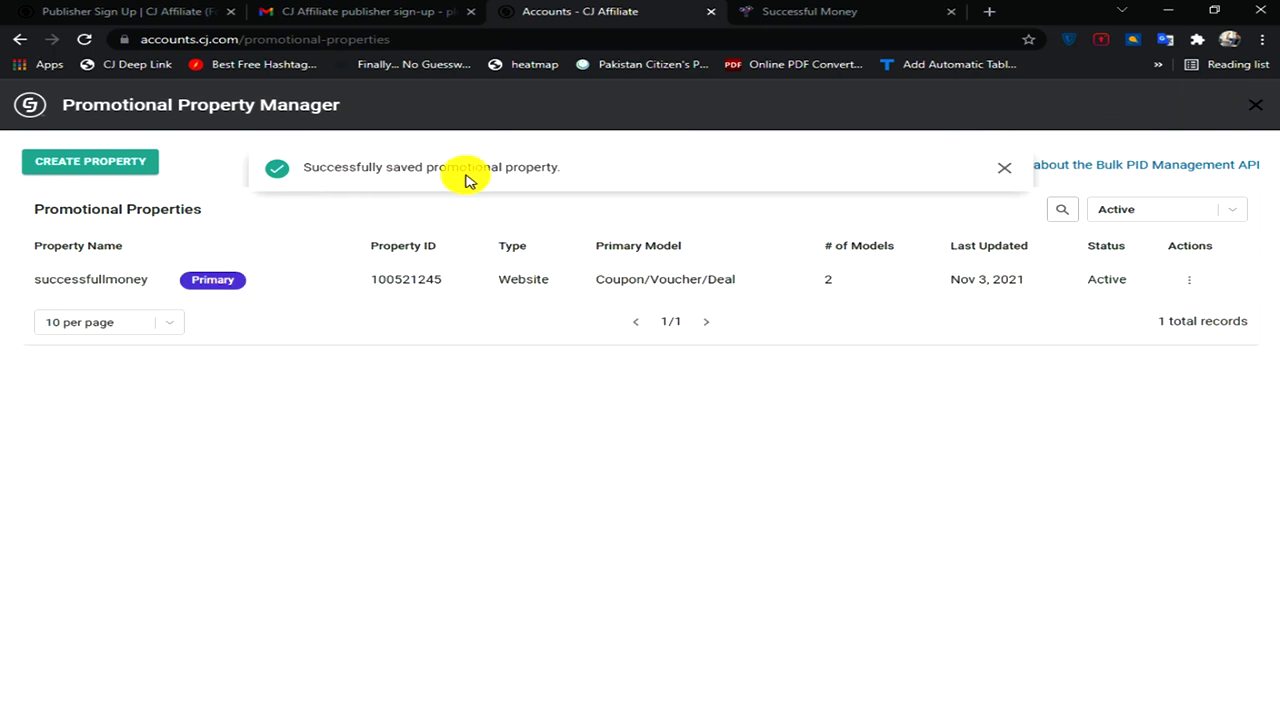
pyautogui.click(1258, 105)
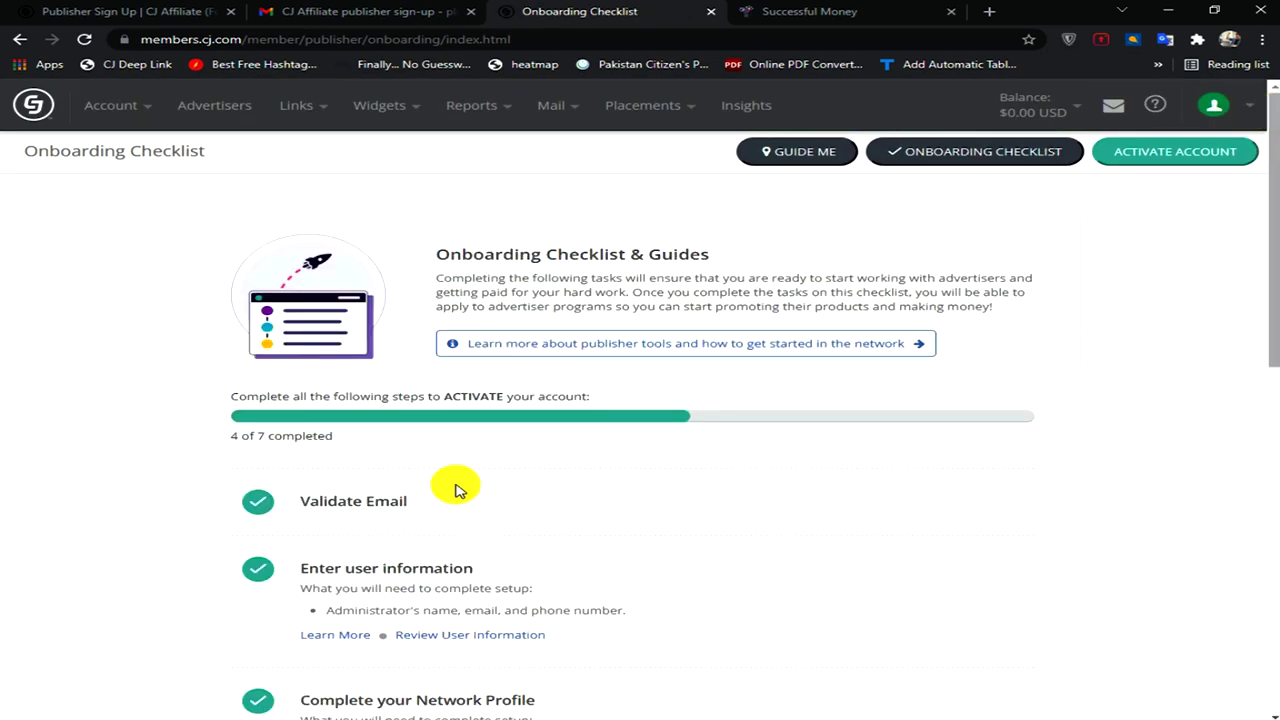
# - Scroll the Onboarding Checklist and open Submit Forms for company details and tax forms
pyautogui.scroll(-2, 740, 525)
pyautogui.scroll(-2, 740, 525)
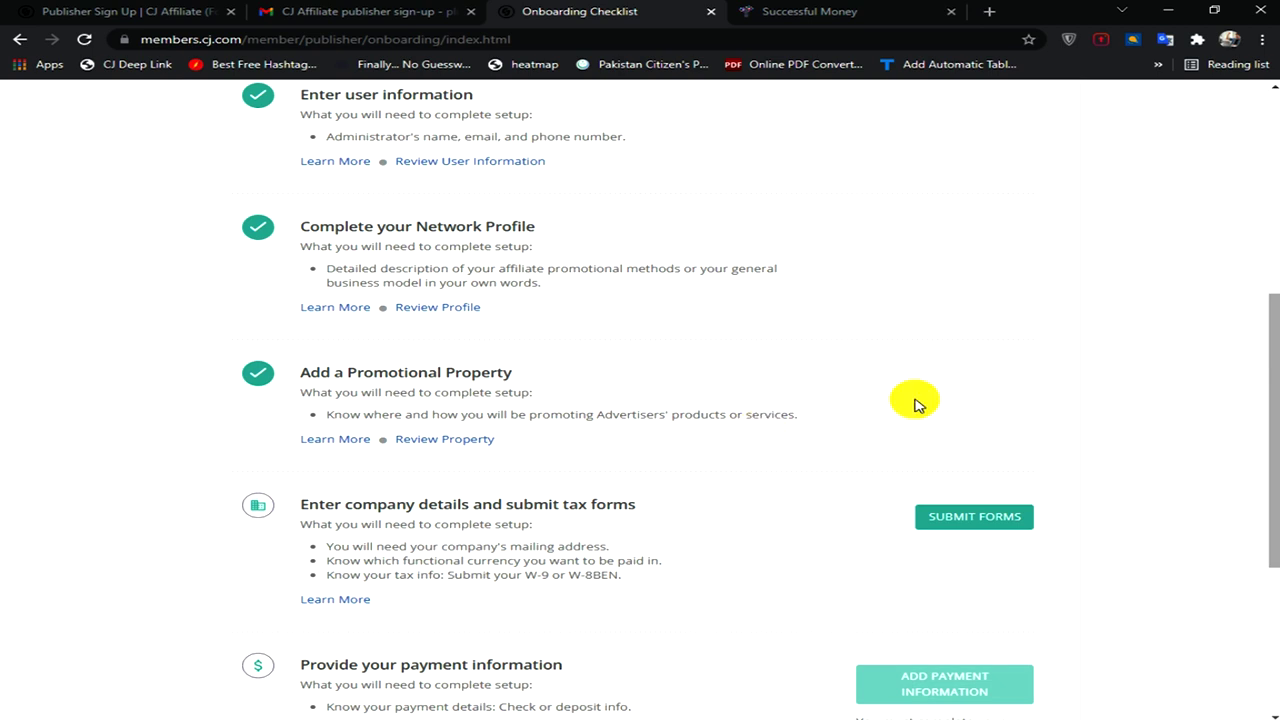
pyautogui.scroll(-2, 597, 468)
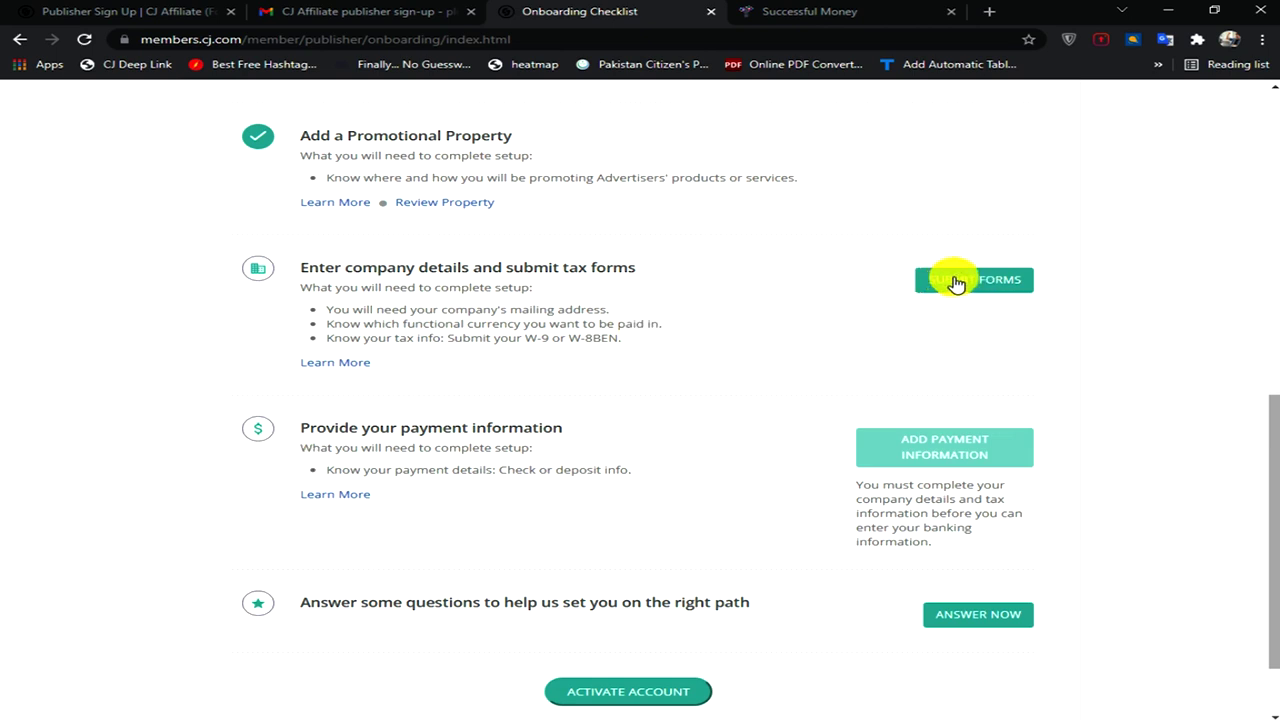
pyautogui.click(955, 283)
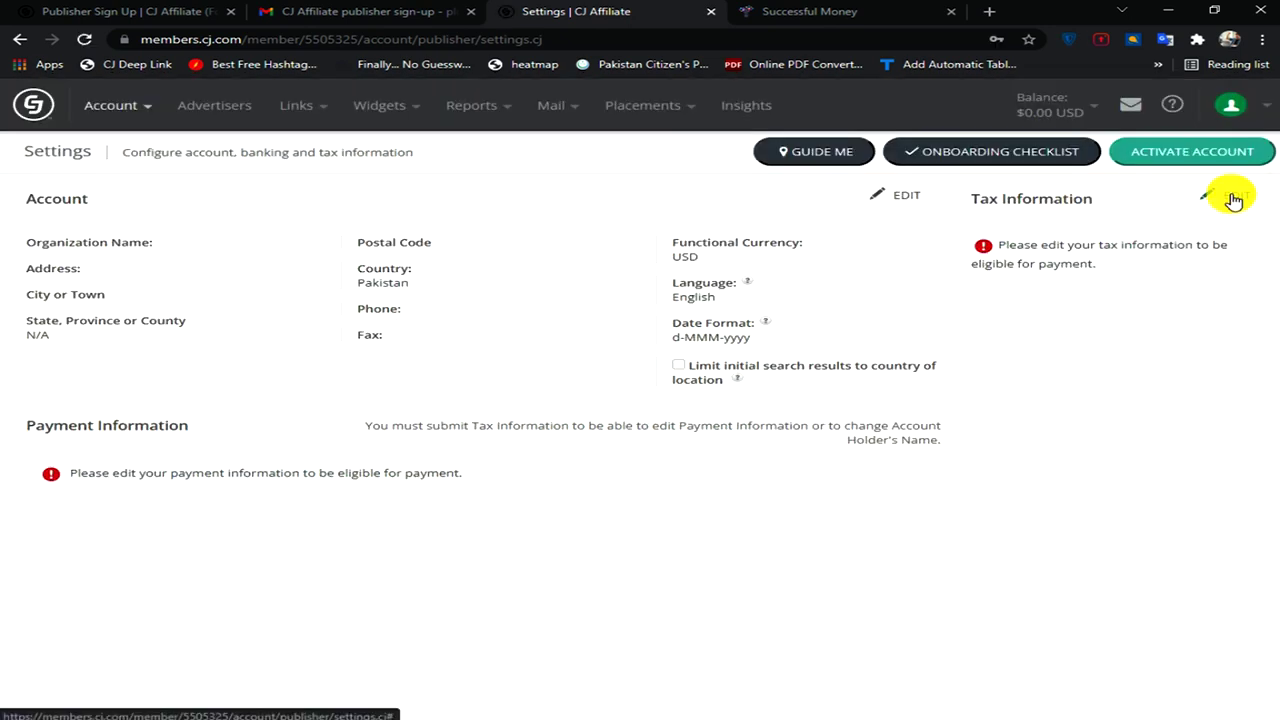
# - Unlock Tax Information editing by entering the account password
pyautogui.click(1233, 200)
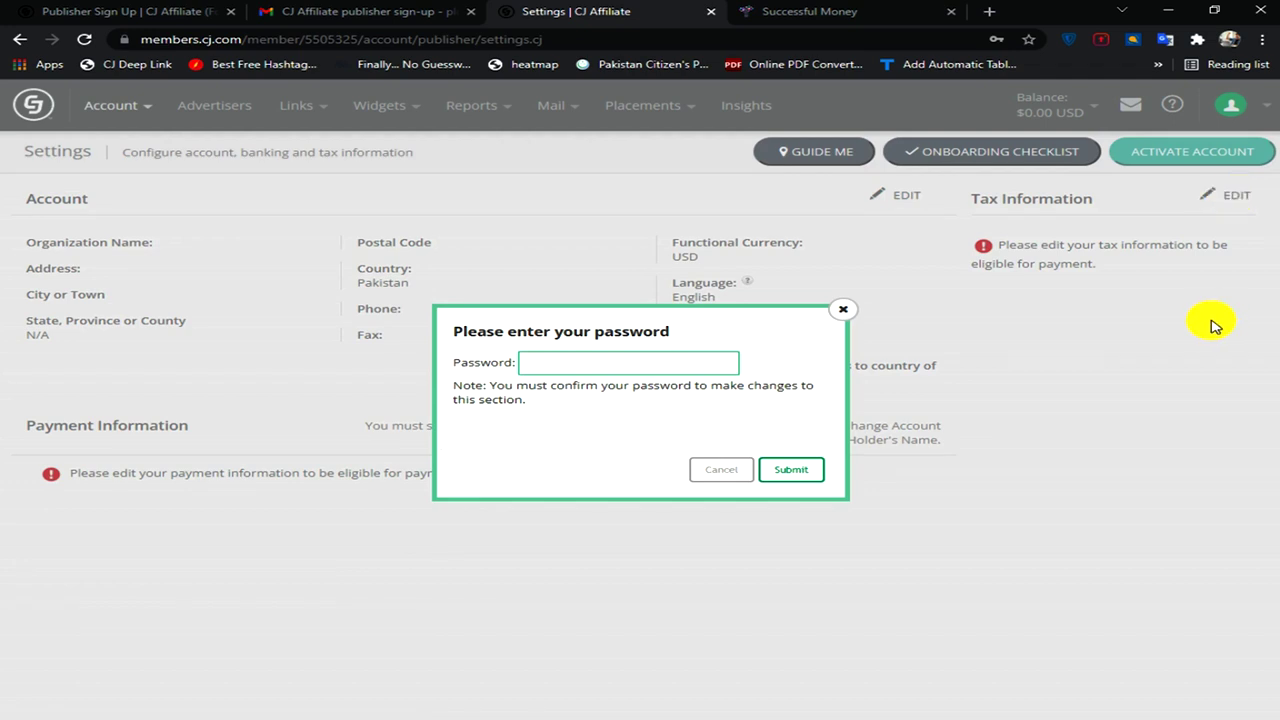
pyautogui.write('••••••••••')
pyautogui.press('Return')
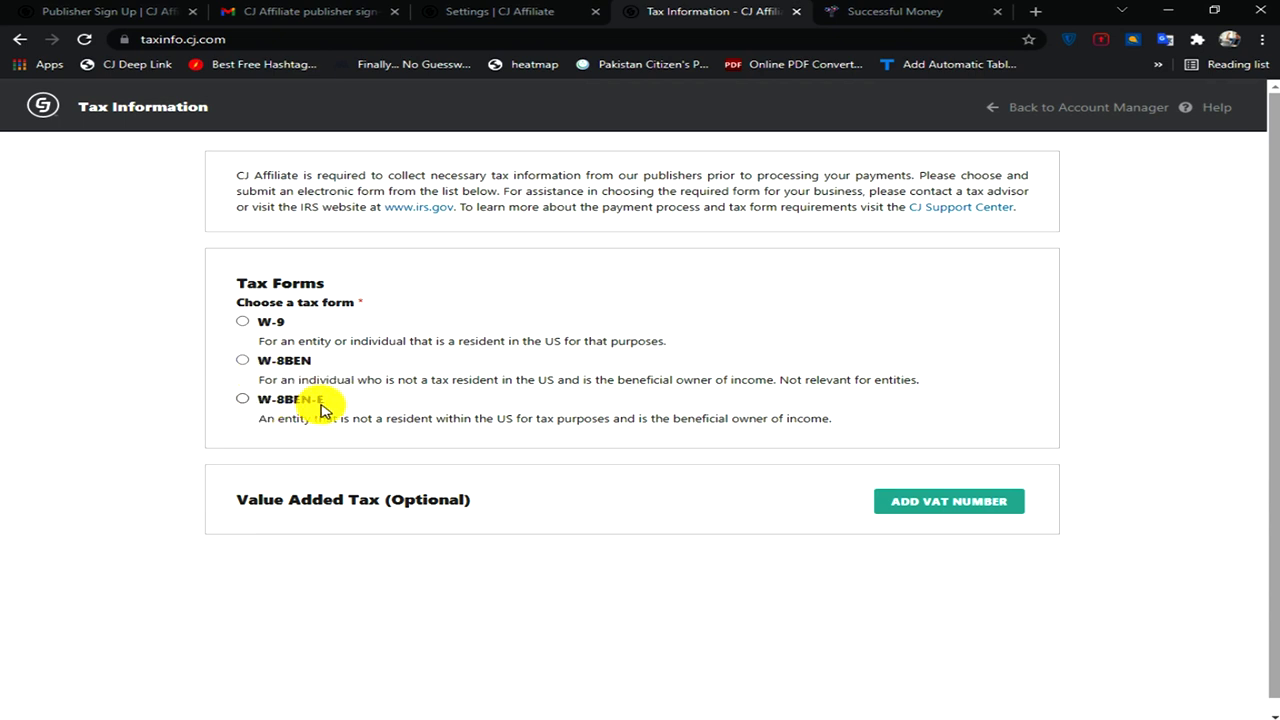
# - Choose the W-8BEN form and enter the beneficial owner's full name
pyautogui.click(243, 361)
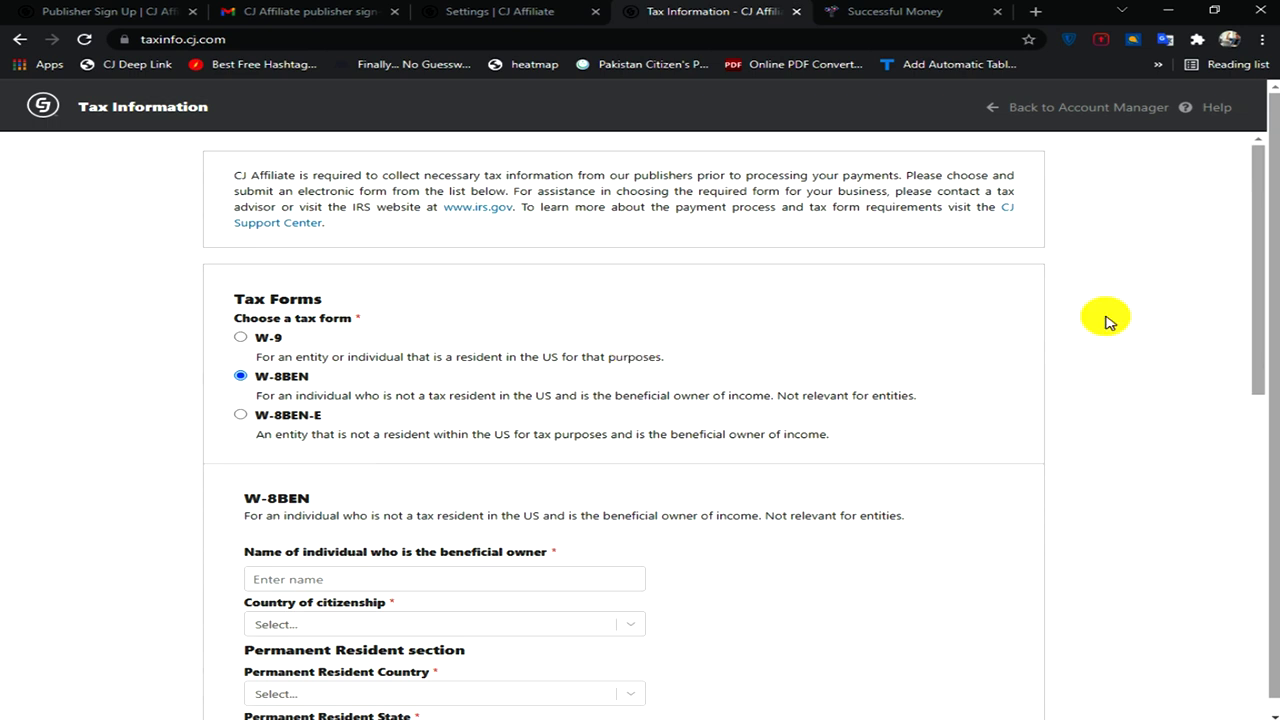
pyautogui.scroll(-2, 785, 361)
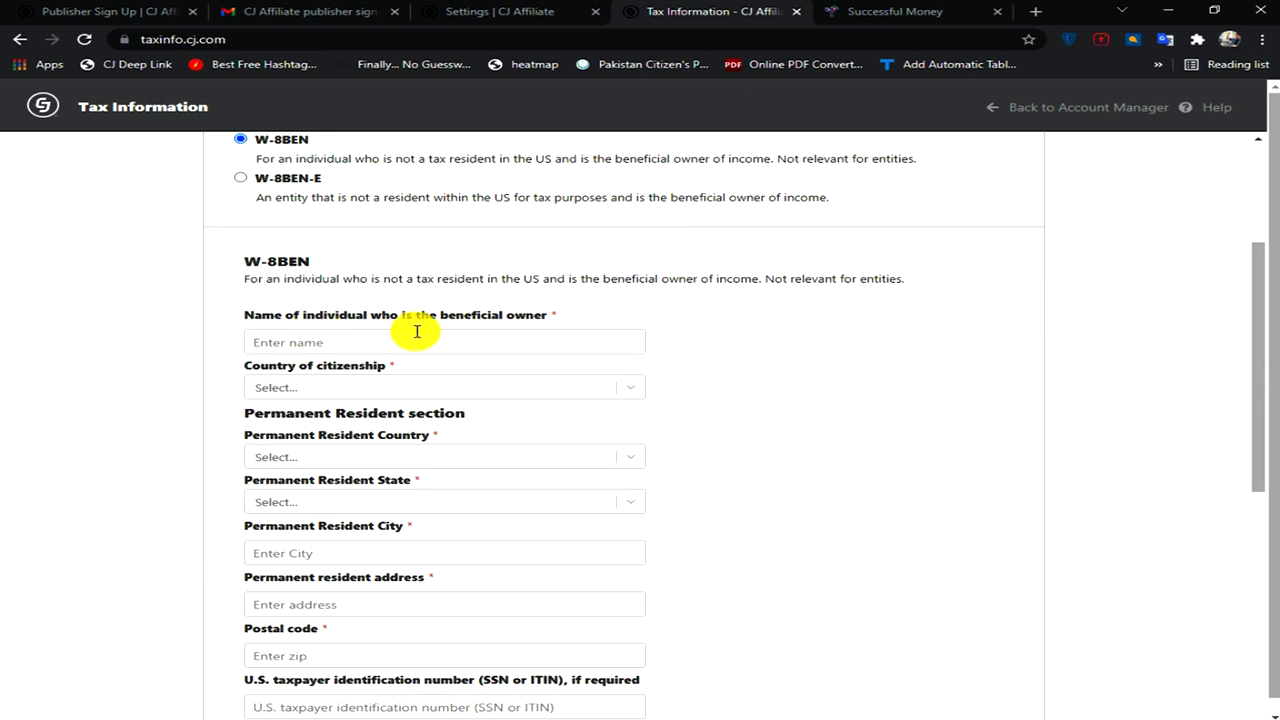
pyautogui.click(368, 337)
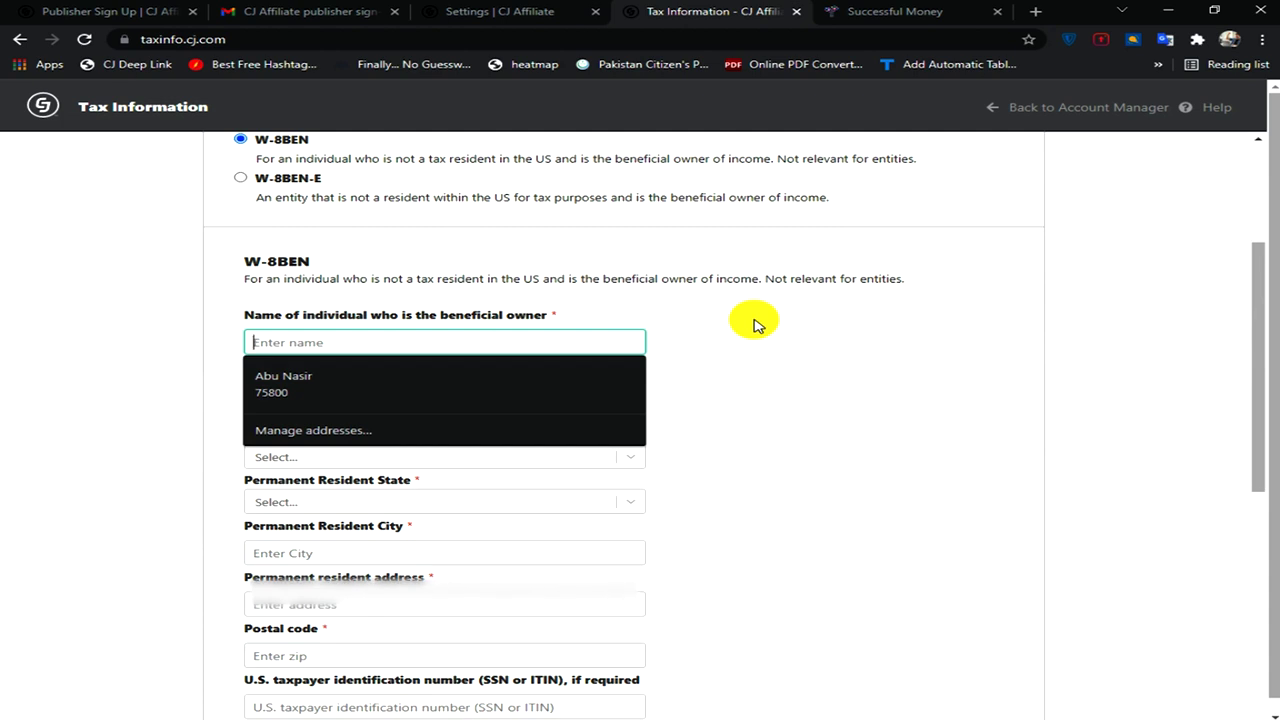
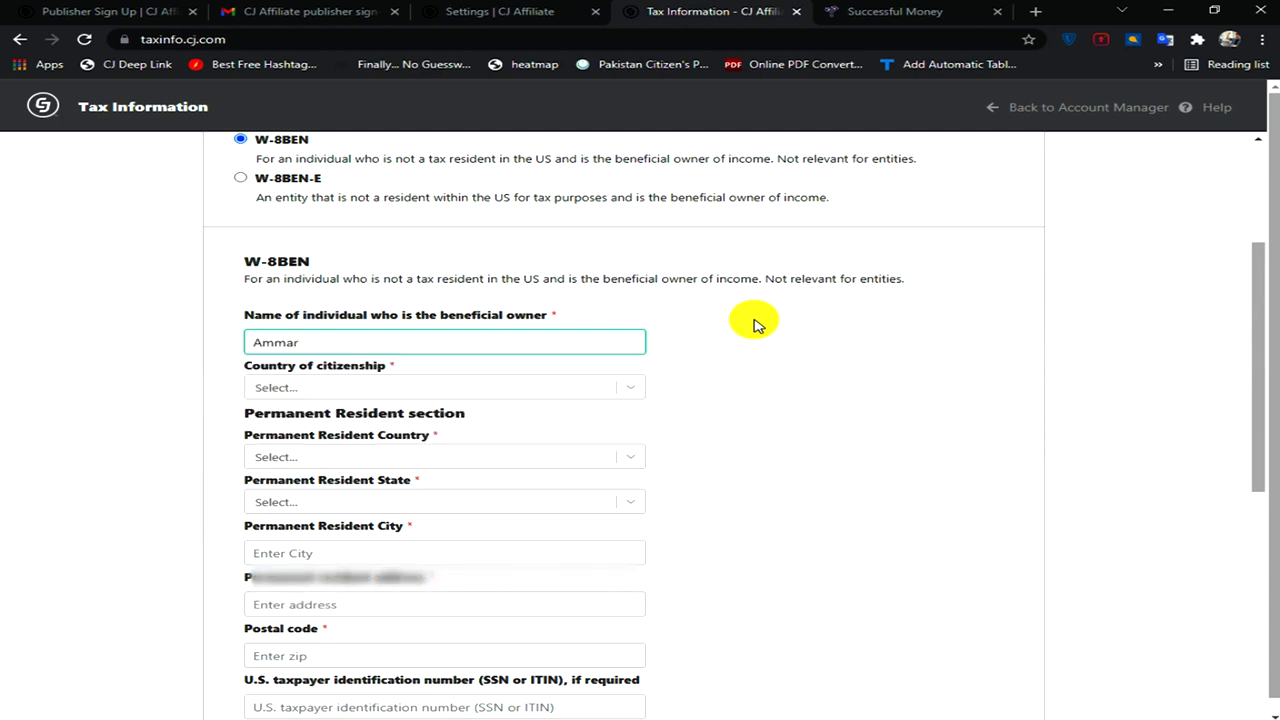
pyautogui.scroll(2, 381, 390)
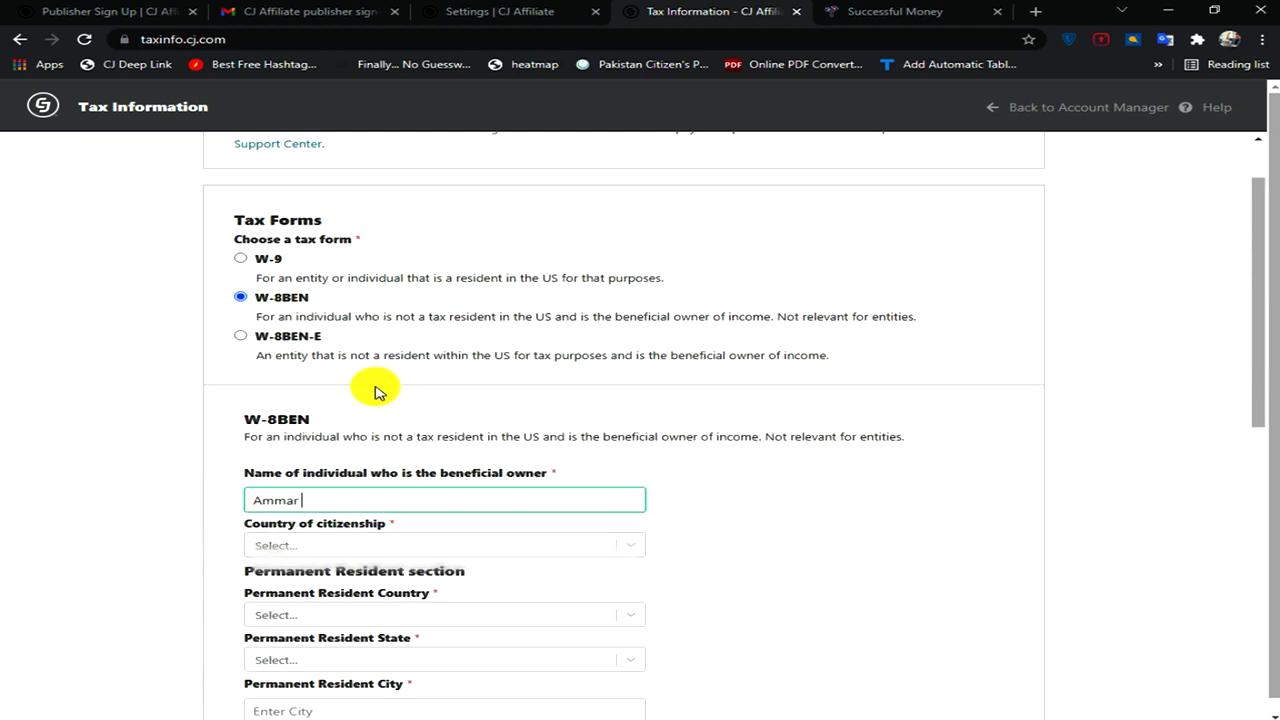
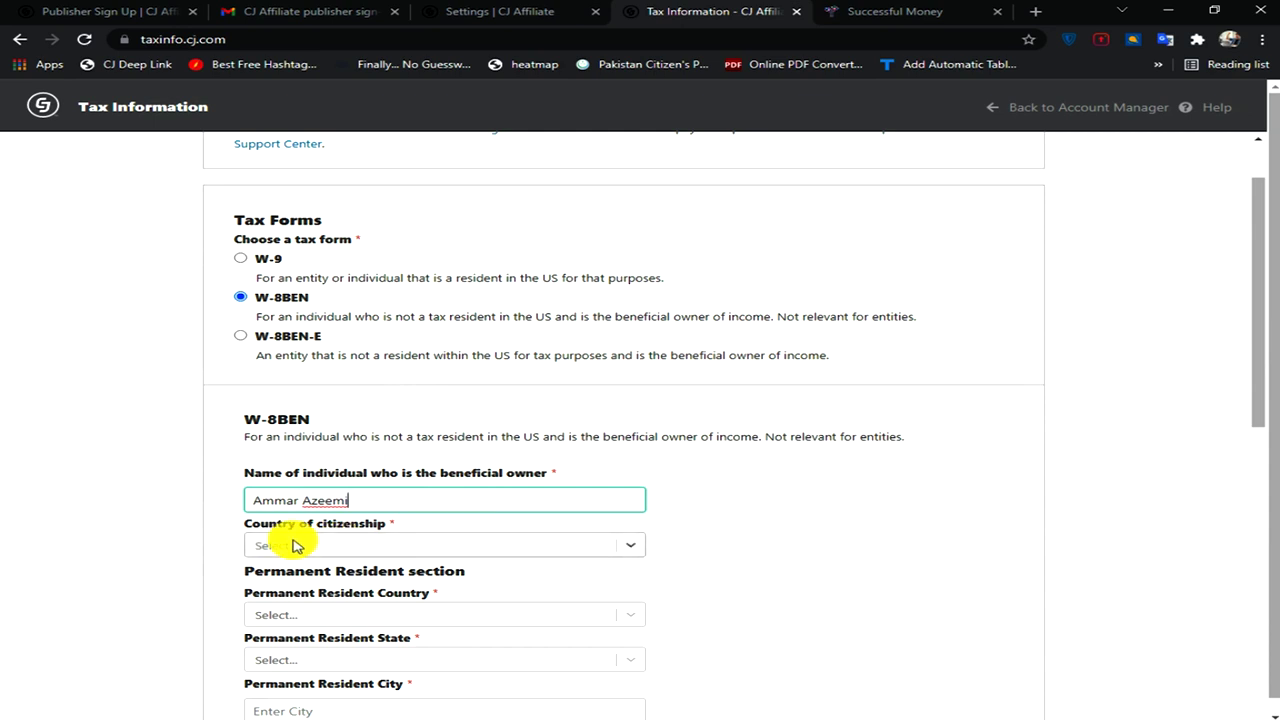
# - Set the country of citizenship to Pakistan
pyautogui.click(634, 548)
pyautogui.write('p')
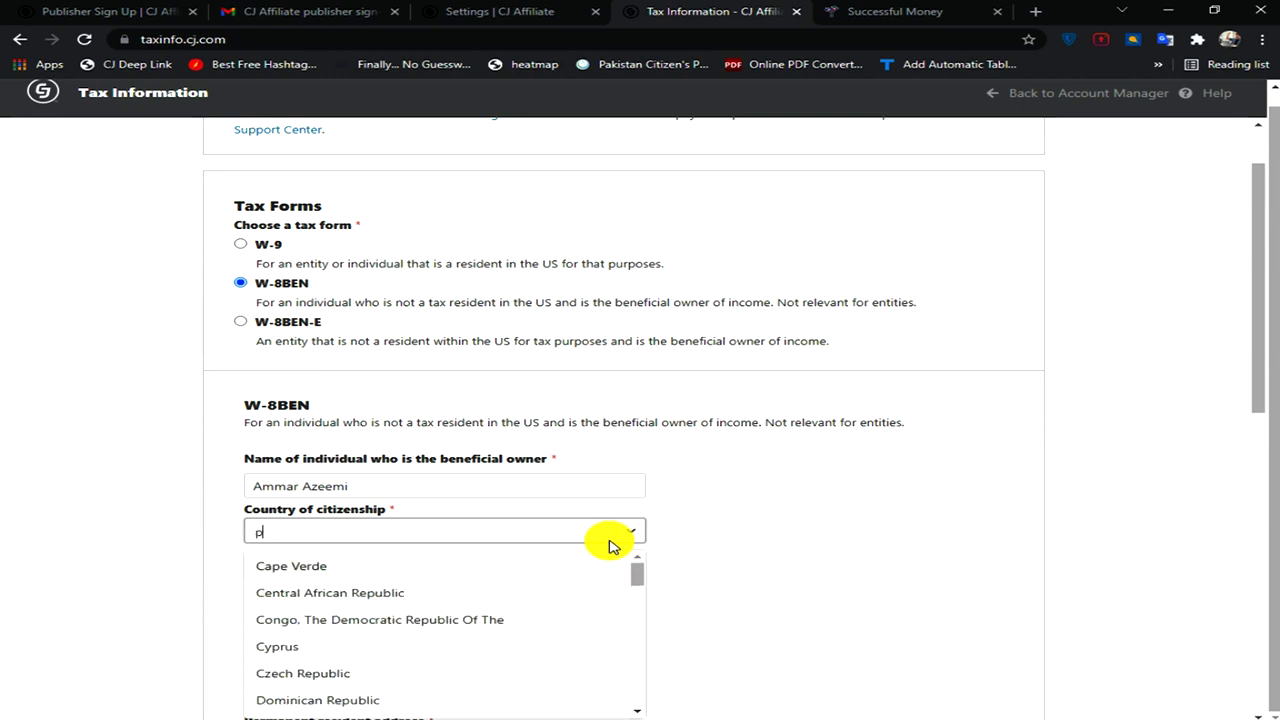
pyautogui.write('ak')
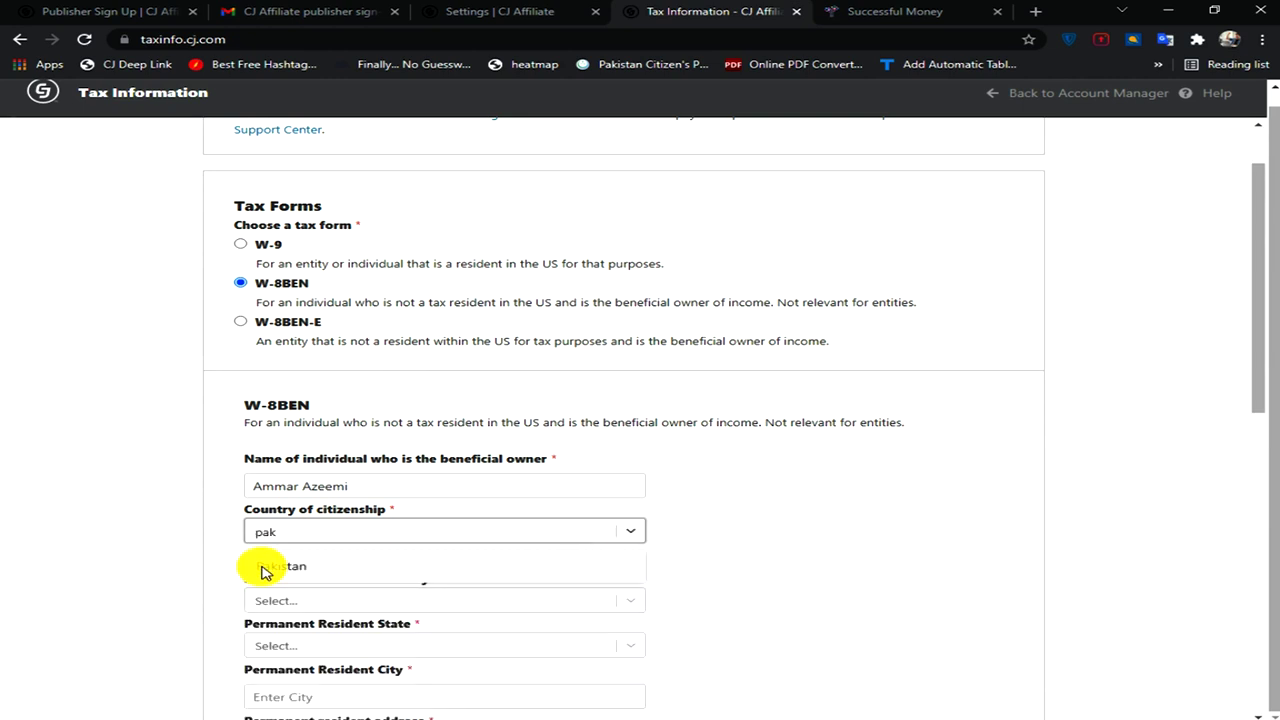
pyautogui.click(264, 567)
pyautogui.scroll(-1, 716, 527)
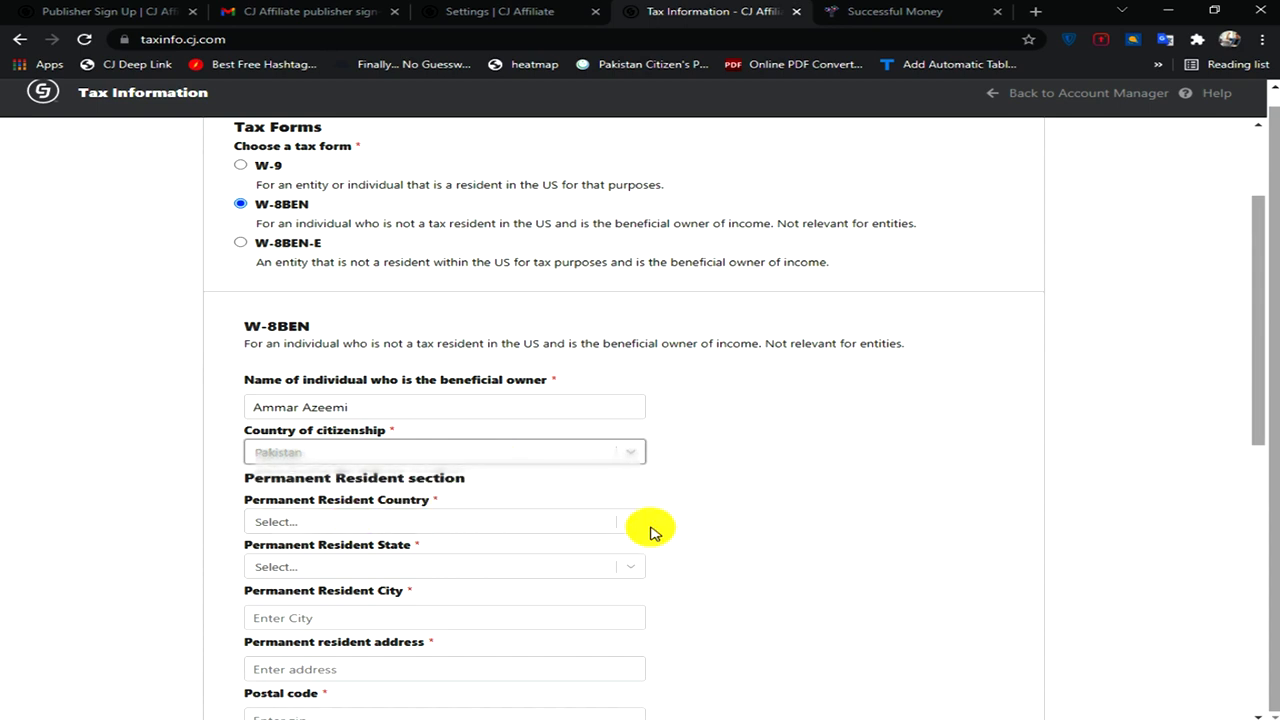
# - Set the permanent resident country and the state to N/A
pyautogui.click(636, 525)
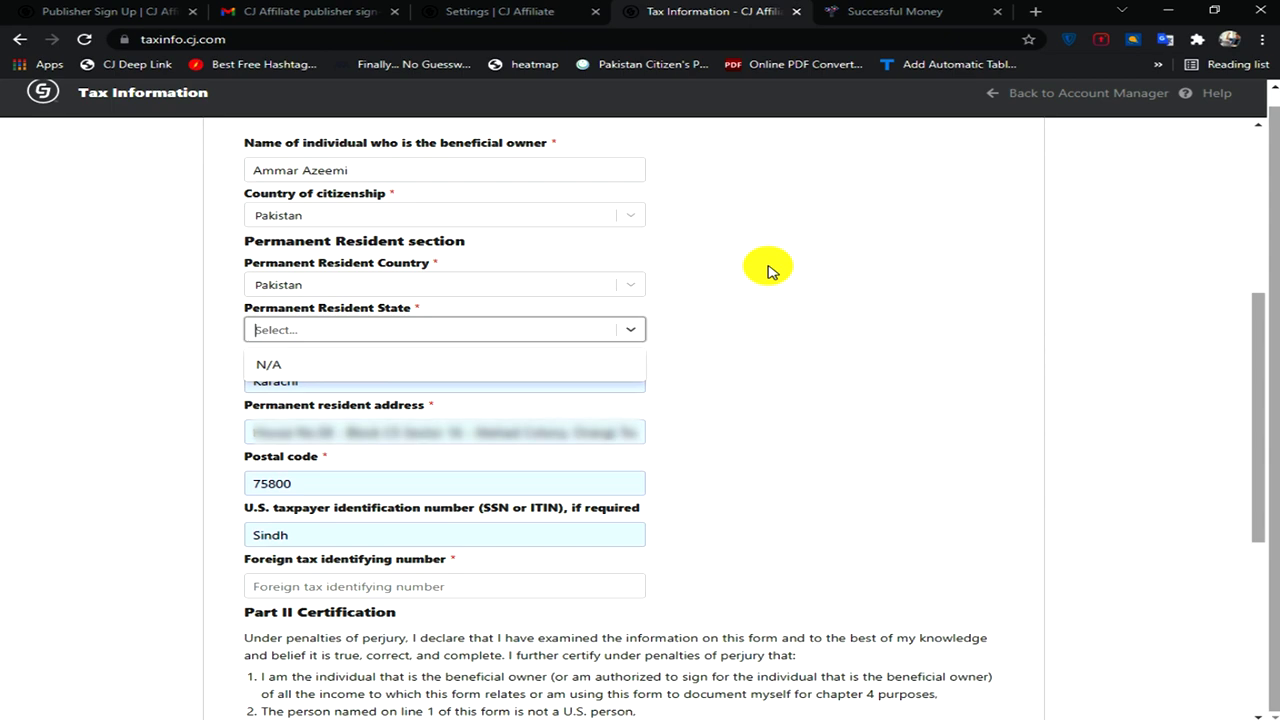
pyautogui.press('Return')
pyautogui.scroll(-2, 800, 310)
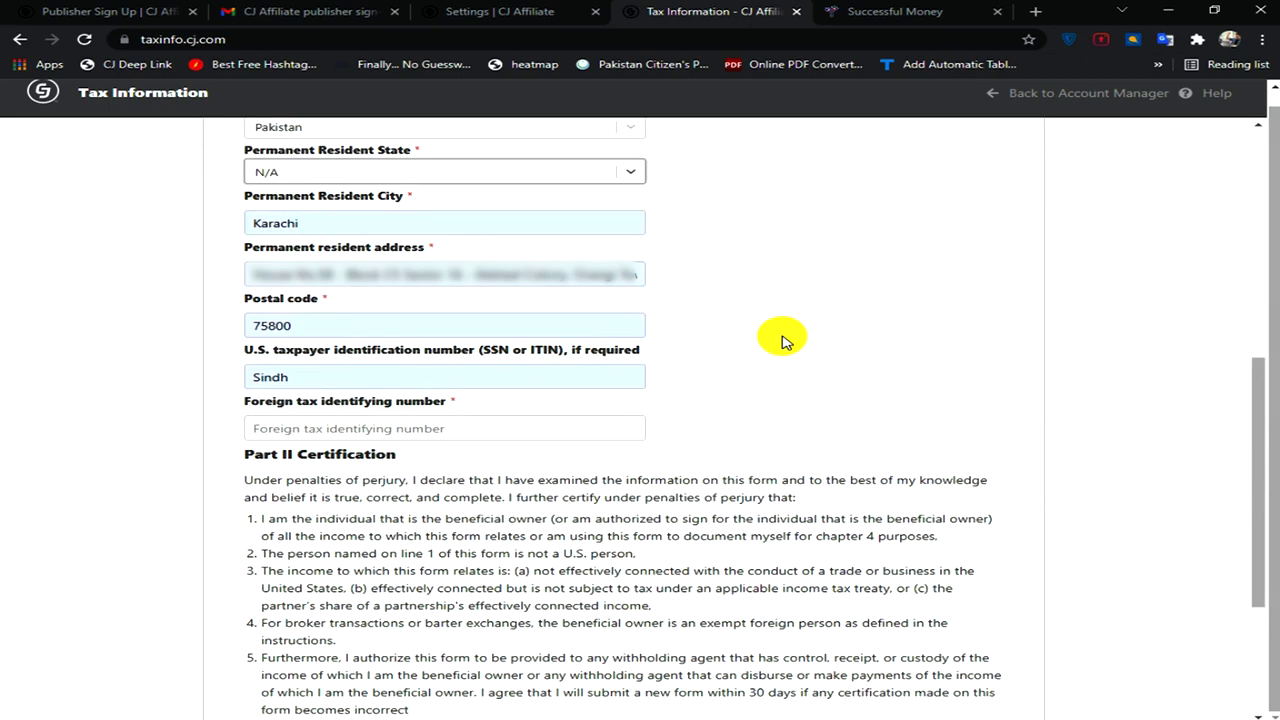
pyautogui.scroll(2, 783, 341)
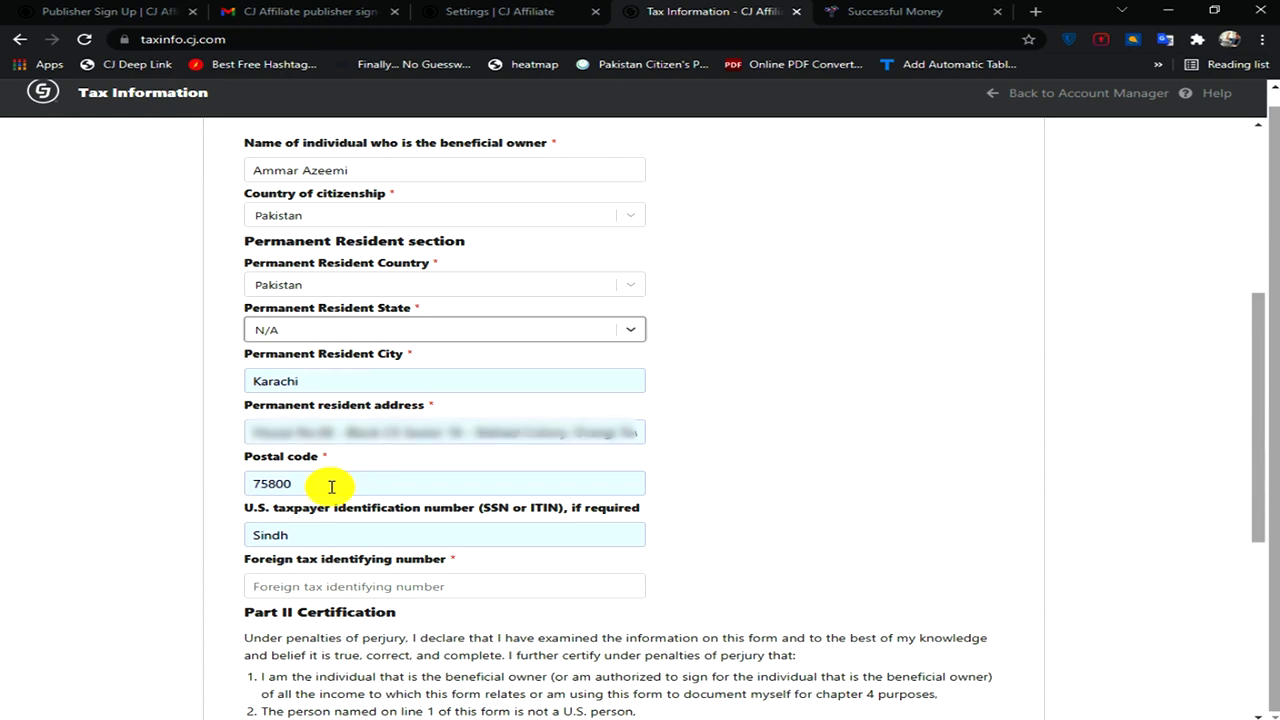
pyautogui.scroll(-2, 768, 391)
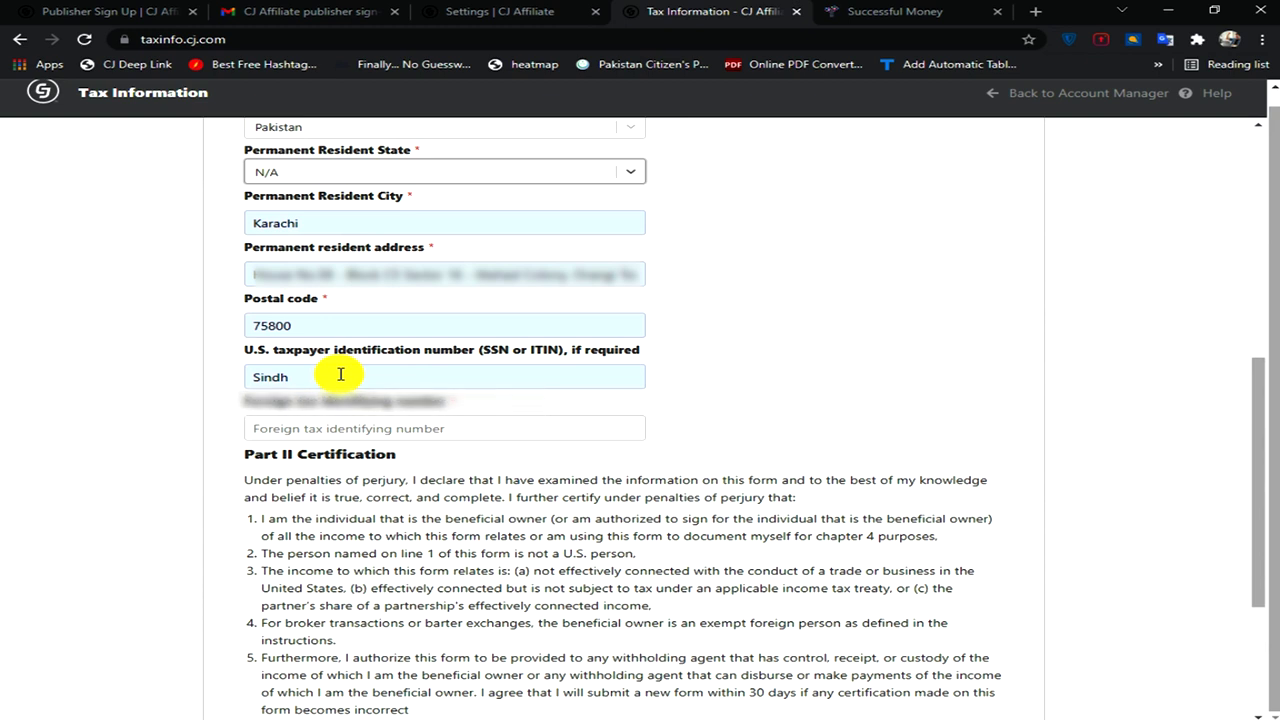
# - Enter the foreign tax identifying number and the owner's typed signature
pyautogui.click(324, 424)
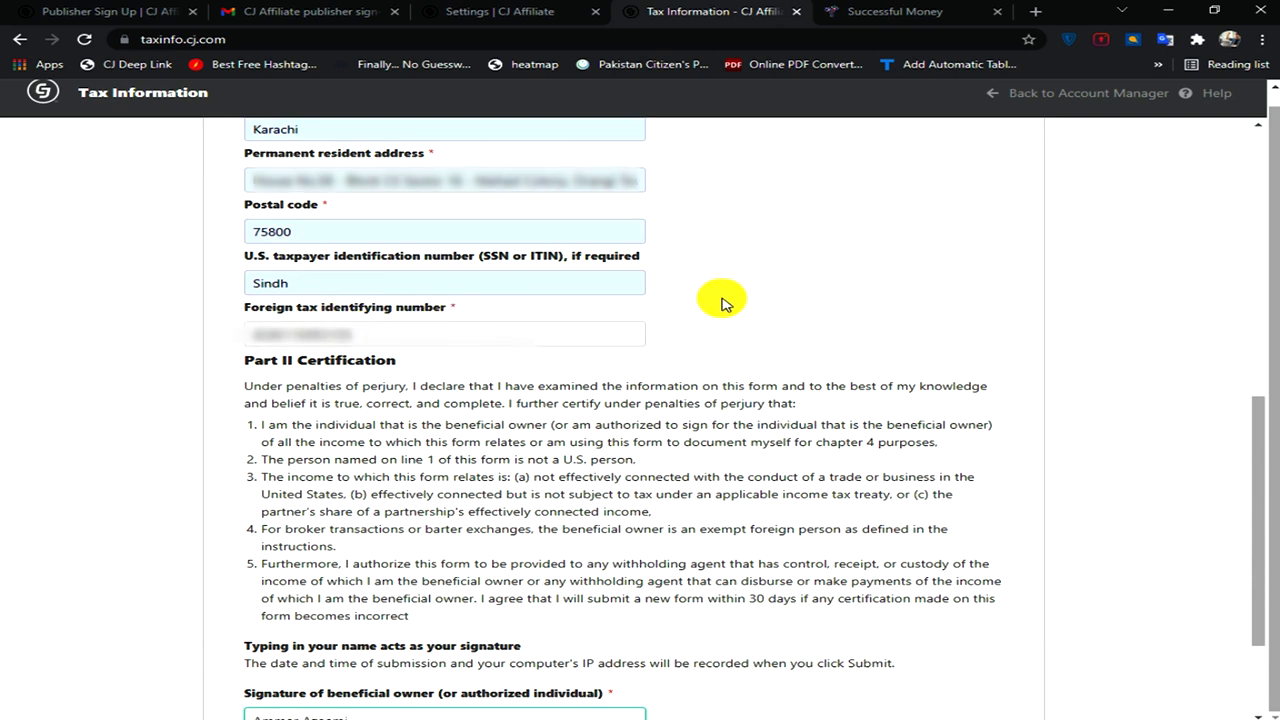
pyautogui.scroll(-2, 724, 302)
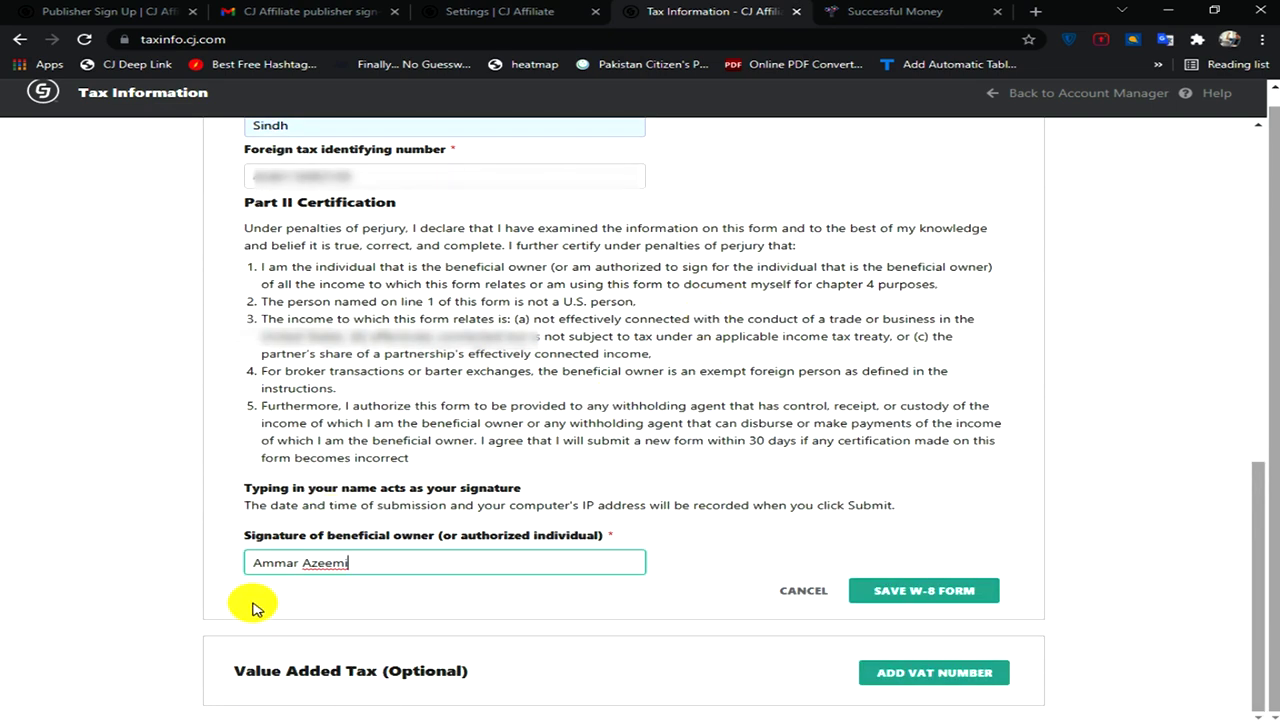
pyautogui.doubleClick(329, 564)
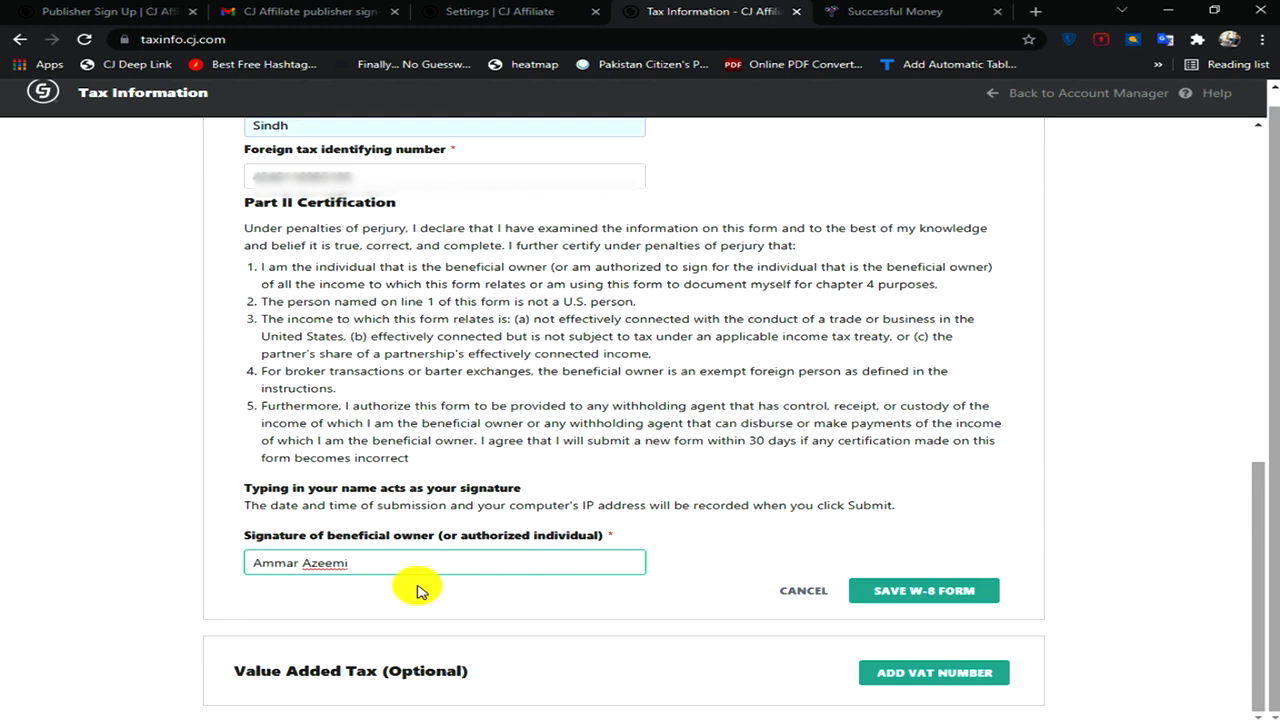
# - Try saving the W-8BEN form, then clear the invalid SSN/ITIN entry
pyautogui.click(917, 588)
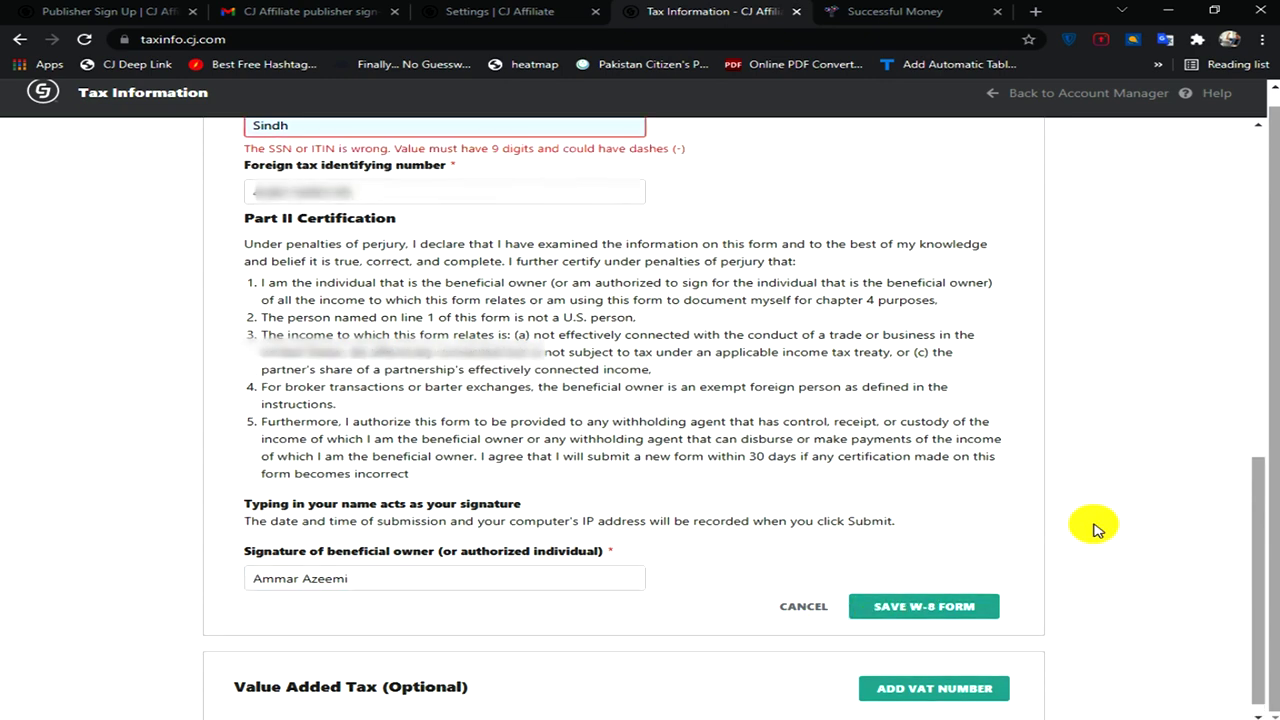
pyautogui.scroll(2, 1098, 525)
pyautogui.click(329, 270)
pyautogui.hotkey('ctrl', 'a')
pyautogui.press('BackSpace')
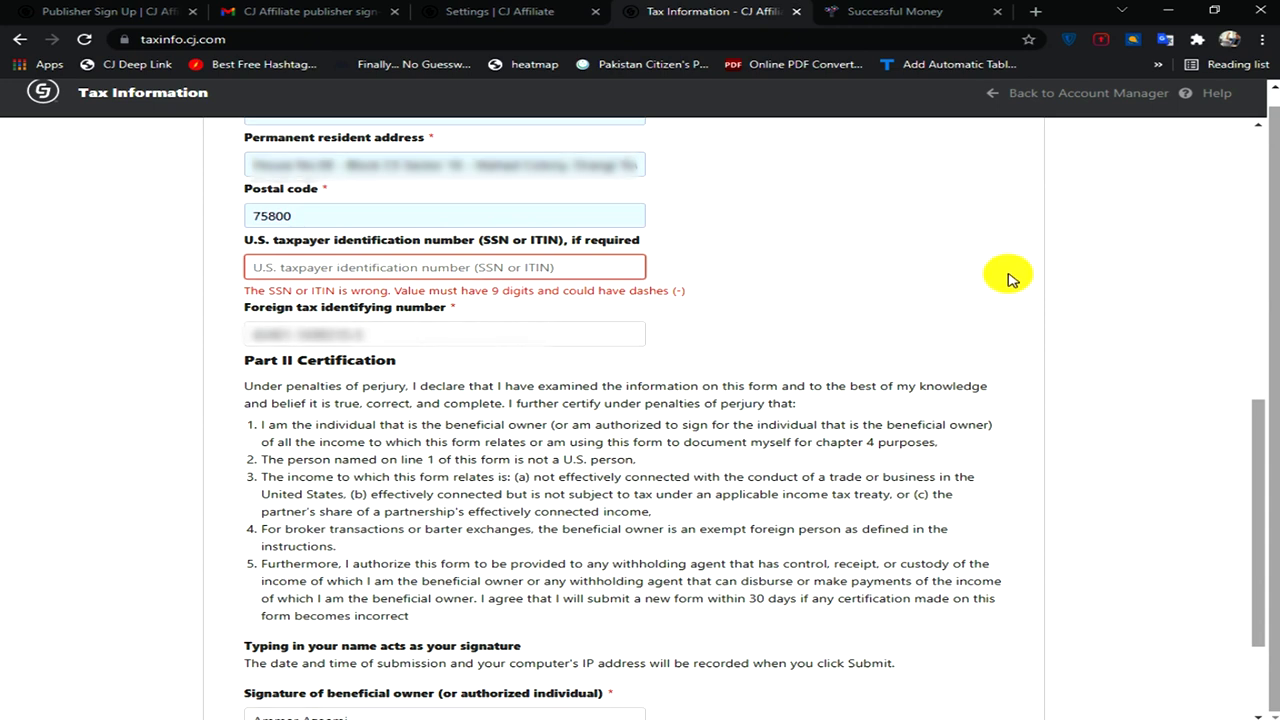
# - Save the corrected W-8BEN form and go back to the Account Manager
pyautogui.scroll(-2, 1008, 275)
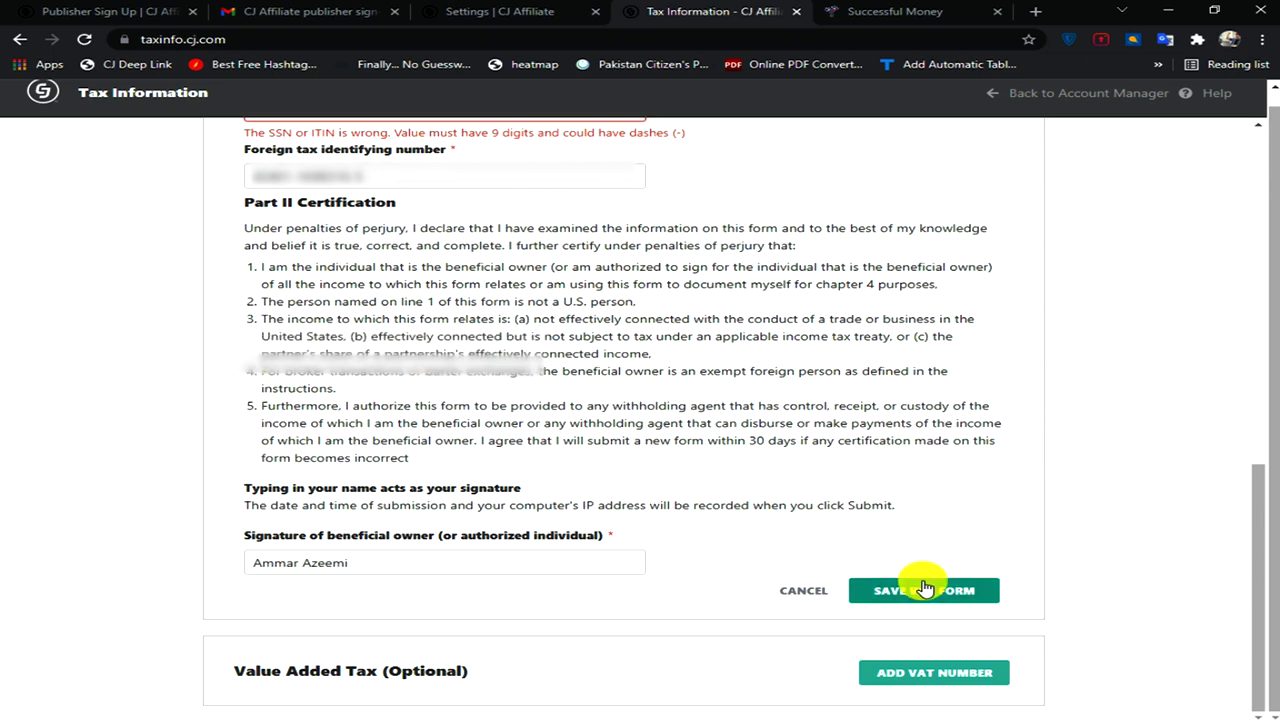
pyautogui.click(903, 586)
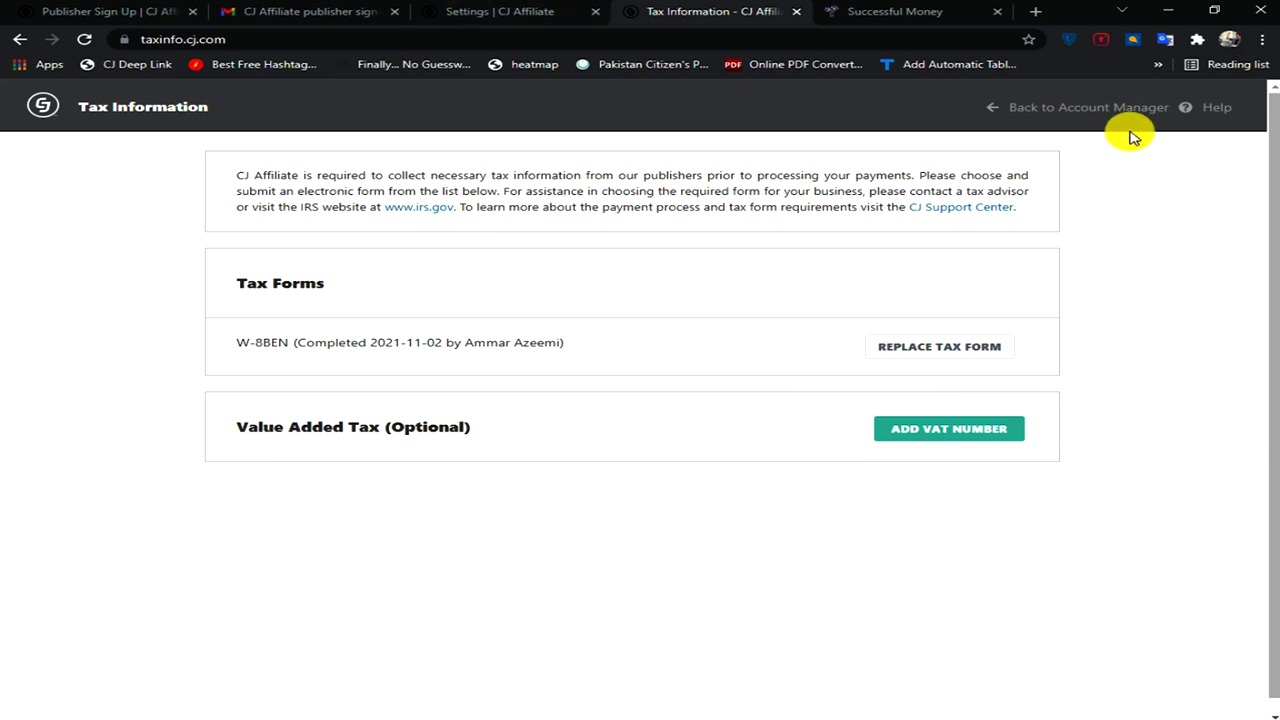
pyautogui.click(1066, 108)
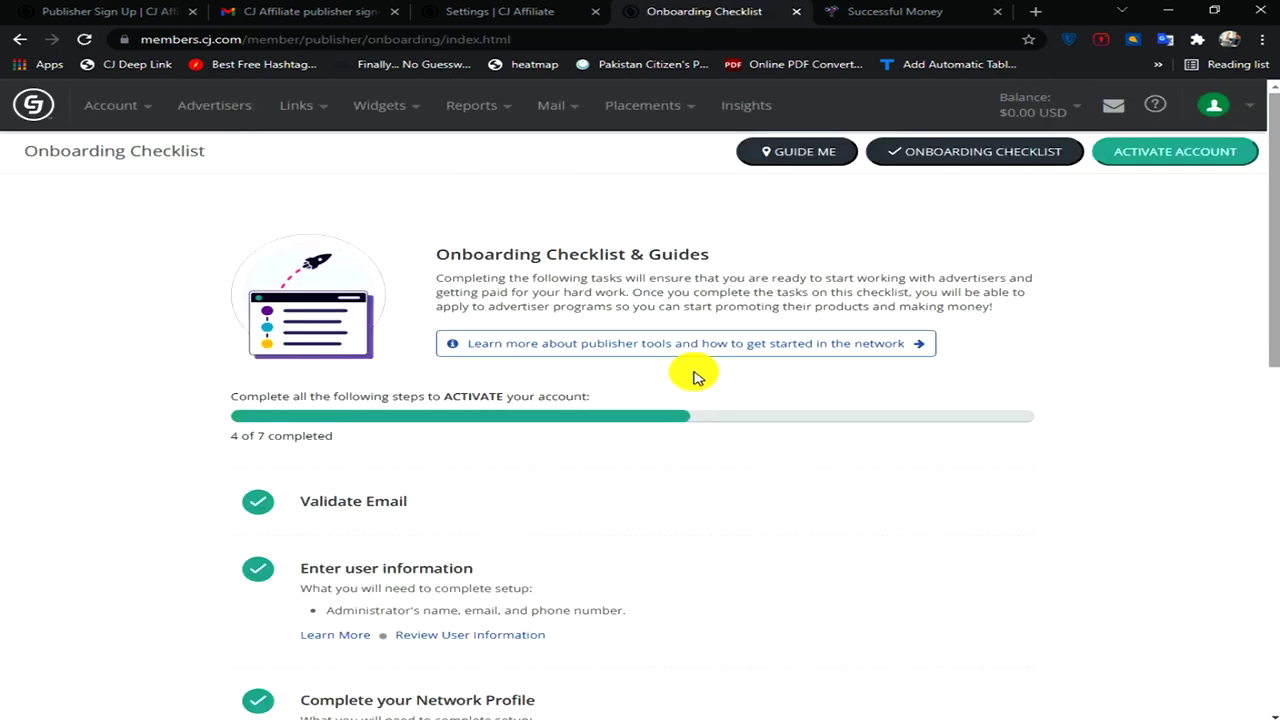
# - Scroll down the Onboarding Checklist toward the company details and tax forms item
pyautogui.scroll(-2, 749, 349)
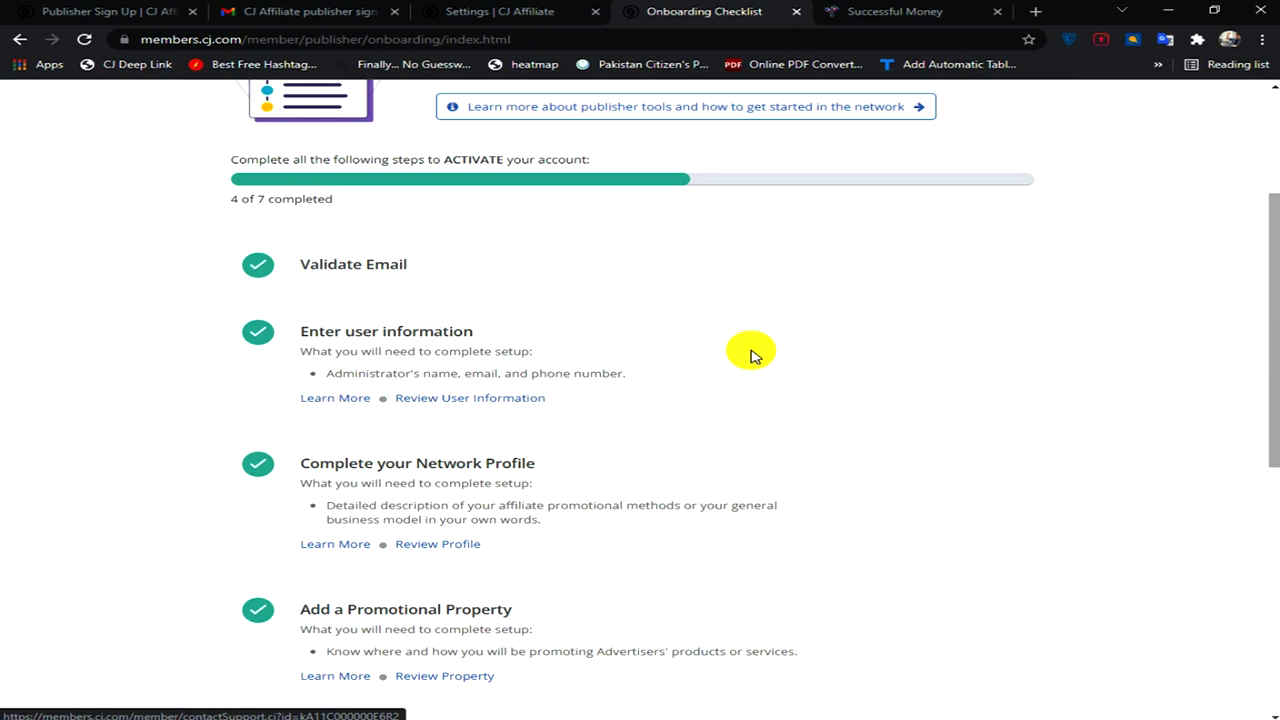
pyautogui.scroll(-2, 753, 355)
pyautogui.scroll(-2, 753, 355)
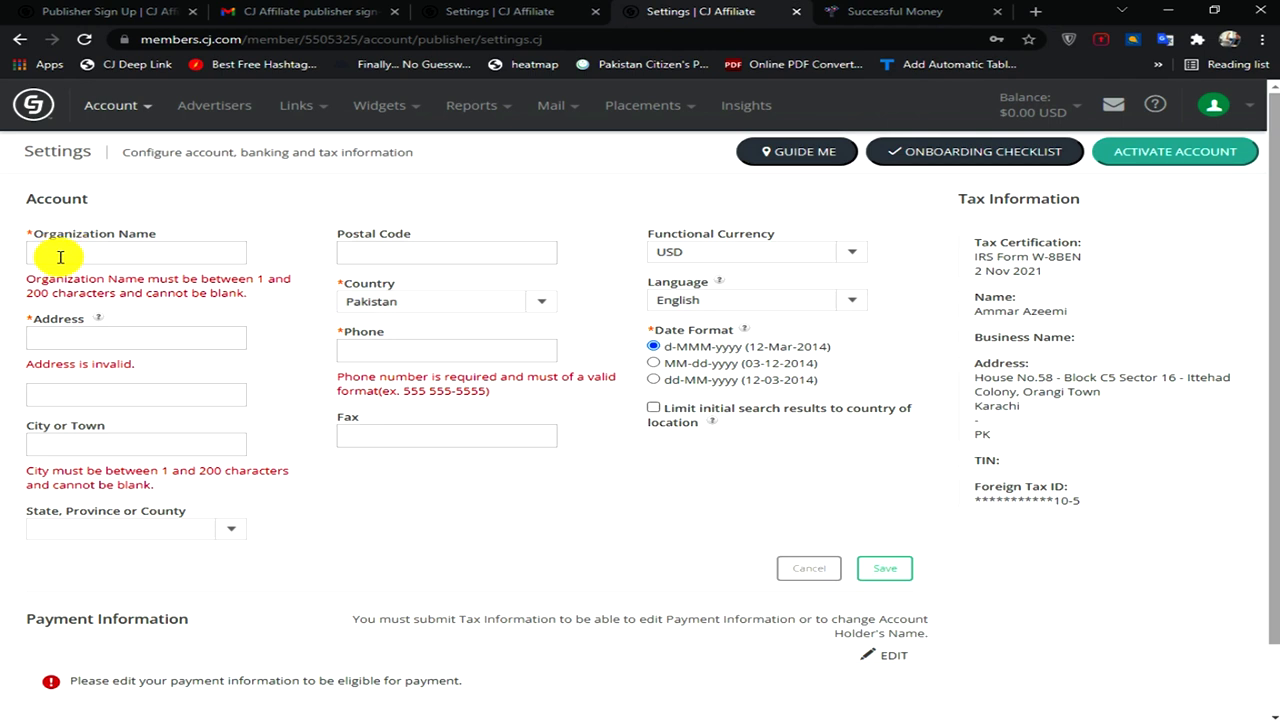
# - Set the Organization Name to successfullmoney using the blog's copied address
pyautogui.click(60, 257)
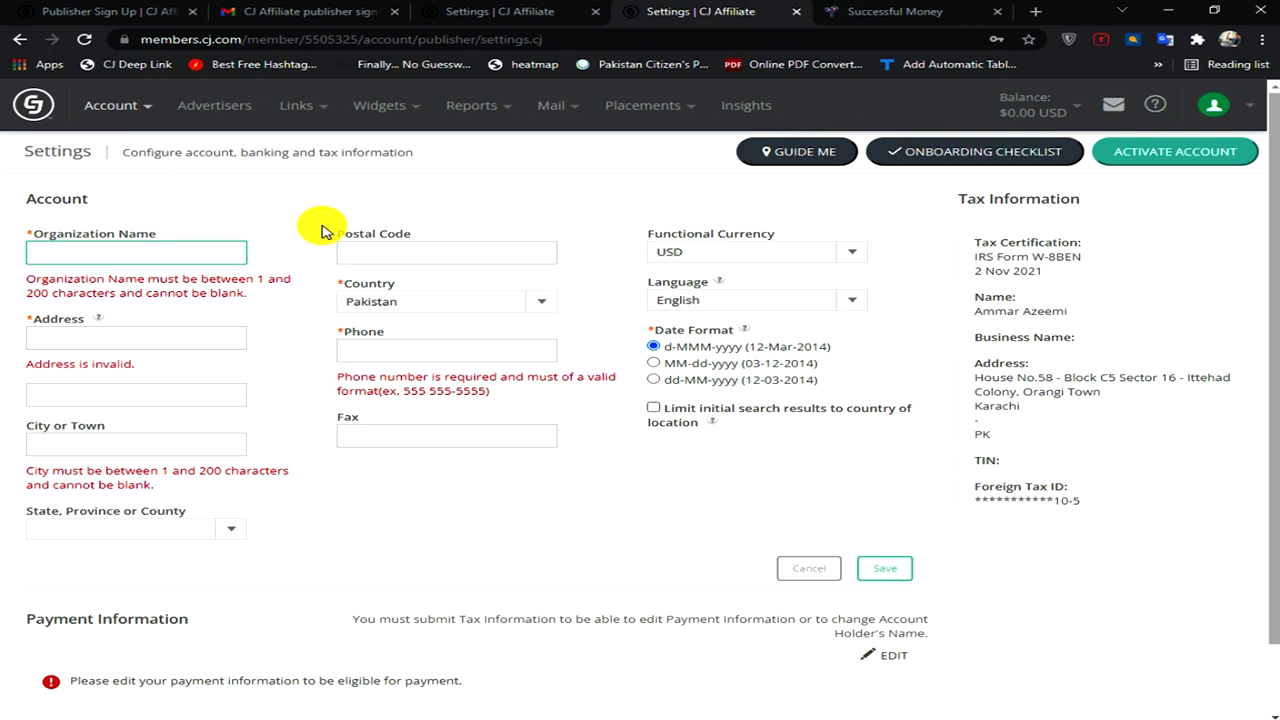
pyautogui.click(840, 11)
pyautogui.click(412, 38)
pyautogui.hotkey('ctrl', 'c')
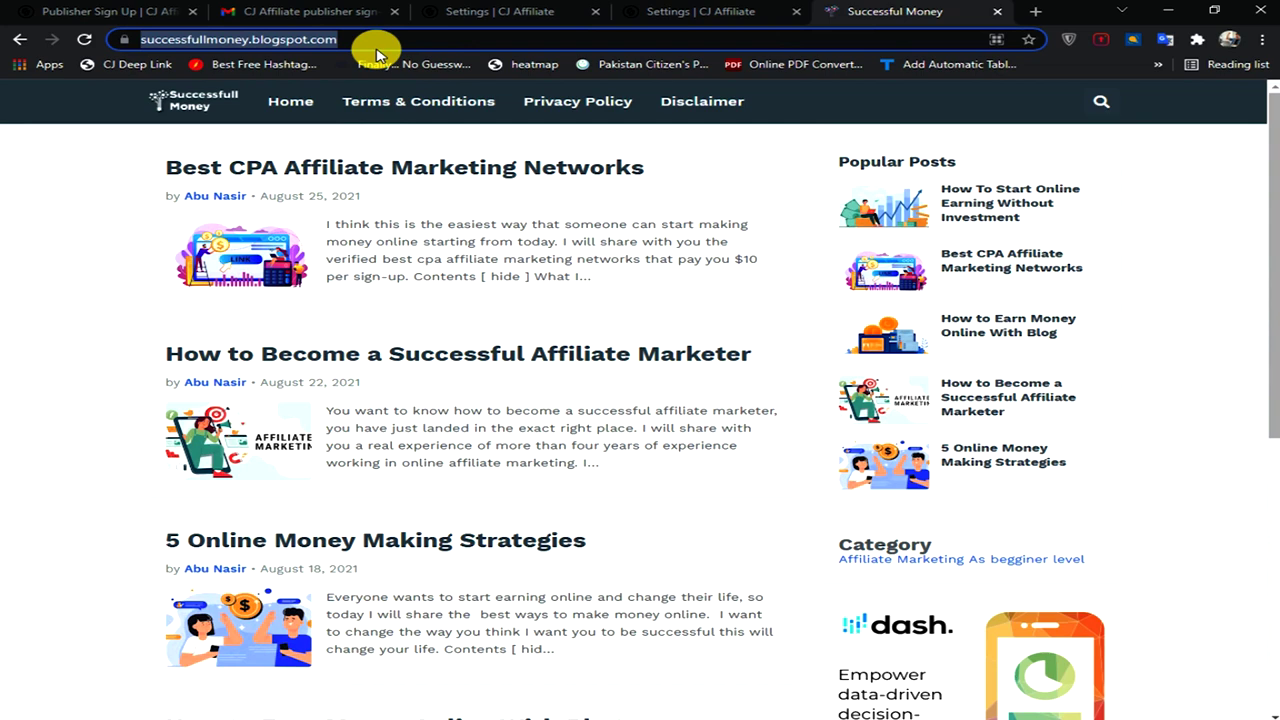
pyautogui.hotkey('ctrl', 'shift', 'Tab')
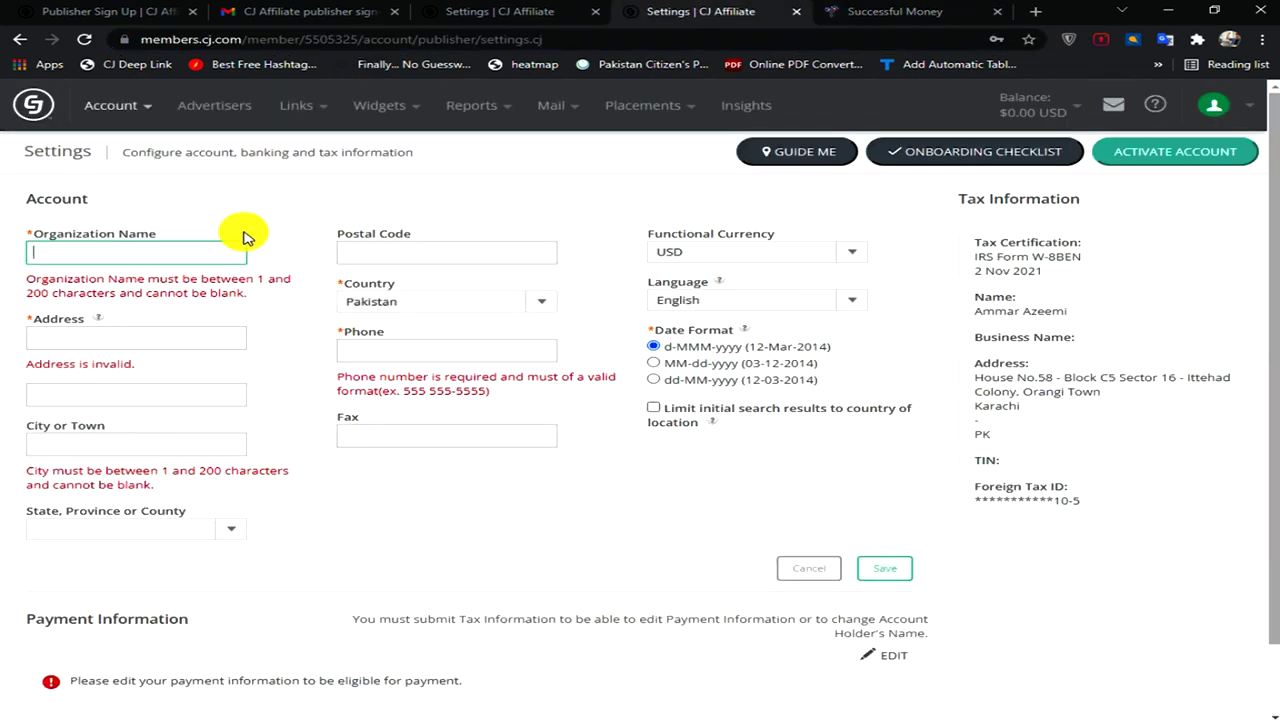
pyautogui.hotkey('ctrl', 'v')
pyautogui.hotkey('ctrl', 'z')
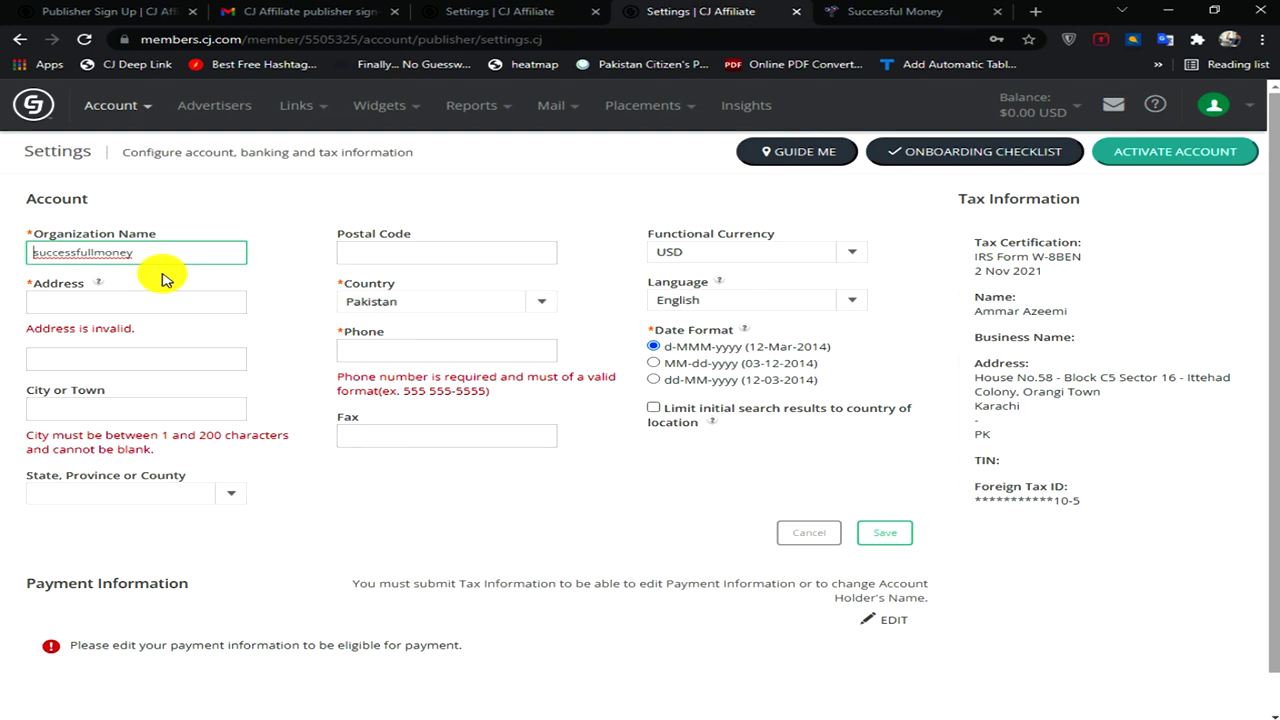
# - Autofill the saved address, postal code, city and phone, and choose Sind as province
pyautogui.click(65, 302)
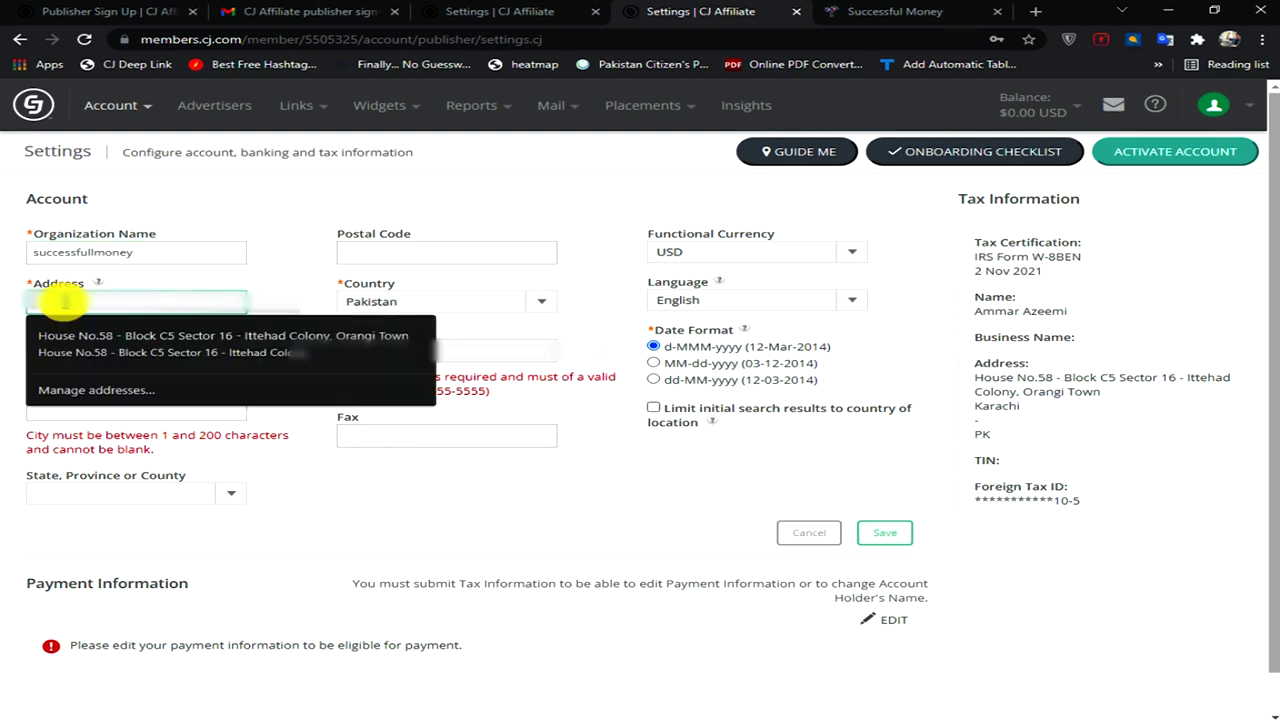
pyautogui.click(120, 331)
pyautogui.click(371, 251)
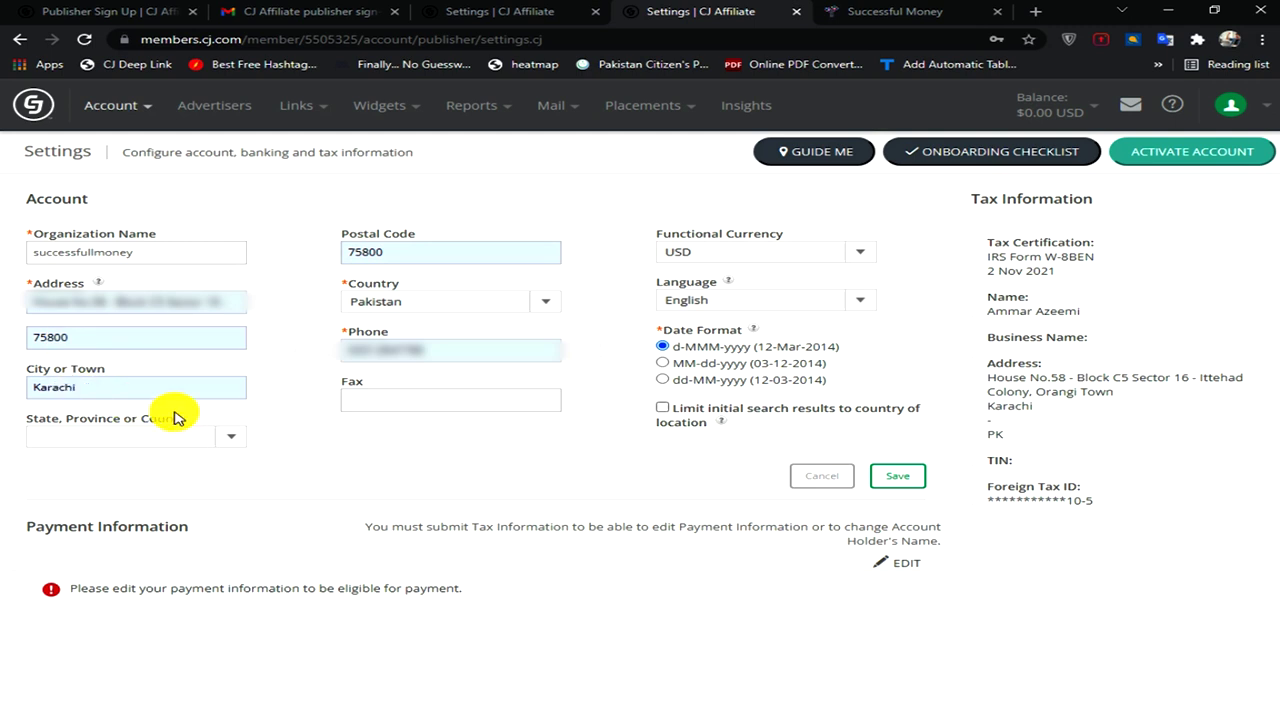
pyautogui.click(226, 445)
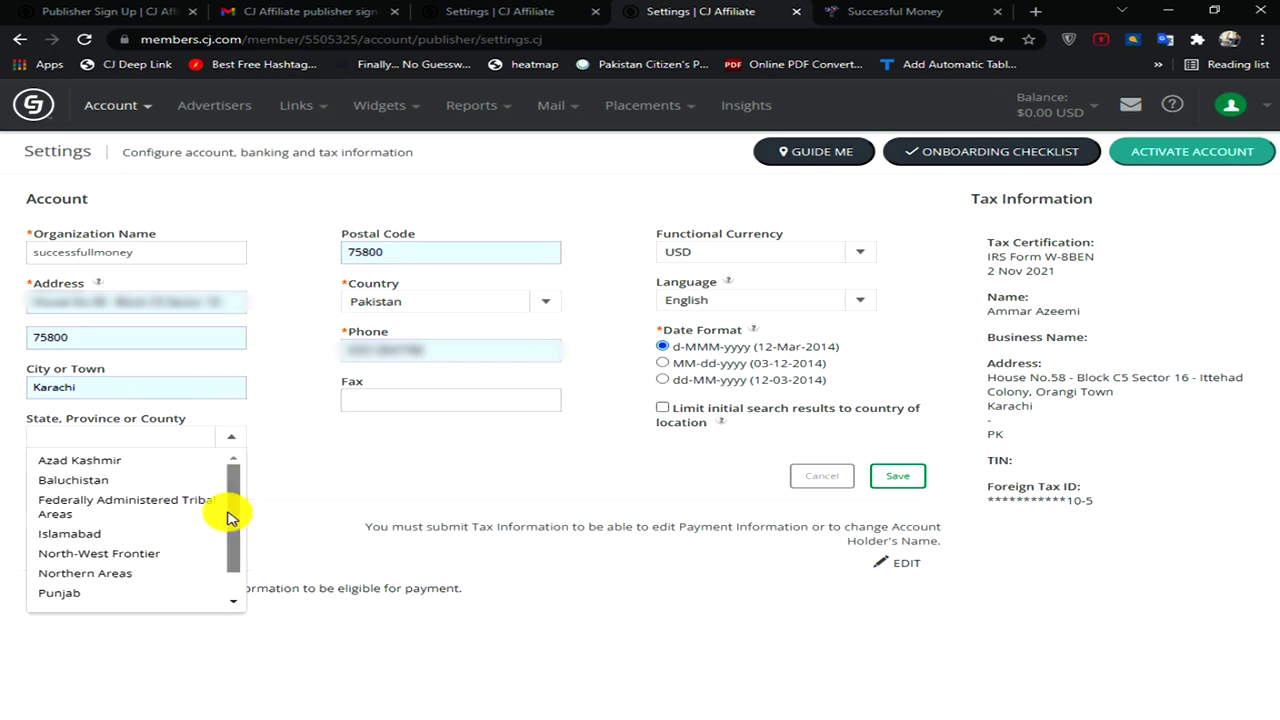
pyautogui.moveTo(228, 515); pyautogui.dragTo(235, 545)
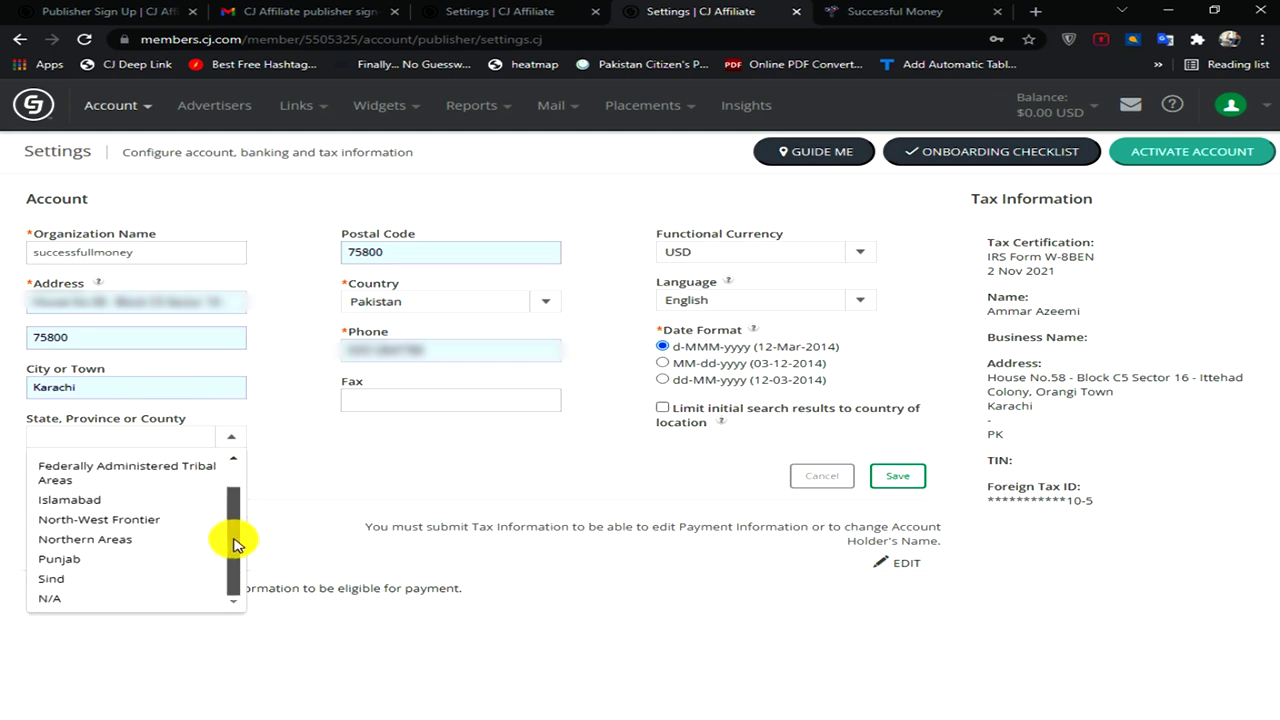
pyautogui.click(52, 579)
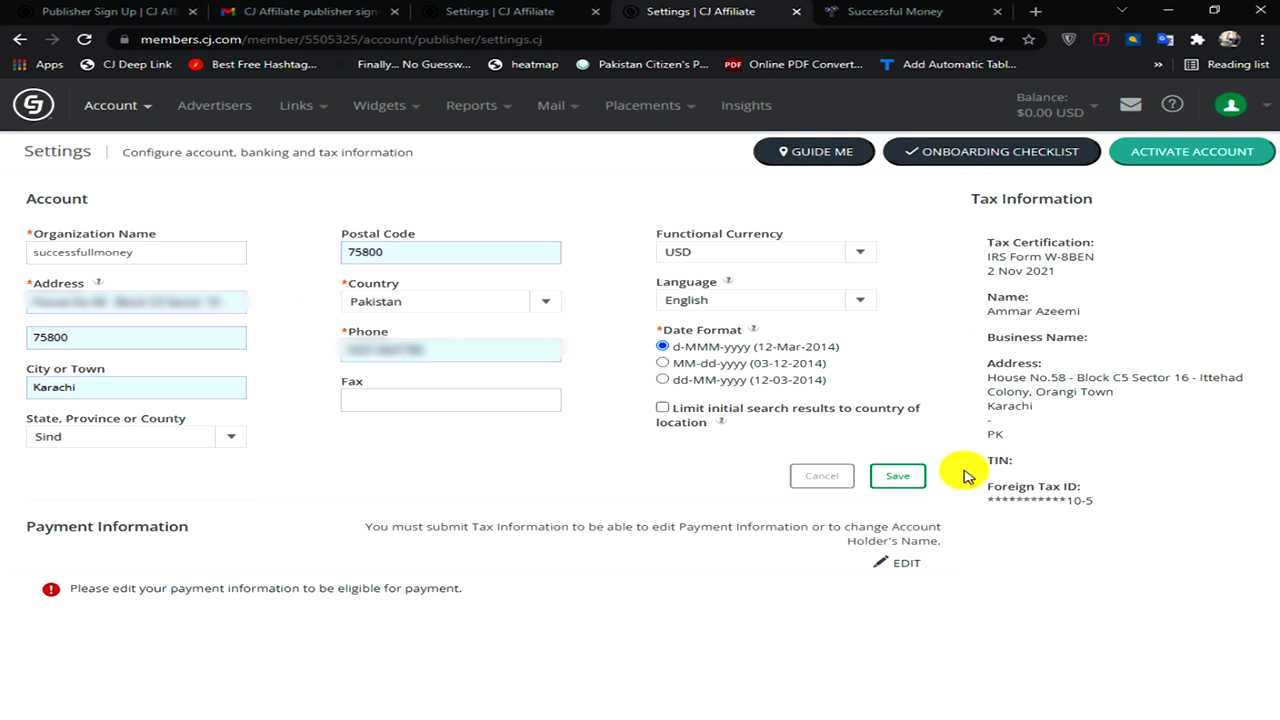
# - Save the account details, unlock Payment Information with the password, and go to Gmail
pyautogui.click(897, 478)
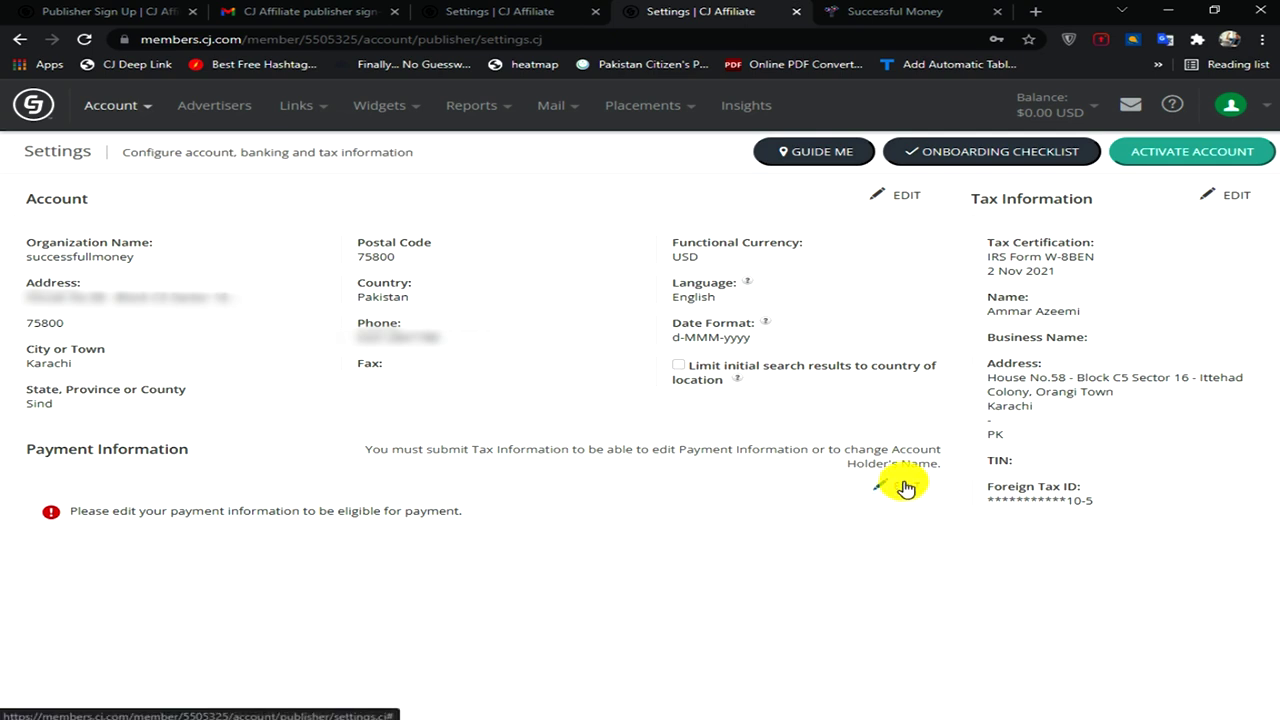
pyautogui.click(904, 487)
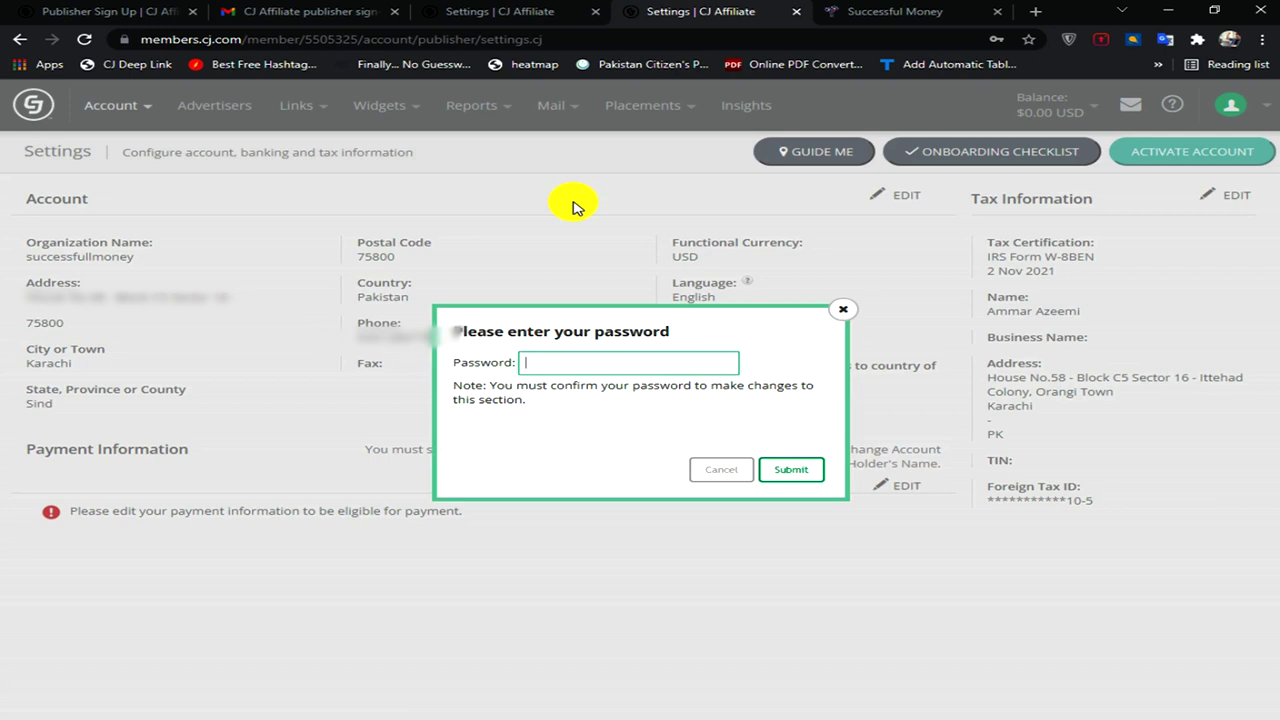
pyautogui.click(778, 473)
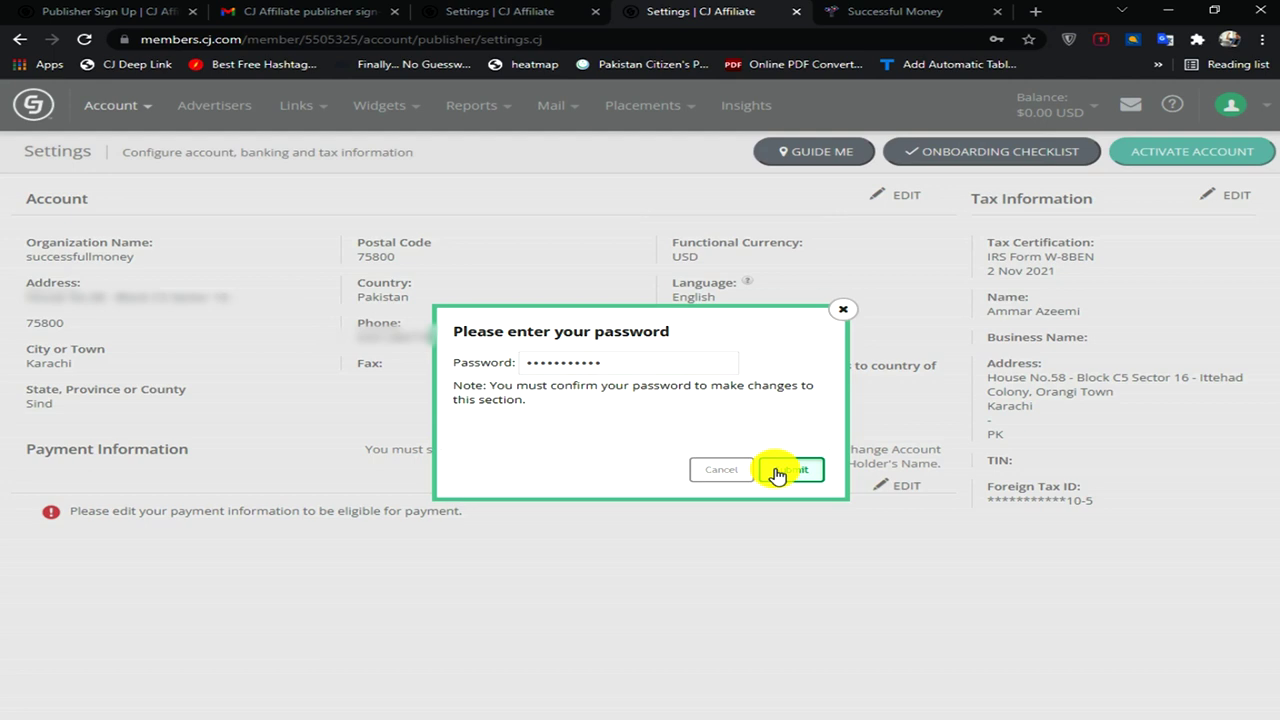
pyautogui.click(928, 300)
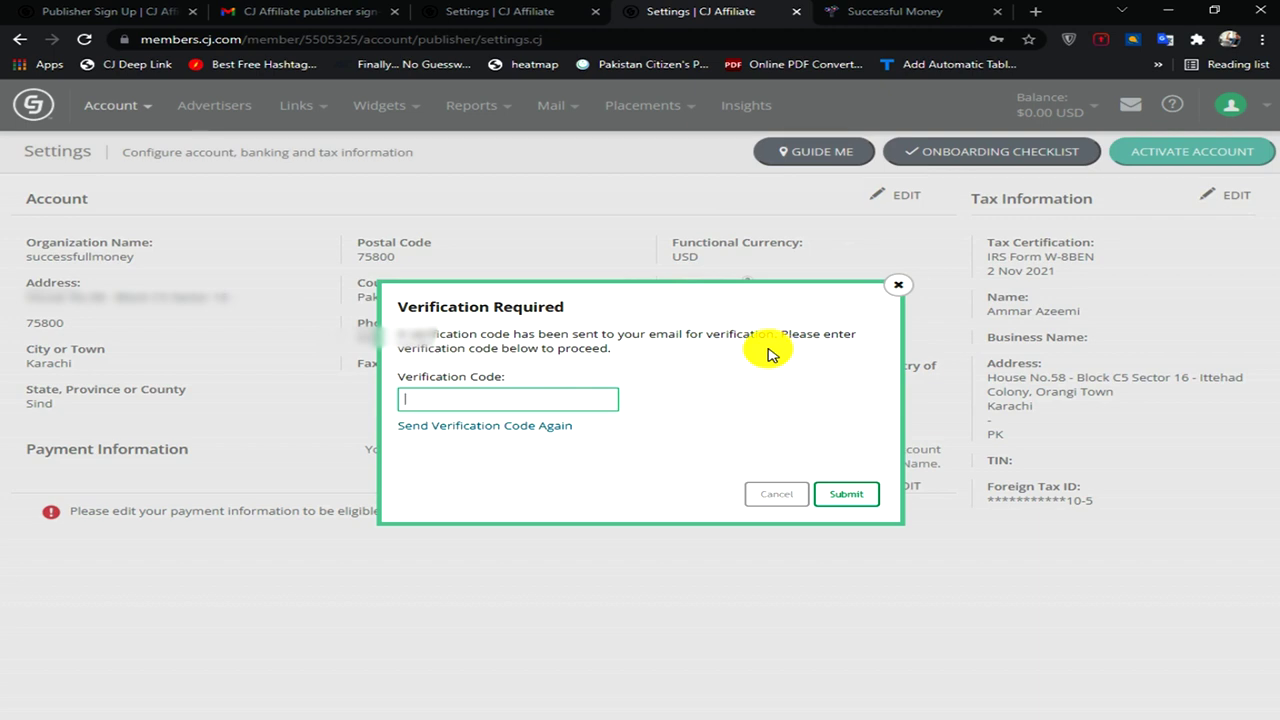
pyautogui.click(275, 11)
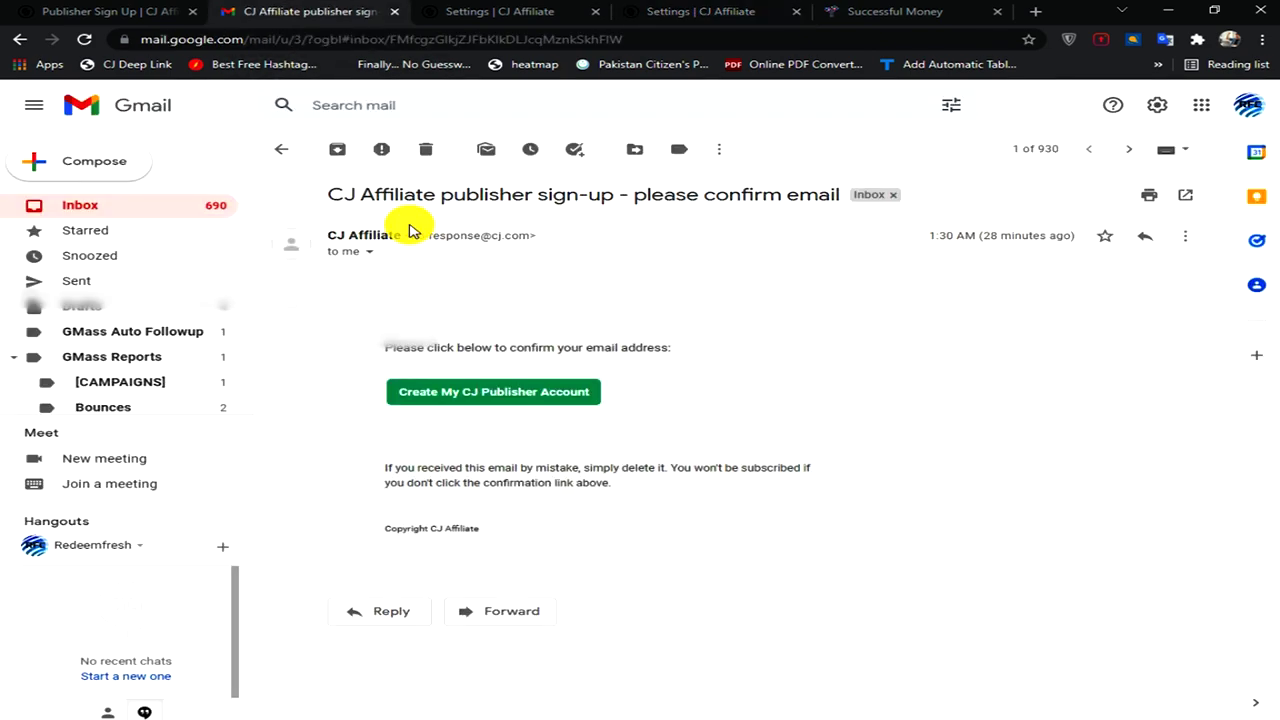
# - Select the code in CJ's One-Time Verification Code email, then return to CJ Settings
pyautogui.click(103, 206)
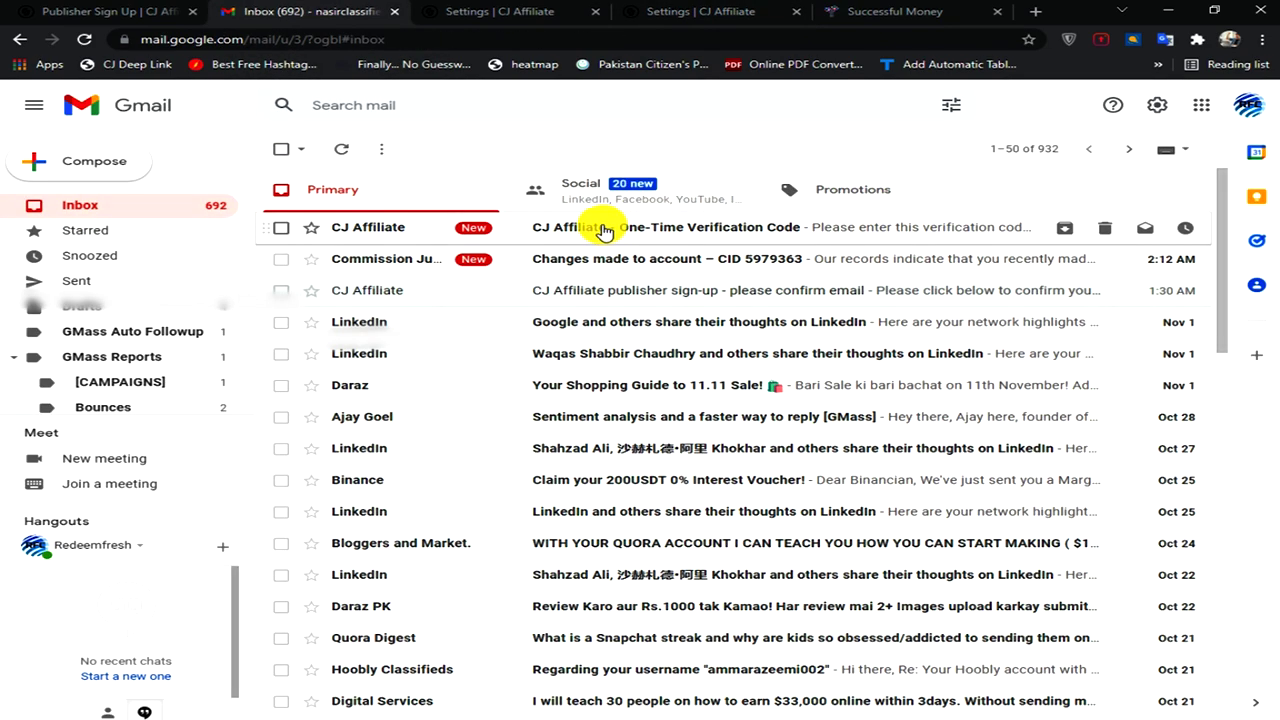
pyautogui.click(603, 230)
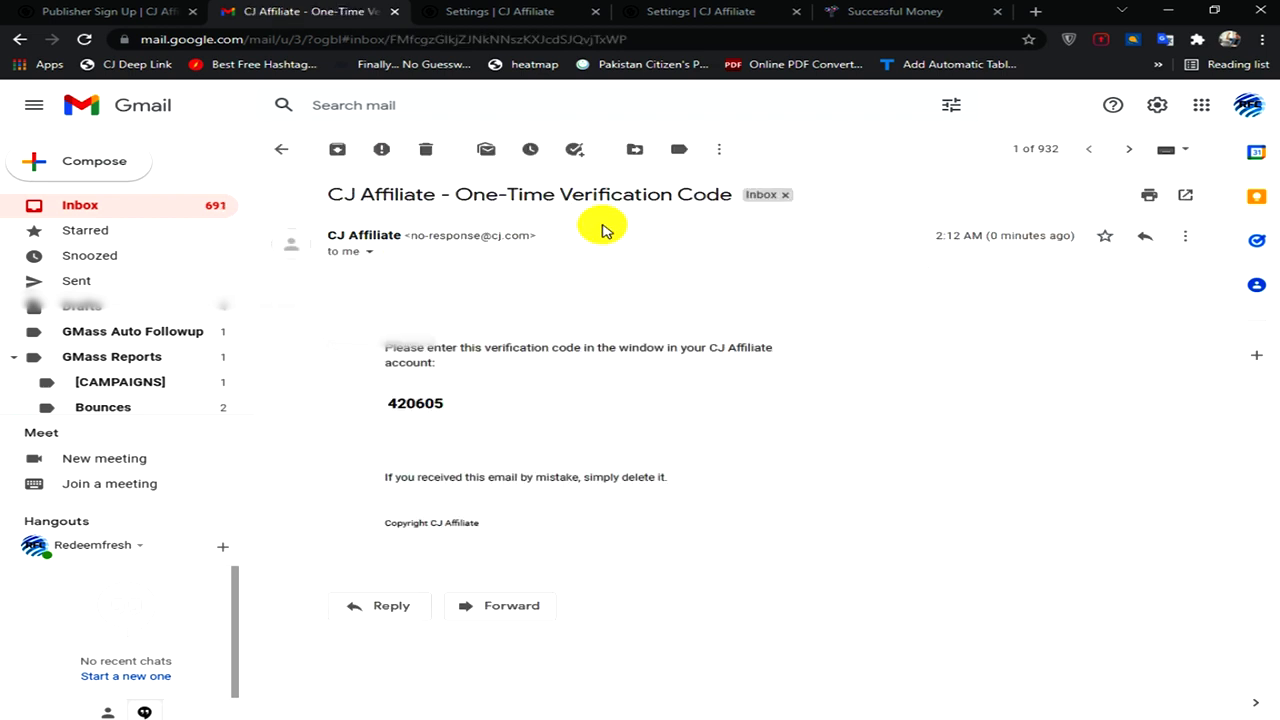
pyautogui.click(455, 405)
pyautogui.moveTo(448, 405); pyautogui.dragTo(380, 403)
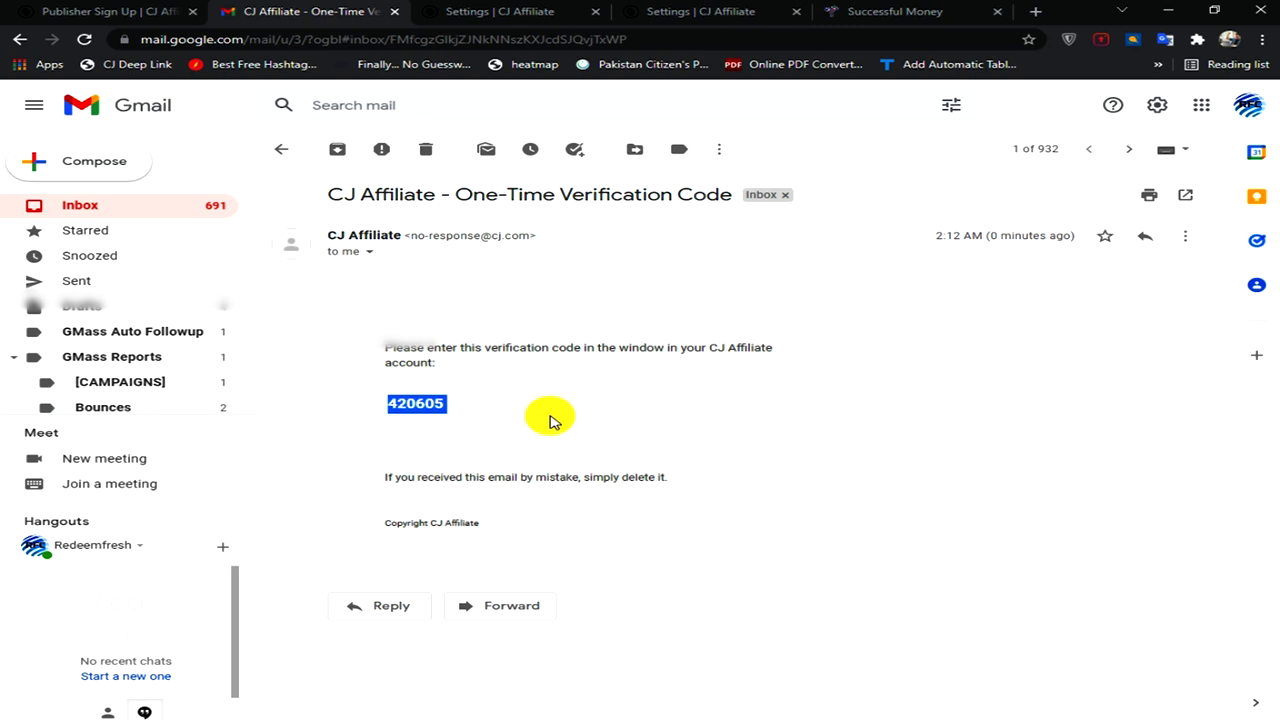
pyautogui.click(716, 13)
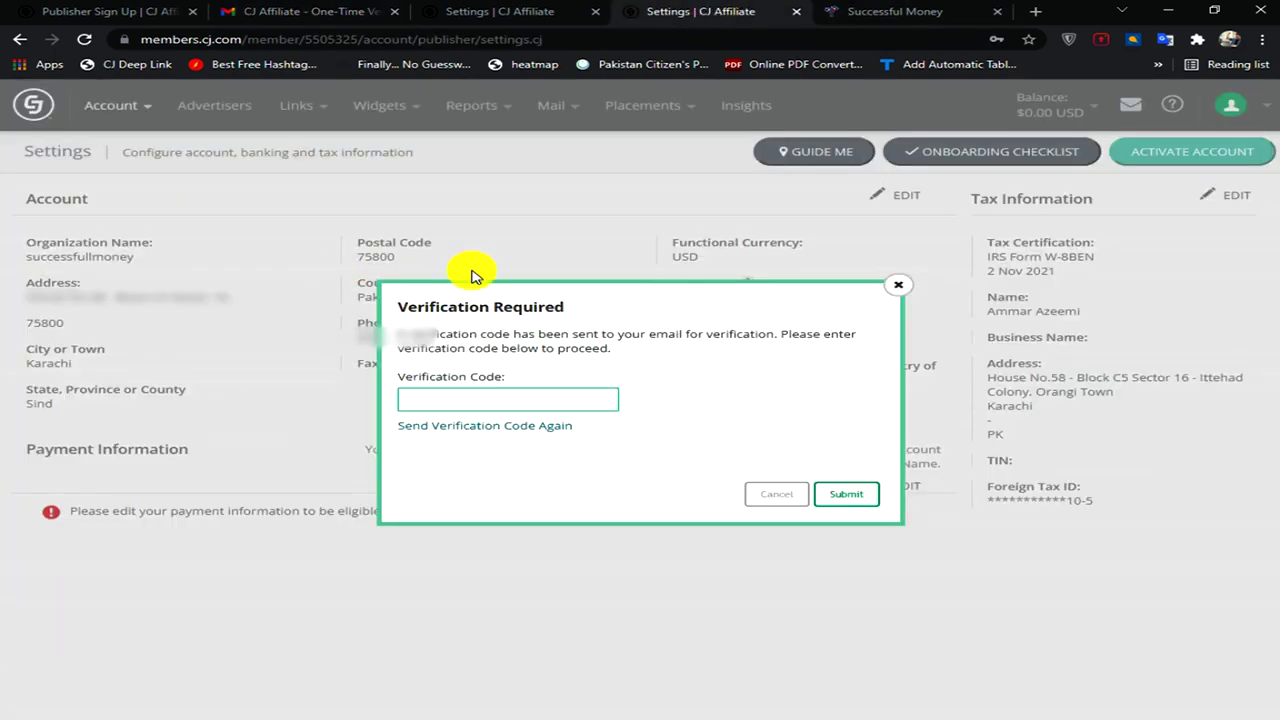
# - Submit the pasted verification code and set the Minimum Payment Amount to 50
pyautogui.hotkey('ctrl', 'v')
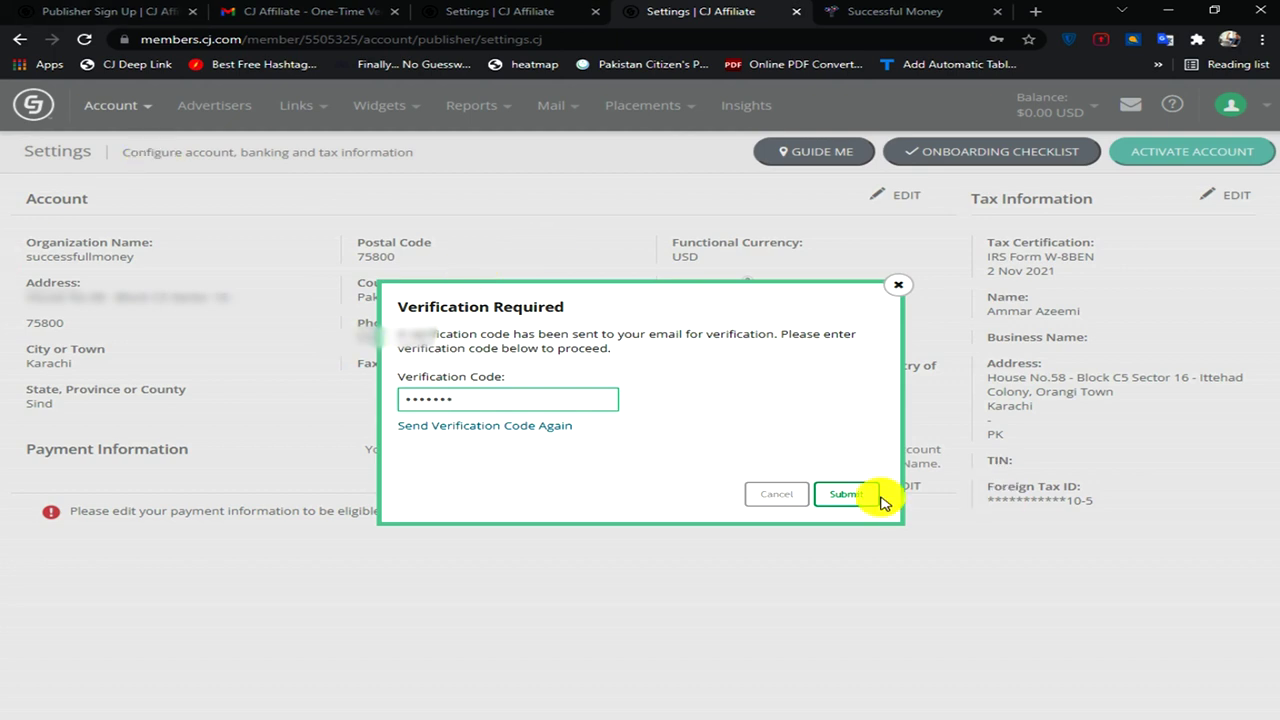
pyautogui.click(863, 495)
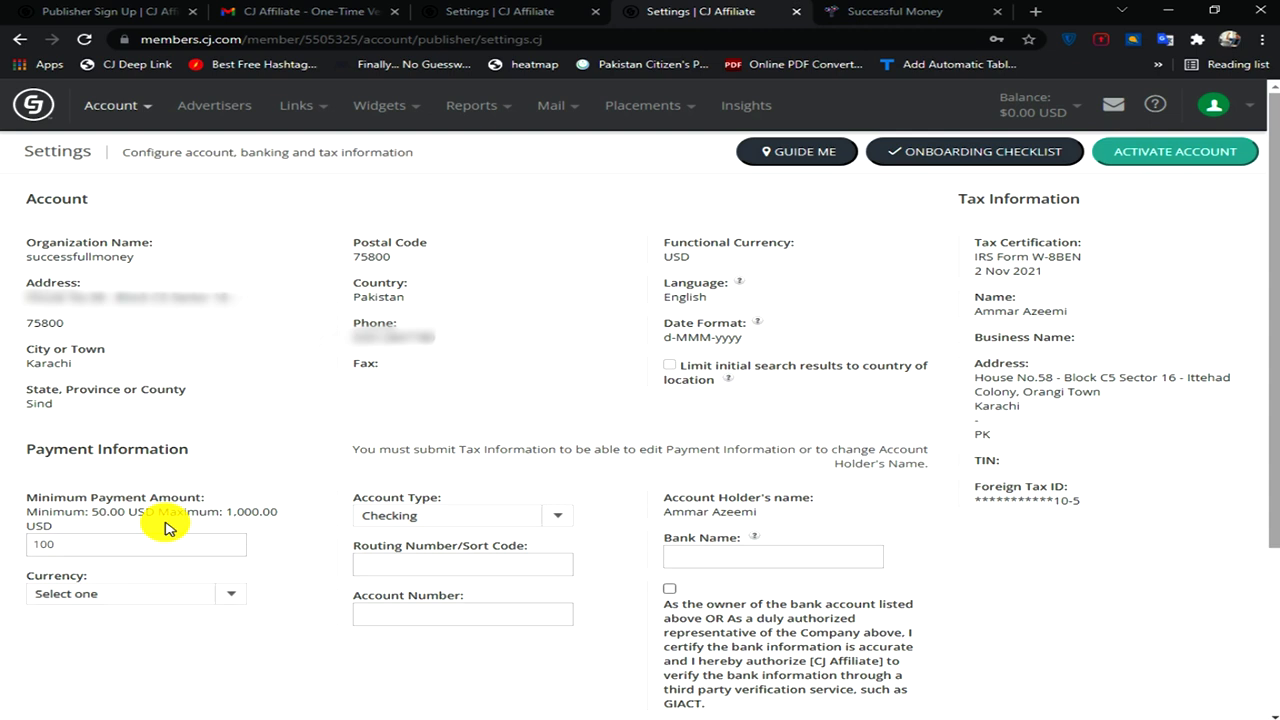
pyautogui.click(67, 543)
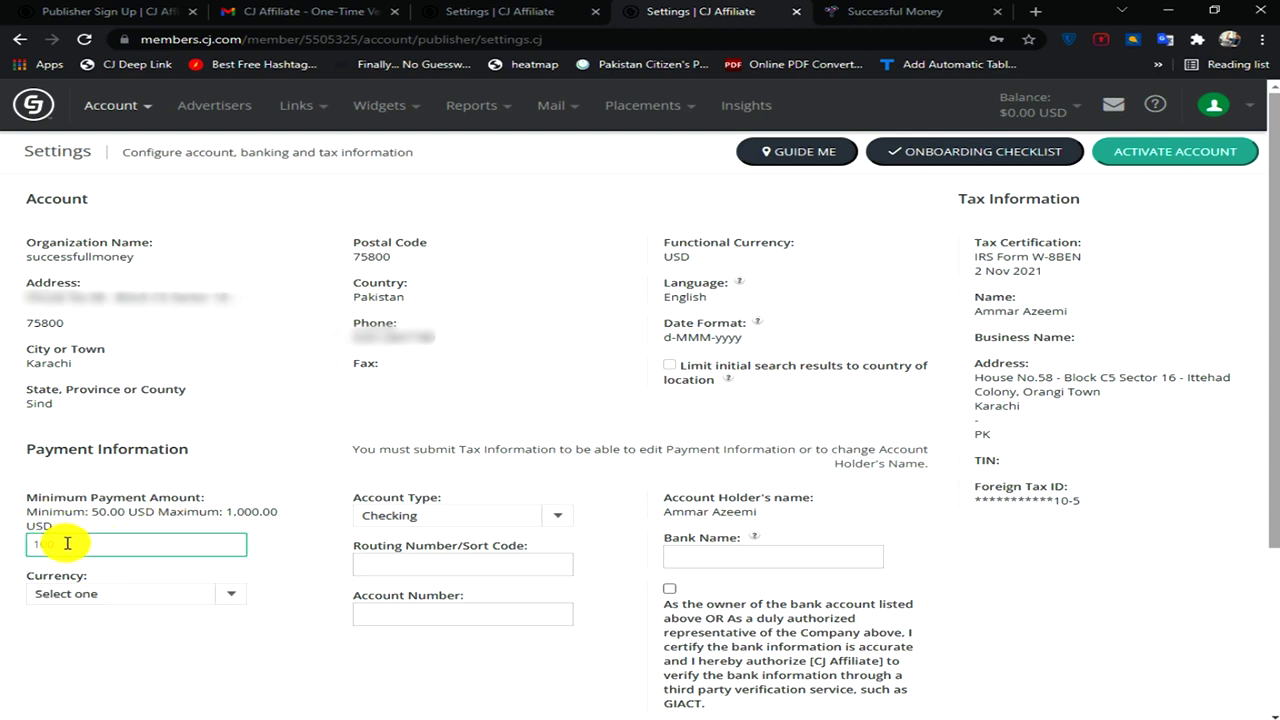
pyautogui.press('BackSpace')
pyautogui.press('BackSpace')
pyautogui.write('50')
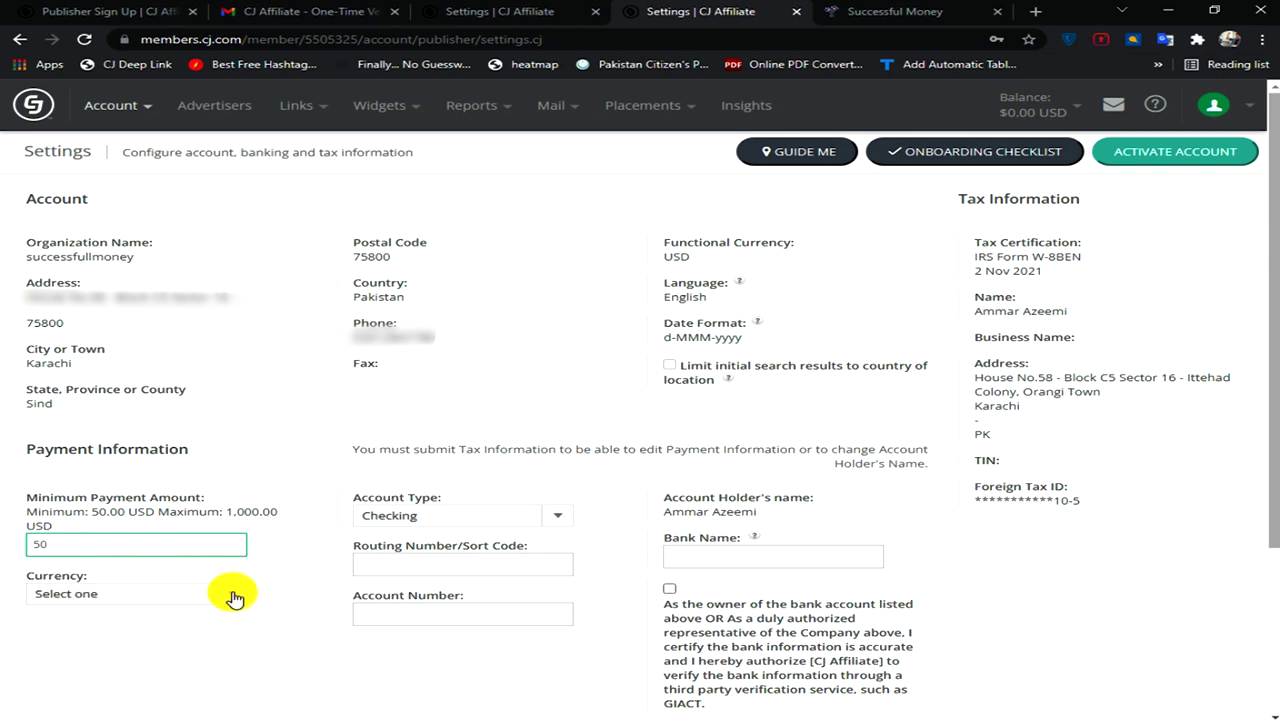
# - Set the currency to UNITED STATES (USD) and the account type to Savings
pyautogui.click(234, 596)
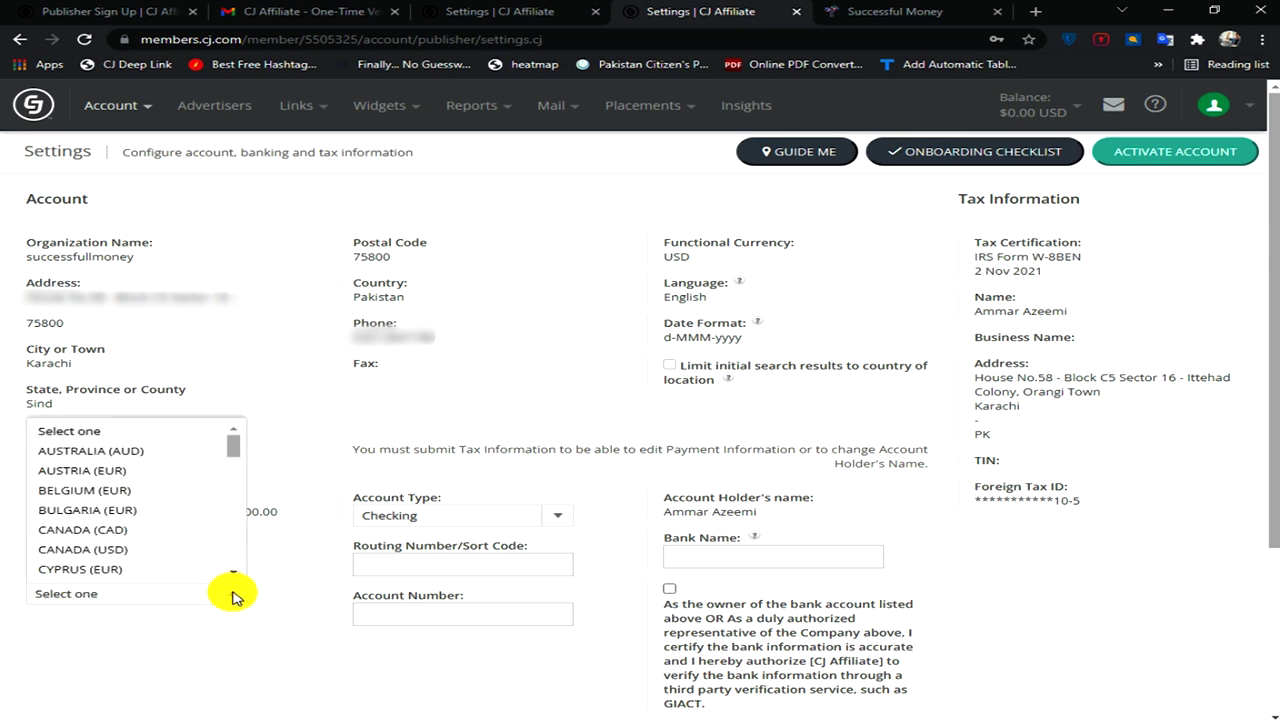
pyautogui.moveTo(236, 450); pyautogui.dragTo(240, 560)
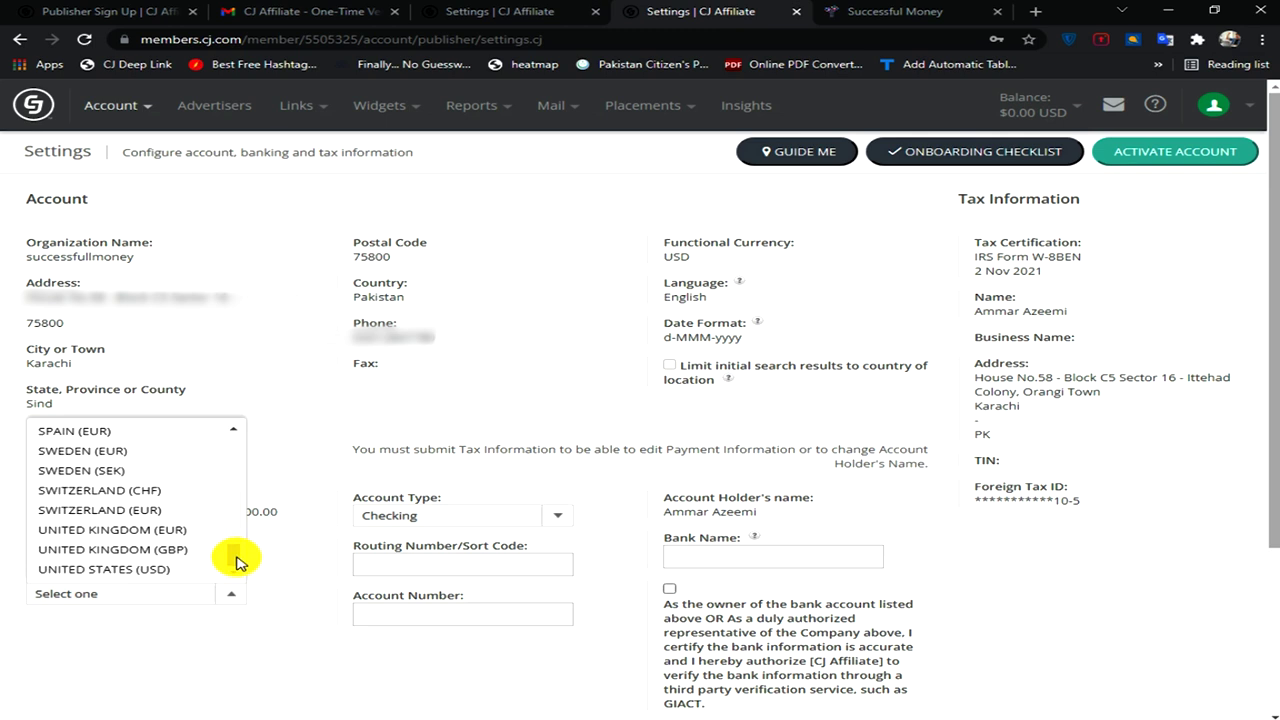
pyautogui.click(107, 570)
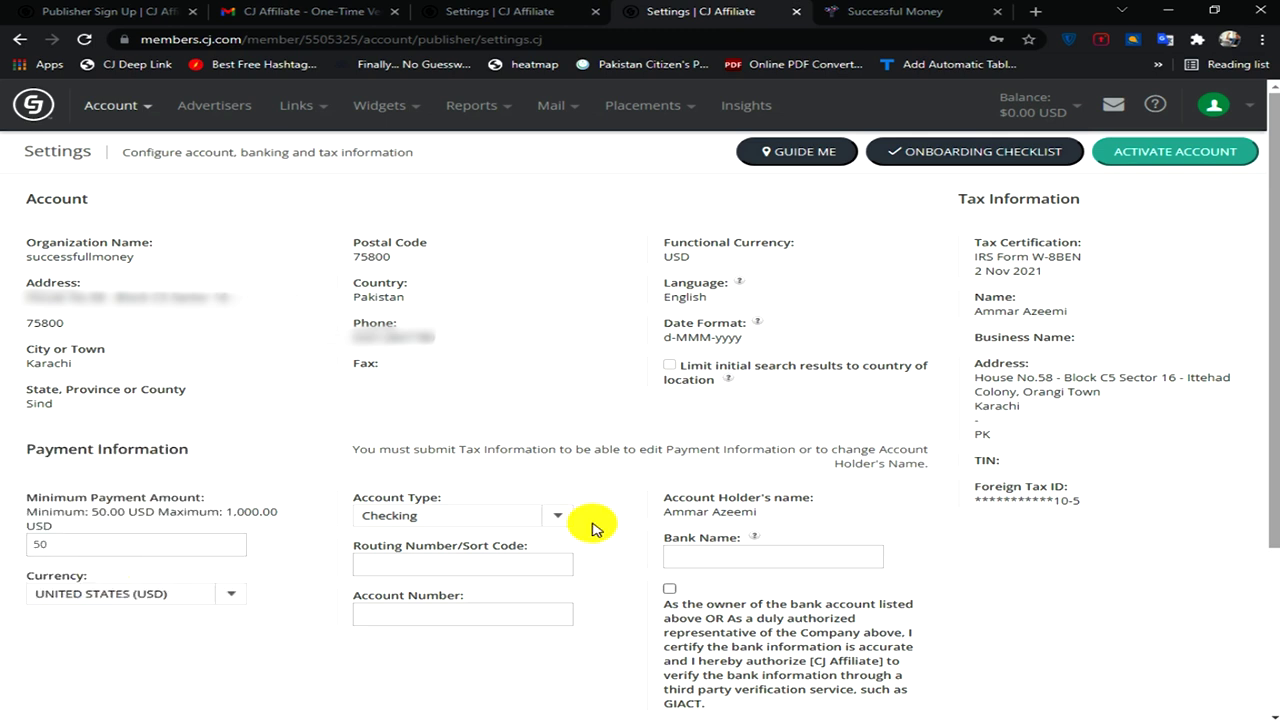
pyautogui.click(556, 517)
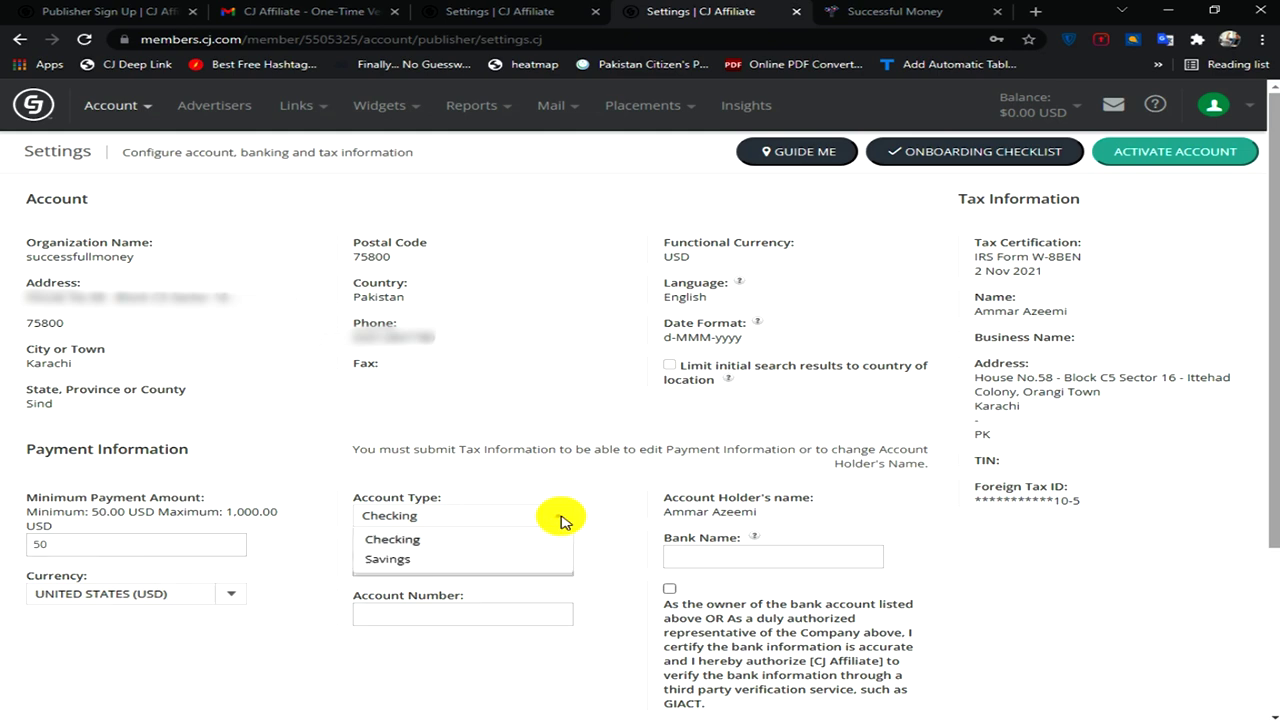
pyautogui.click(470, 569)
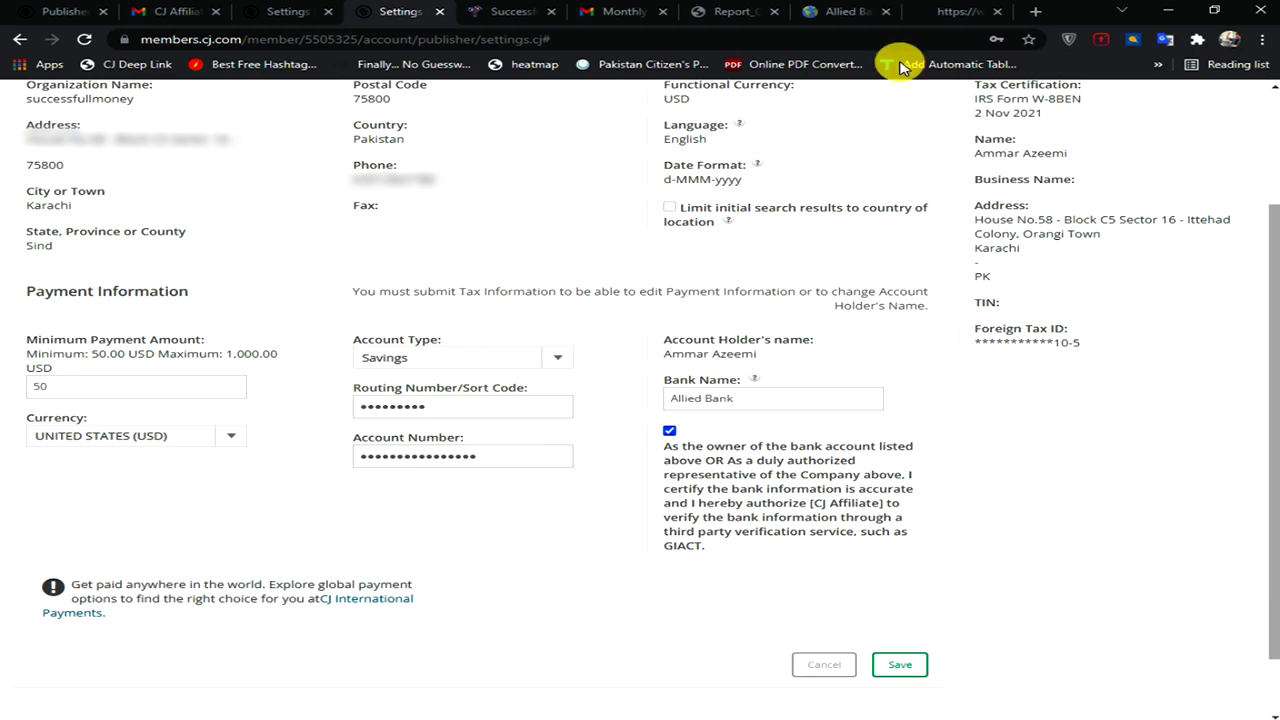
# - Check Allied Bank's routing number on ccbank.us, then return to the CJ payment settings
pyautogui.click(845, 12)
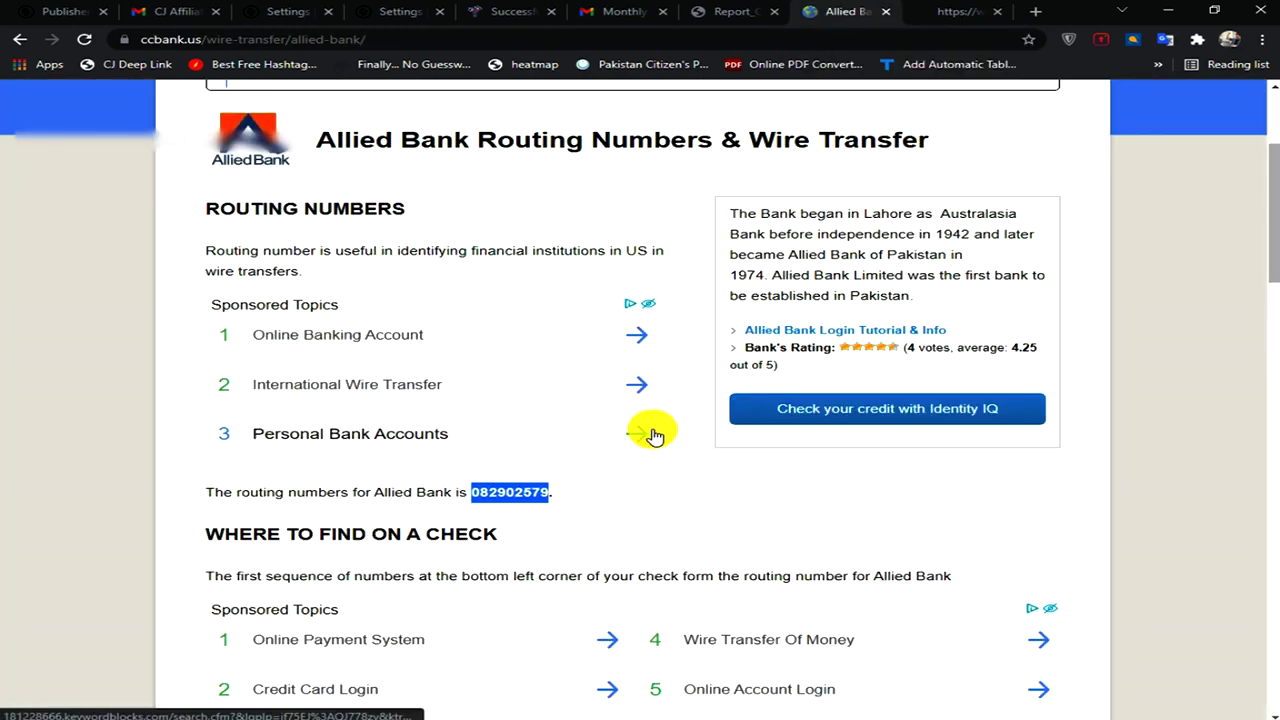
pyautogui.click(20, 40)
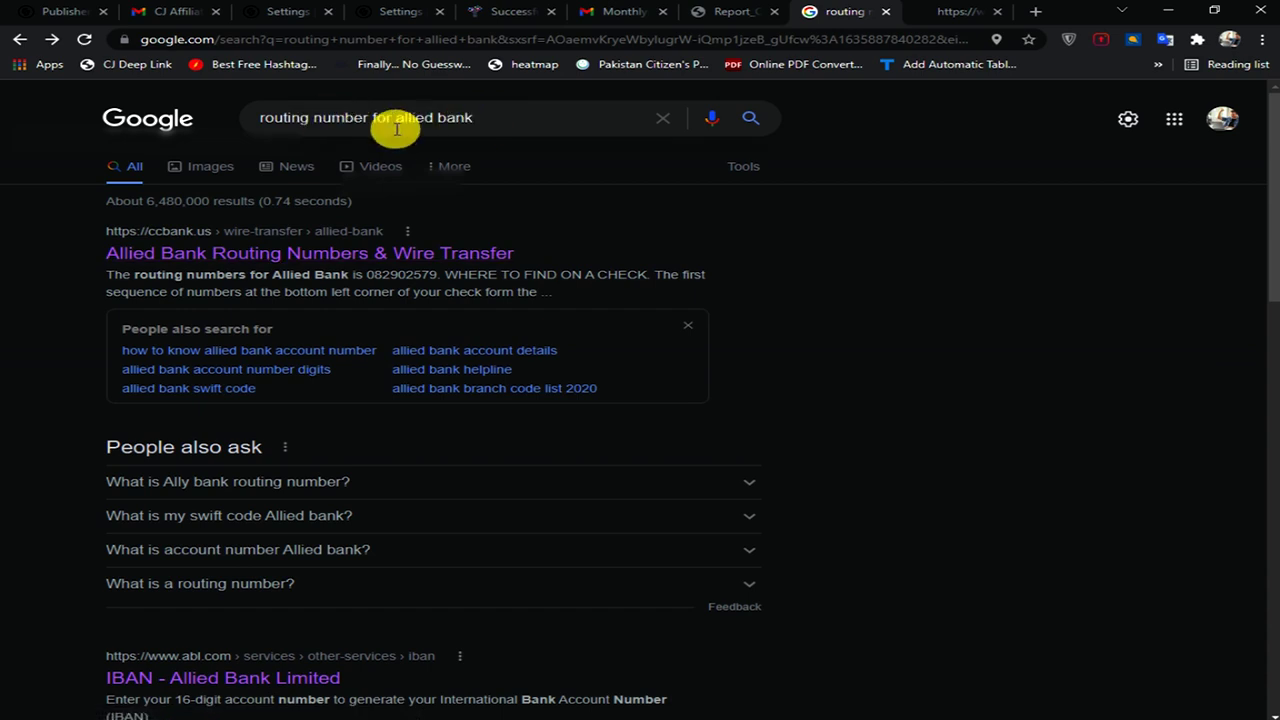
pyautogui.click(225, 250)
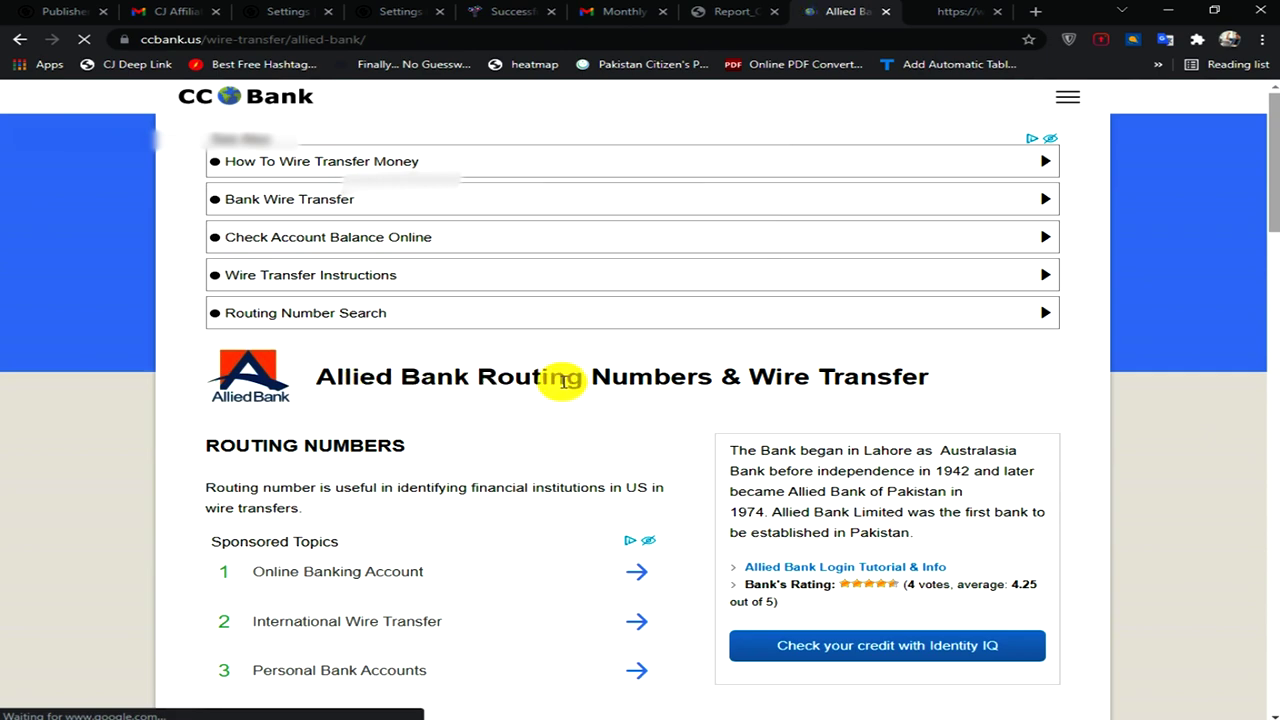
pyautogui.scroll(-2, 400, 430)
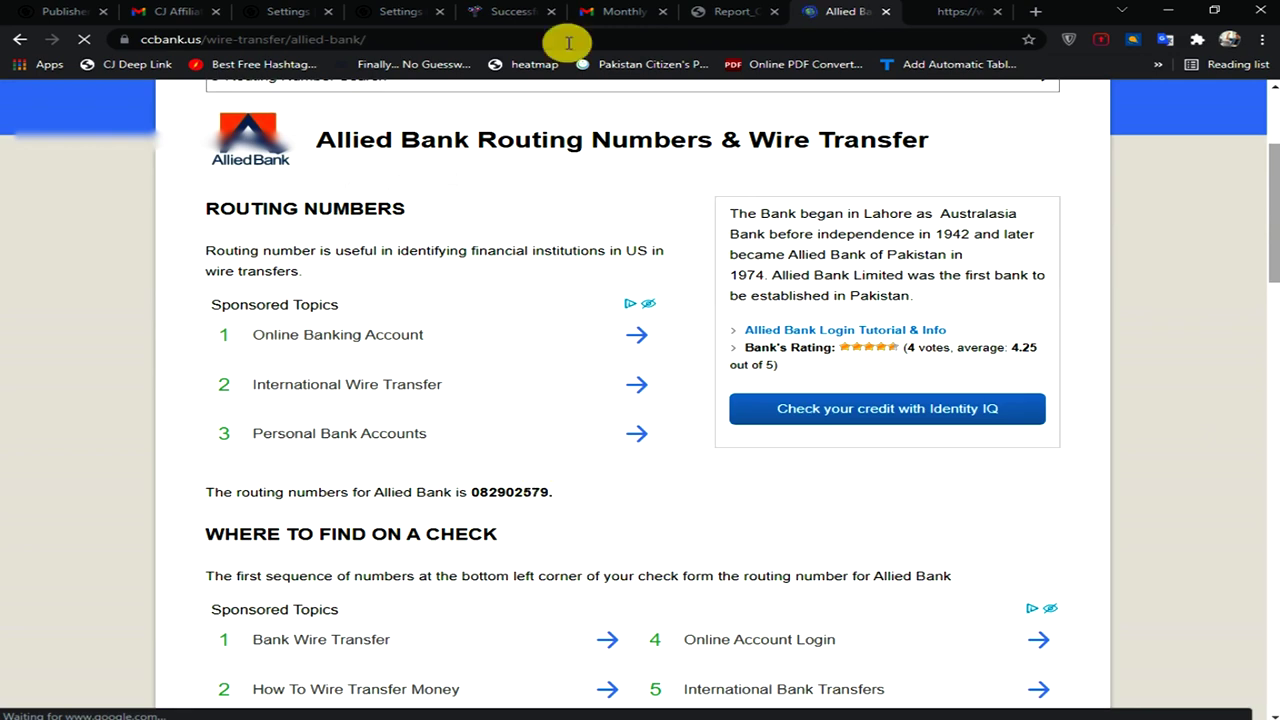
pyautogui.click(400, 11)
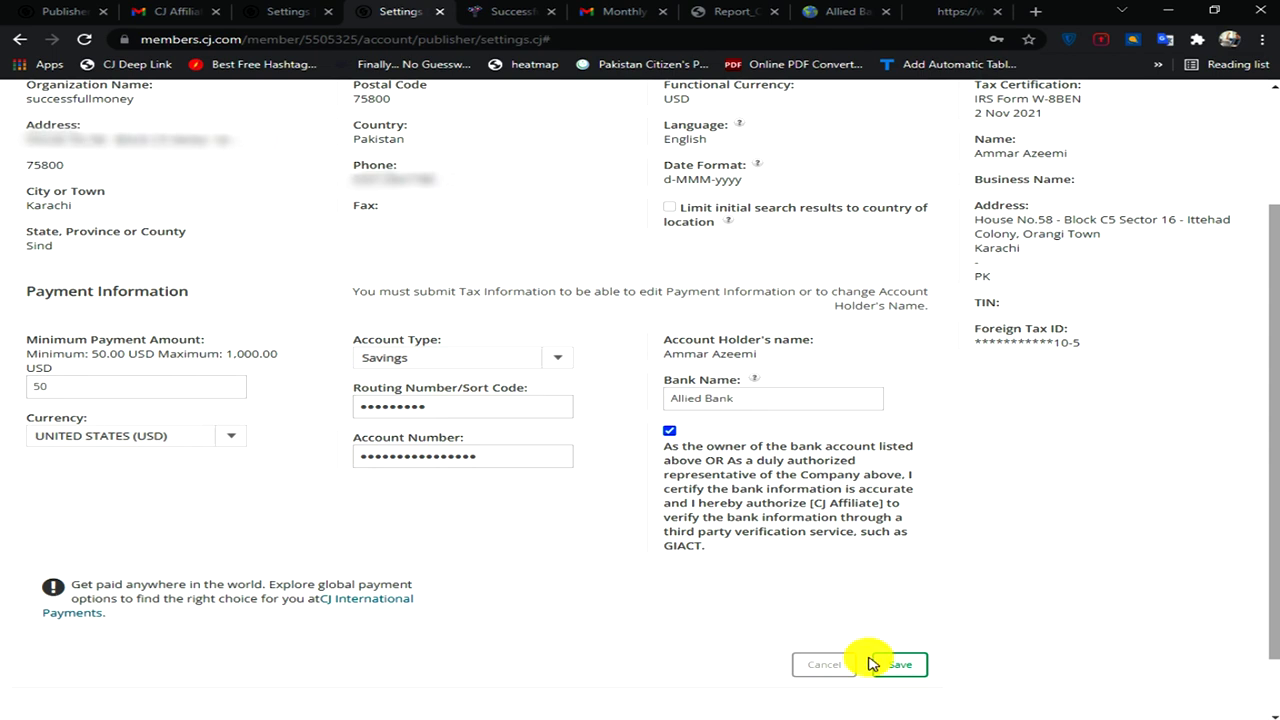
# - Save the Allied Bank payment information and reopen the onboarding checklist
pyautogui.click(898, 667)
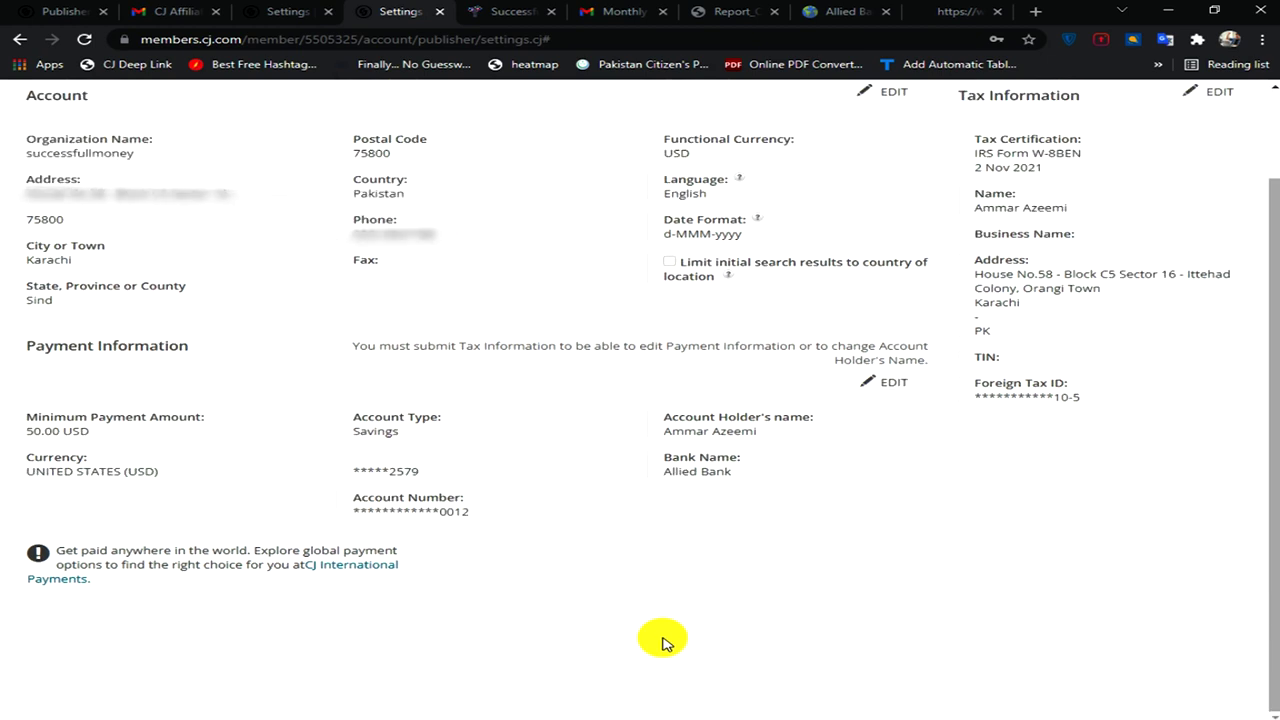
pyautogui.moveTo(1274, 423); pyautogui.dragTo(1269, 329)
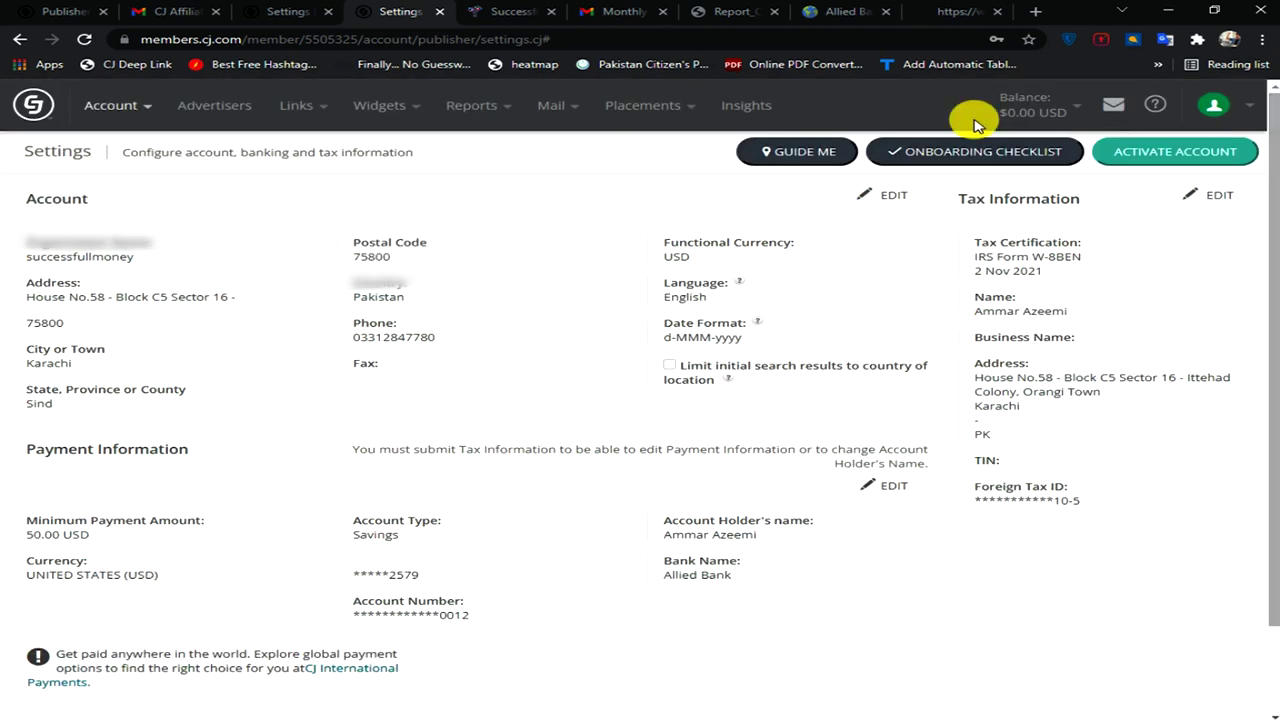
pyautogui.click(940, 156)
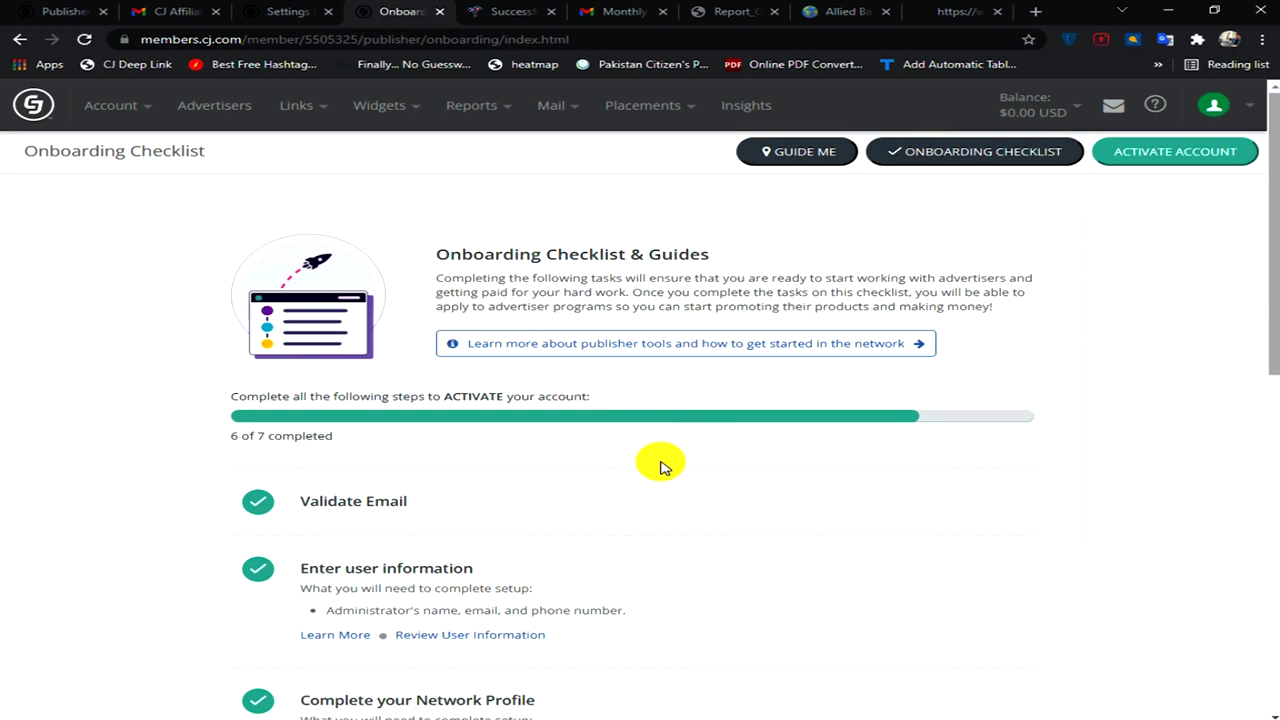
# - Scroll down the checklist and try Activate Account, triggering the questionnaire-required warning
pyautogui.scroll(-7, 660, 467)
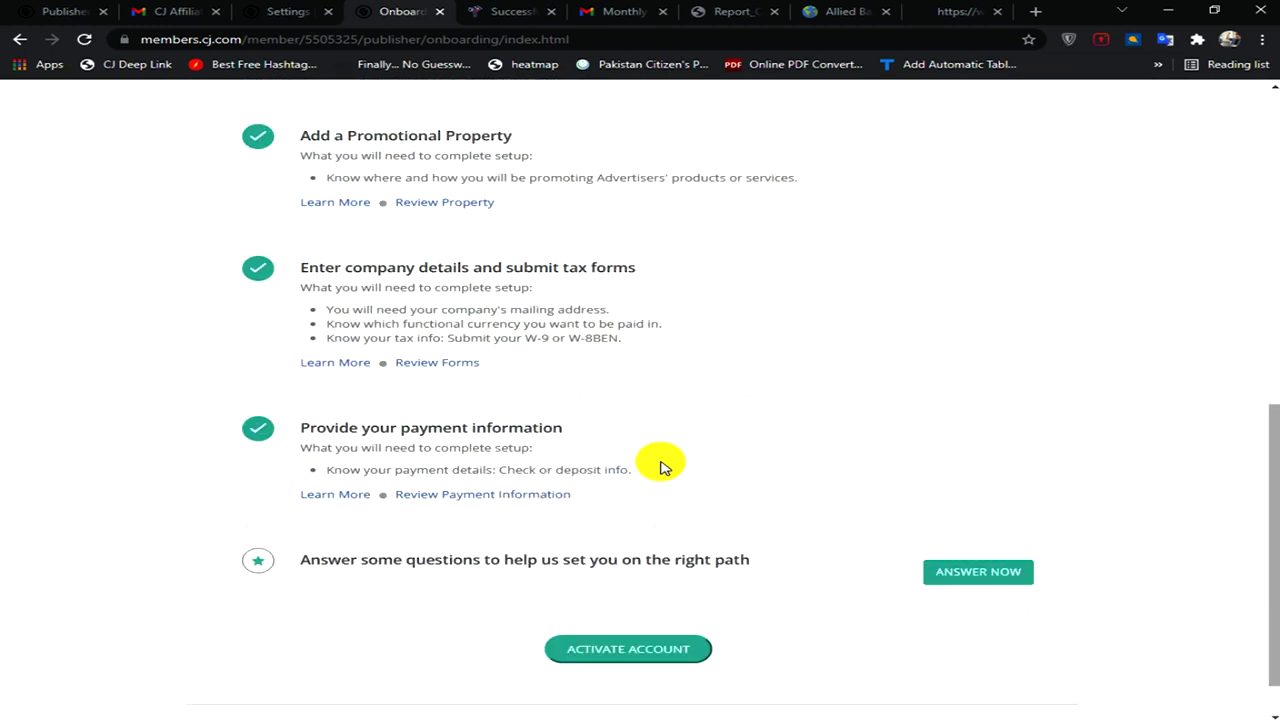
pyautogui.scroll(7, 813, 447)
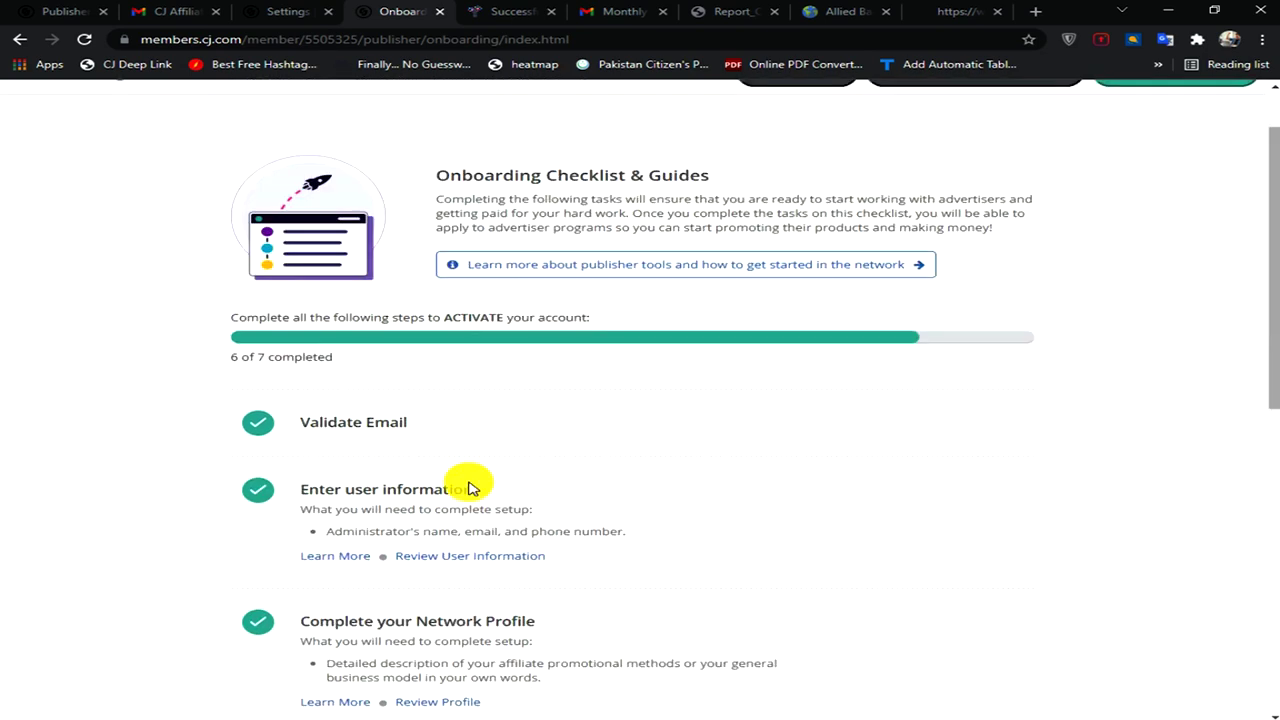
pyautogui.scroll(-1, 642, 487)
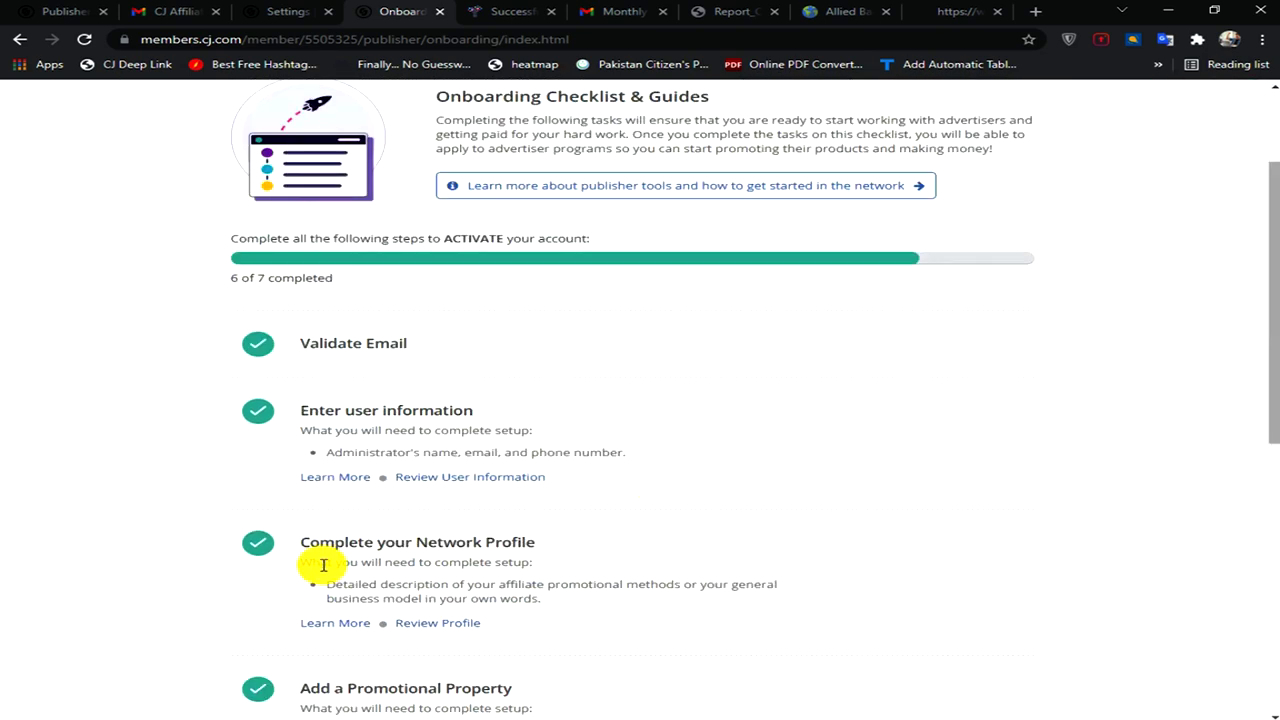
pyautogui.scroll(-2, 606, 517)
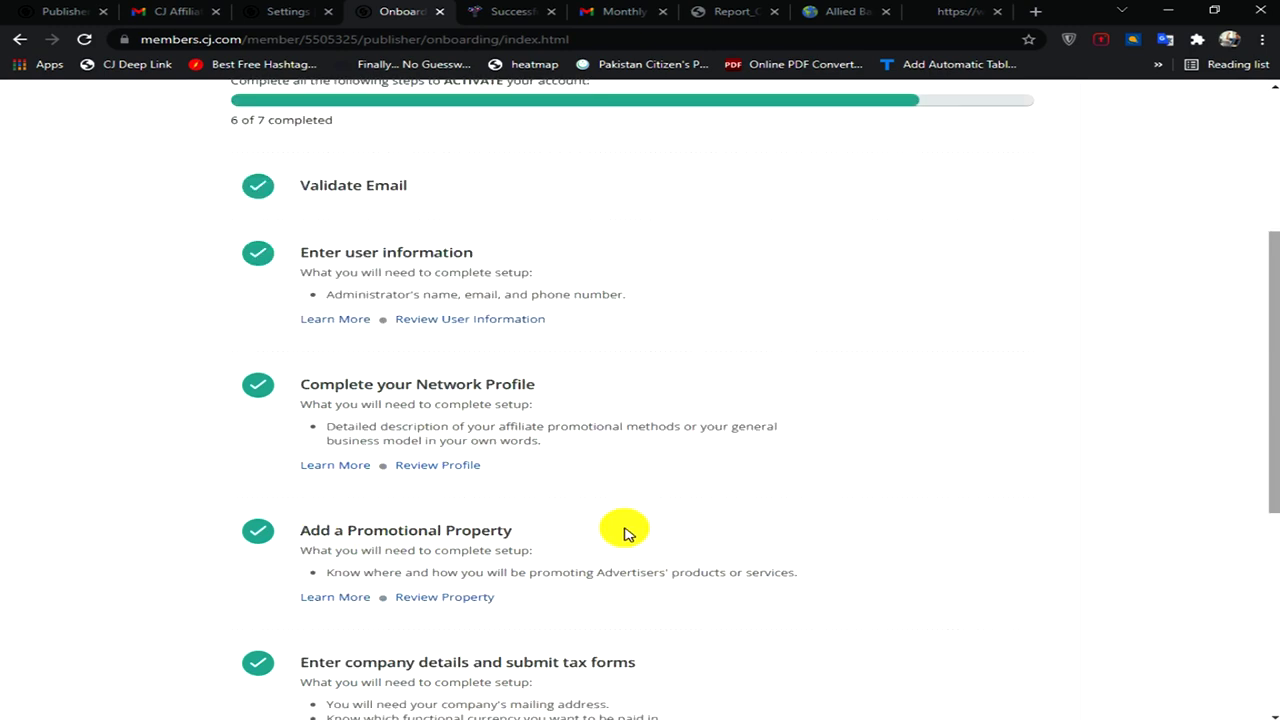
pyautogui.scroll(-3, 620, 533)
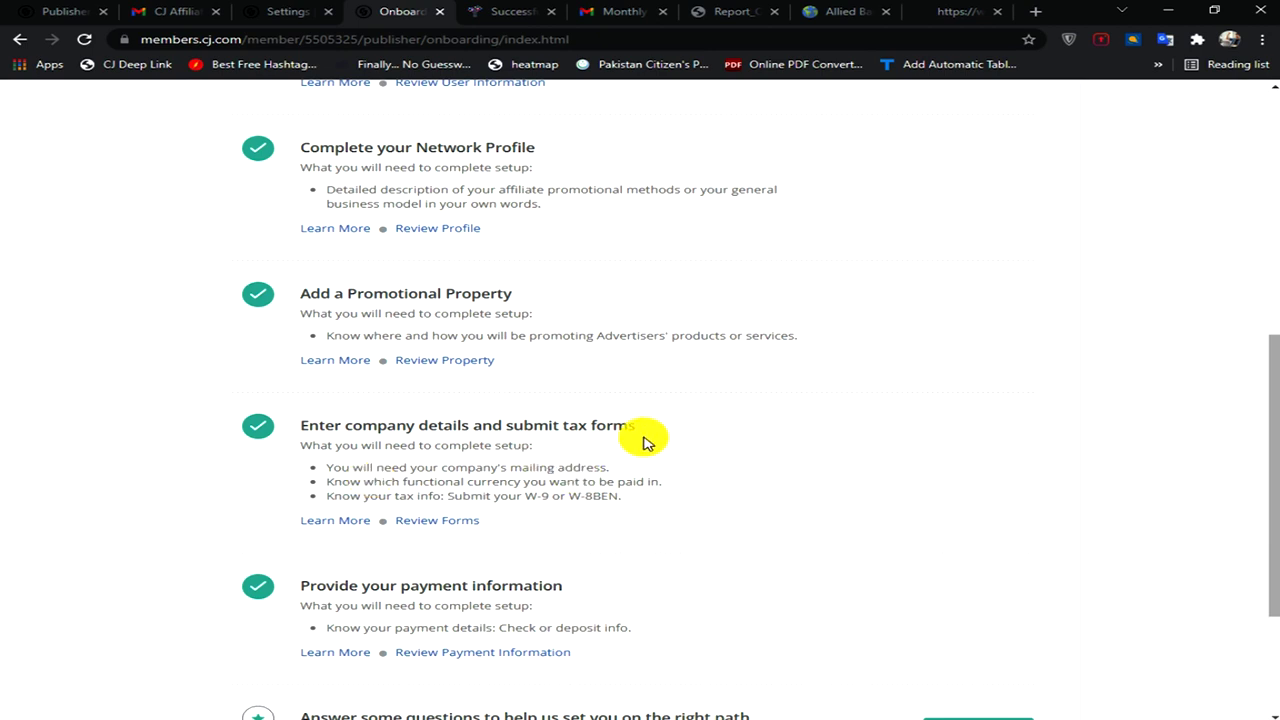
pyautogui.scroll(-2, 600, 437)
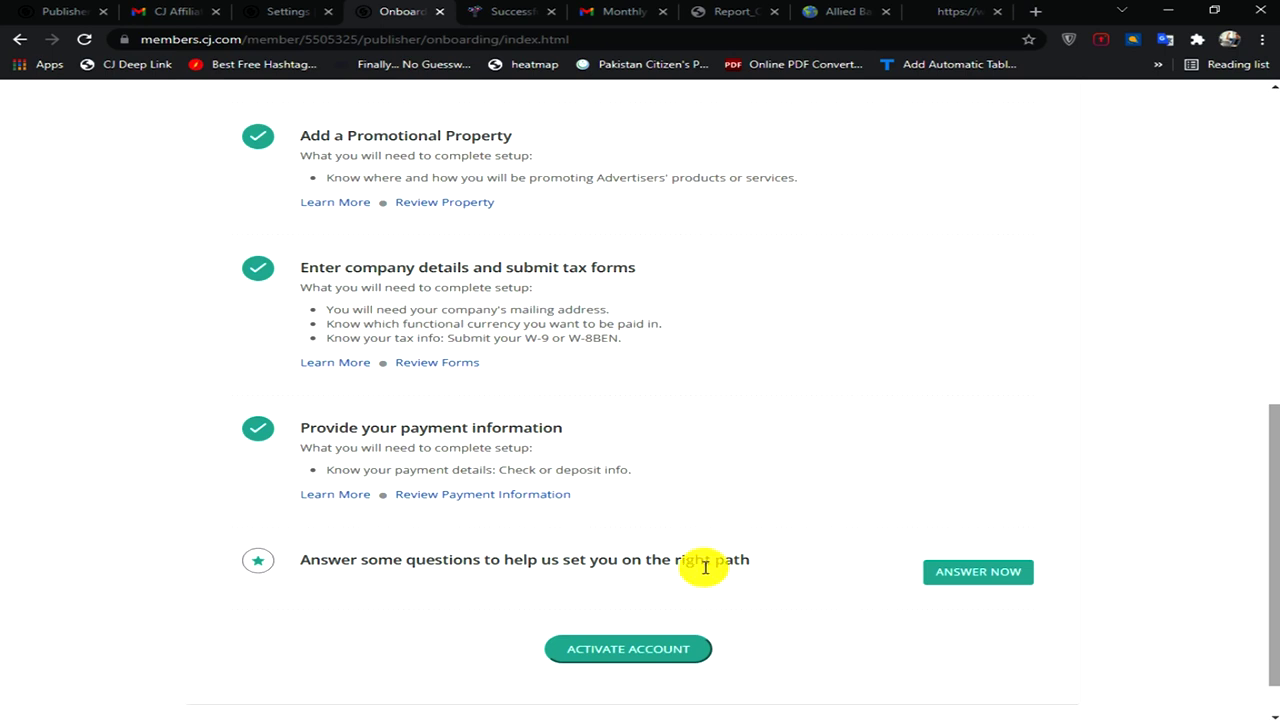
pyautogui.click(610, 651)
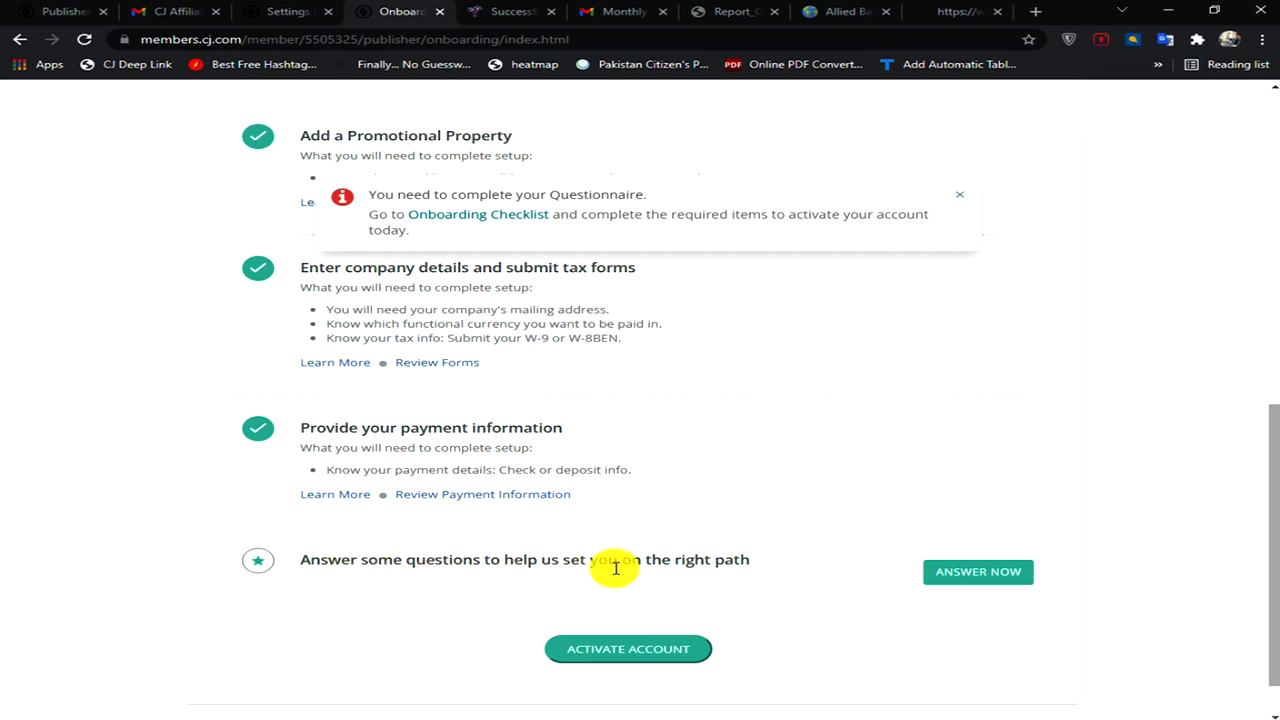
# - Open the questionnaire and answer No to the first two questions
pyautogui.click(962, 573)
pyautogui.scroll(-2, 948, 397)
pyautogui.scroll(-2, 948, 397)
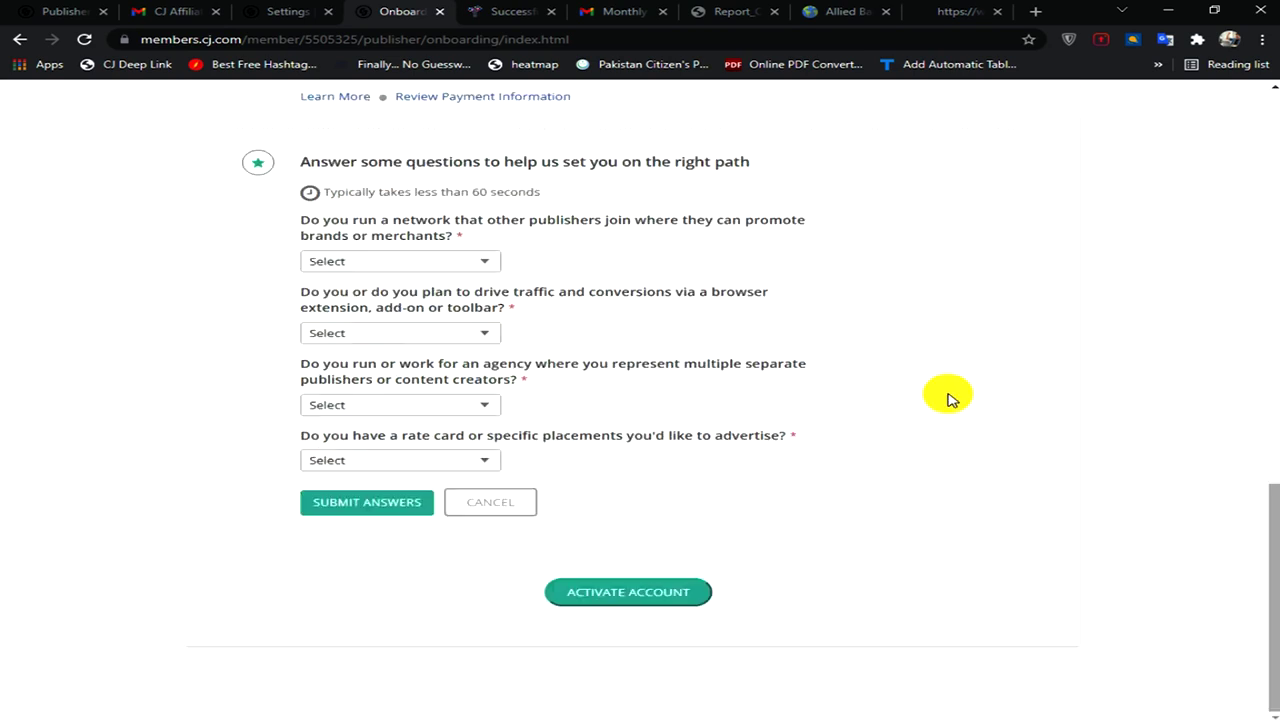
pyautogui.scroll(2, 457, 406)
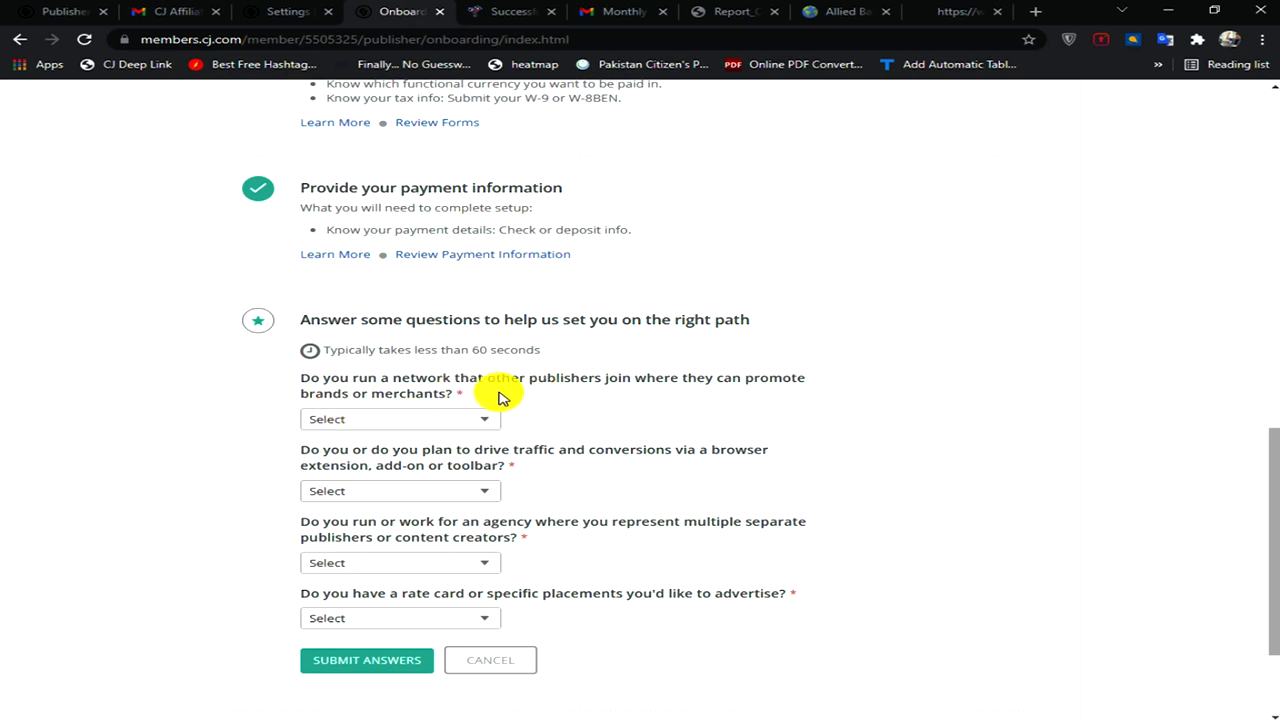
pyautogui.click(484, 420)
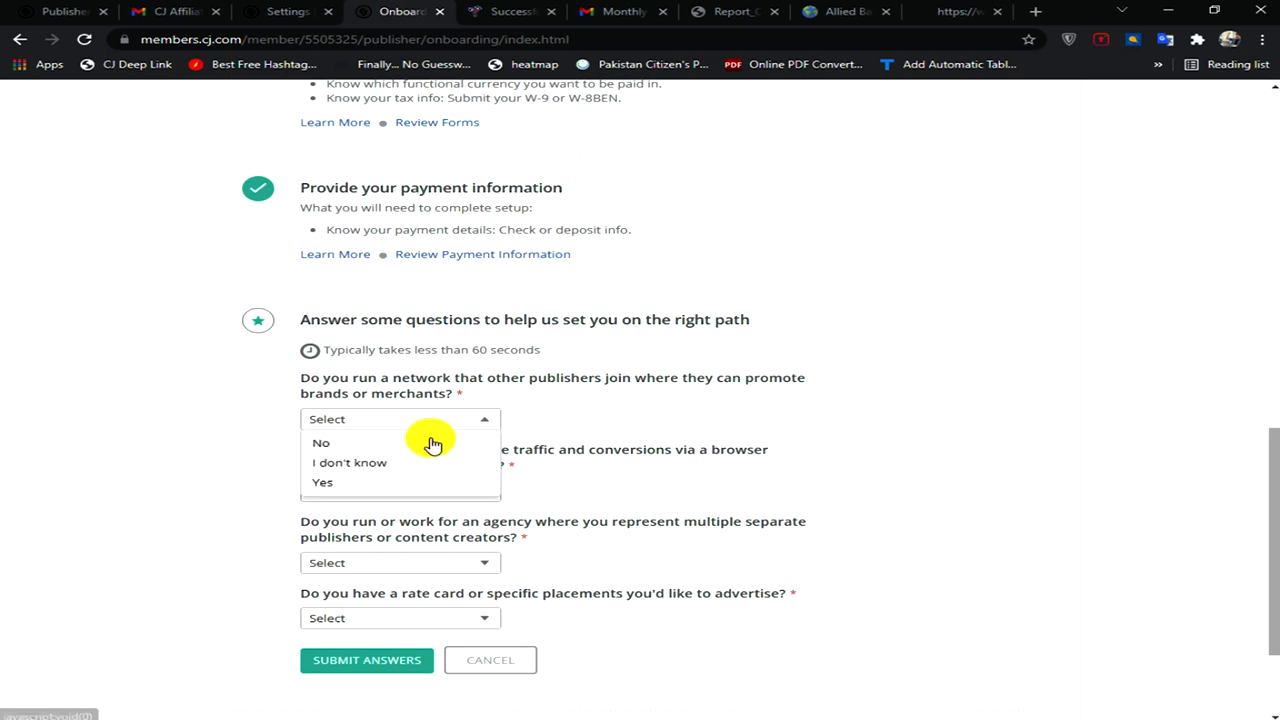
pyautogui.click(366, 446)
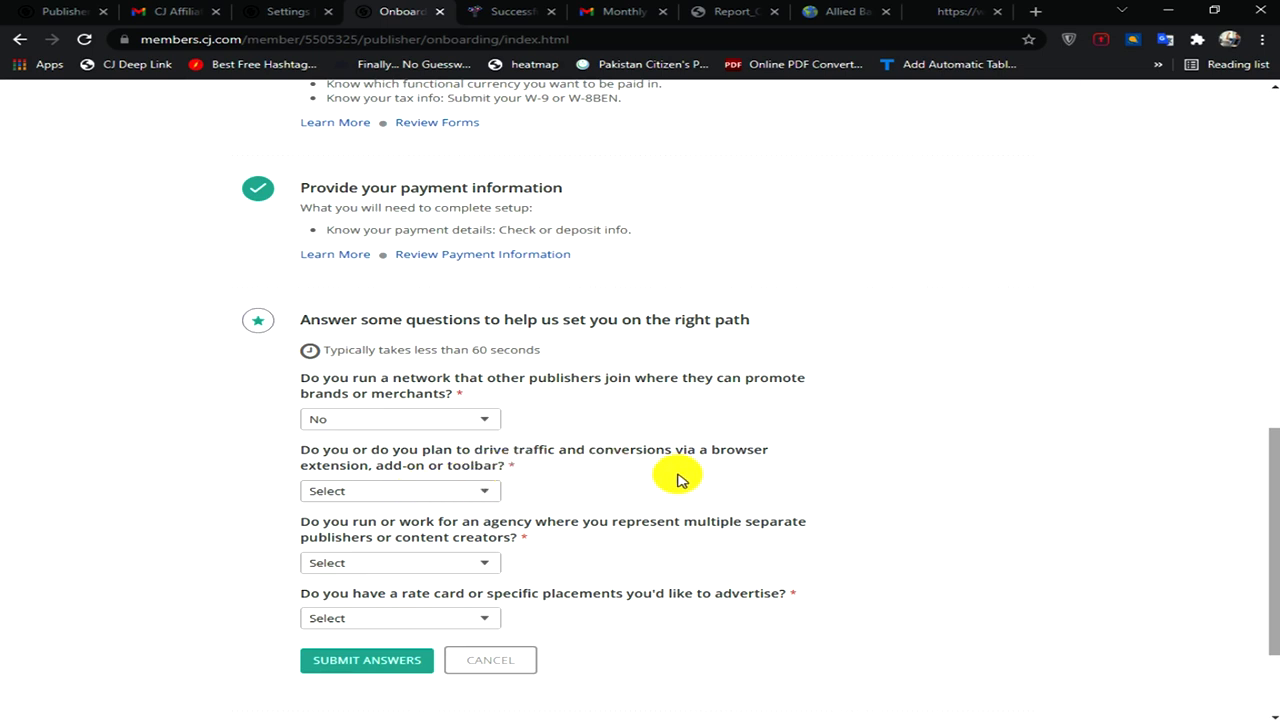
pyautogui.click(490, 494)
pyautogui.click(391, 512)
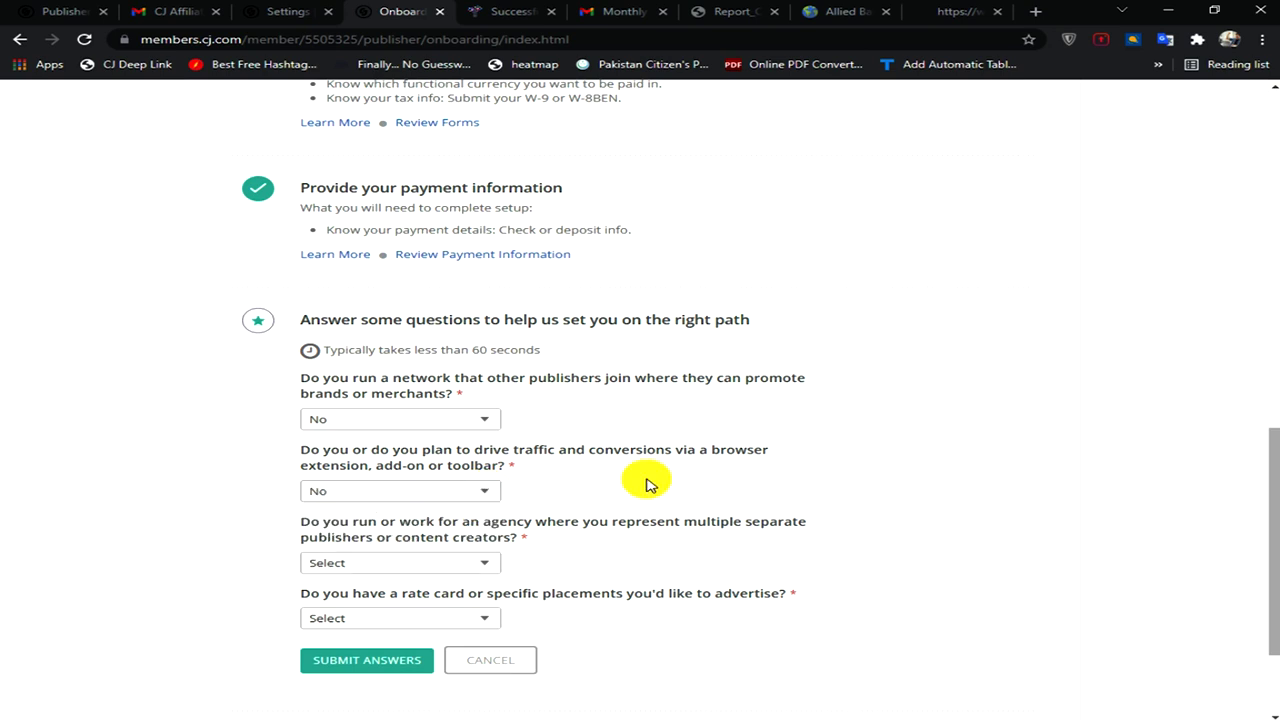
# - Answer No to the third and rate card questions, submit, and activate the account
pyautogui.scroll(-1, 648, 484)
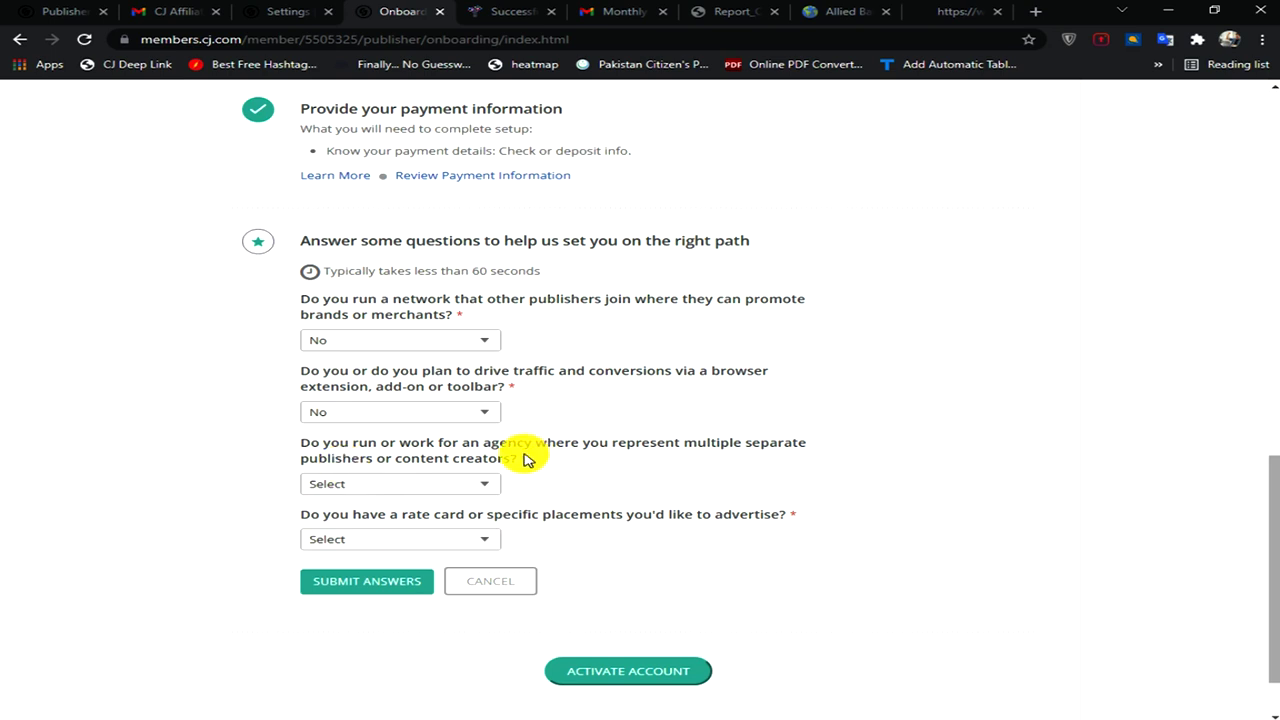
pyautogui.click(487, 489)
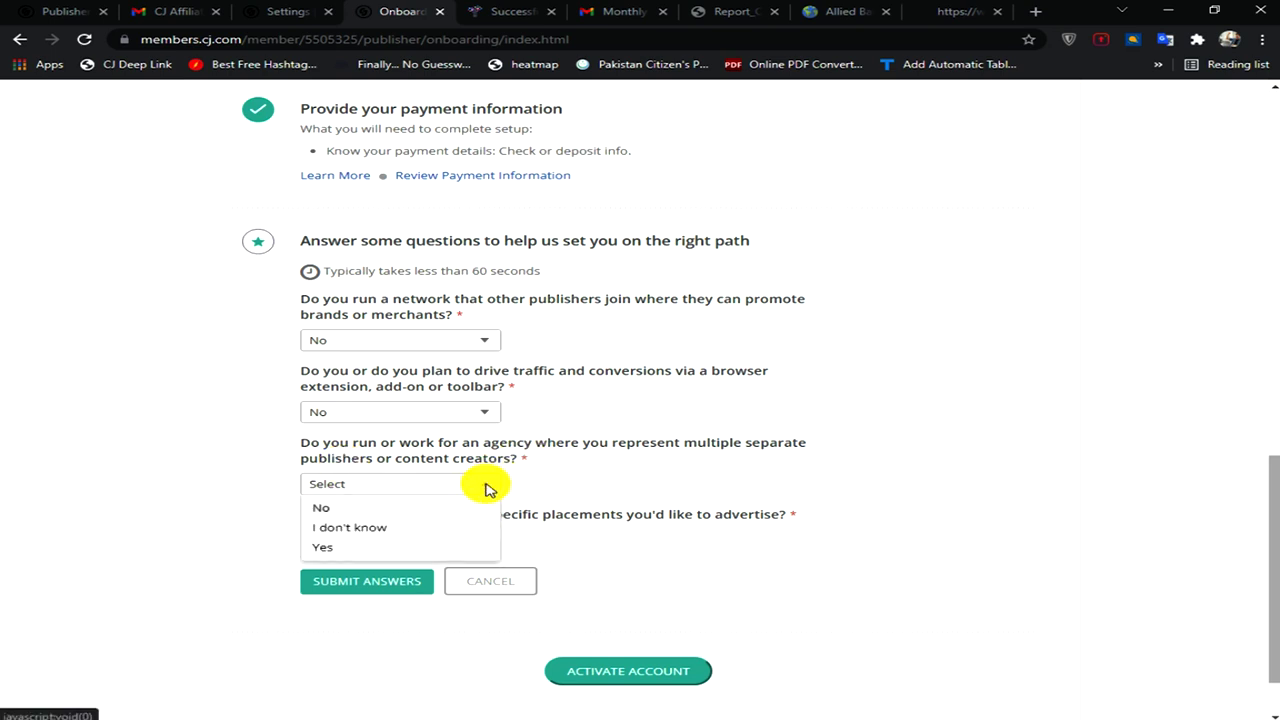
pyautogui.click(418, 507)
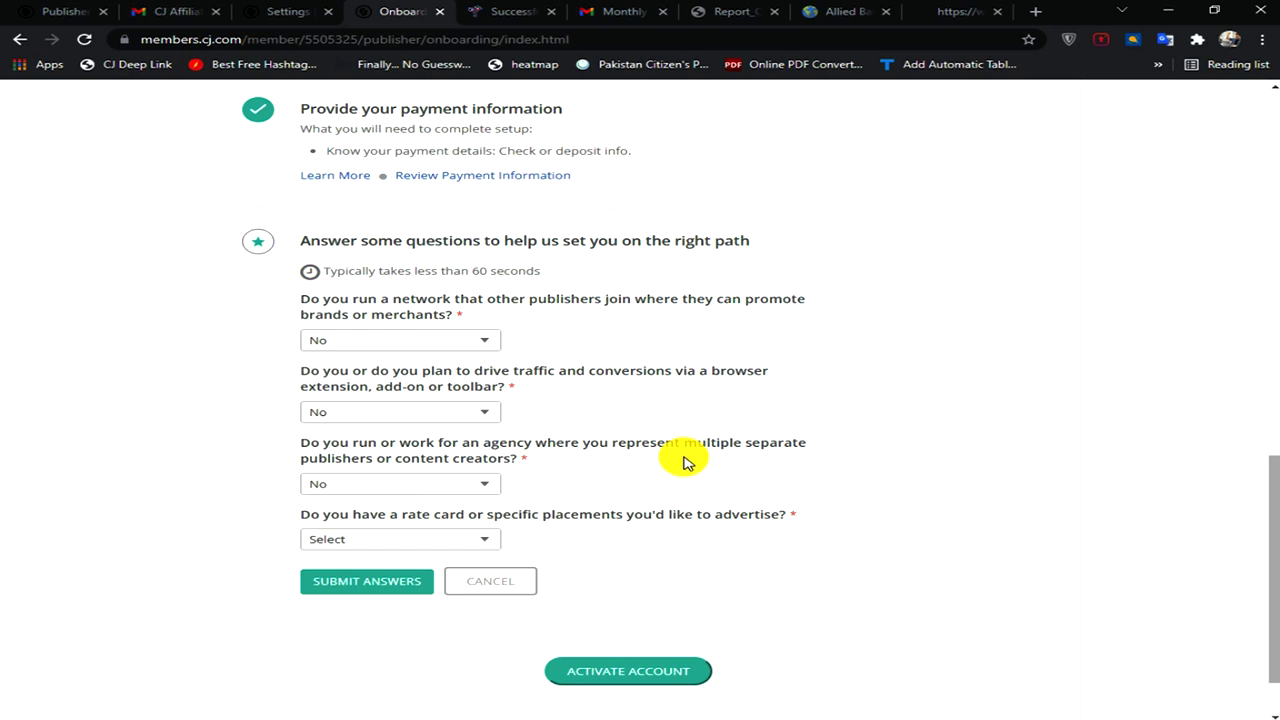
pyautogui.scroll(-1, 680, 462)
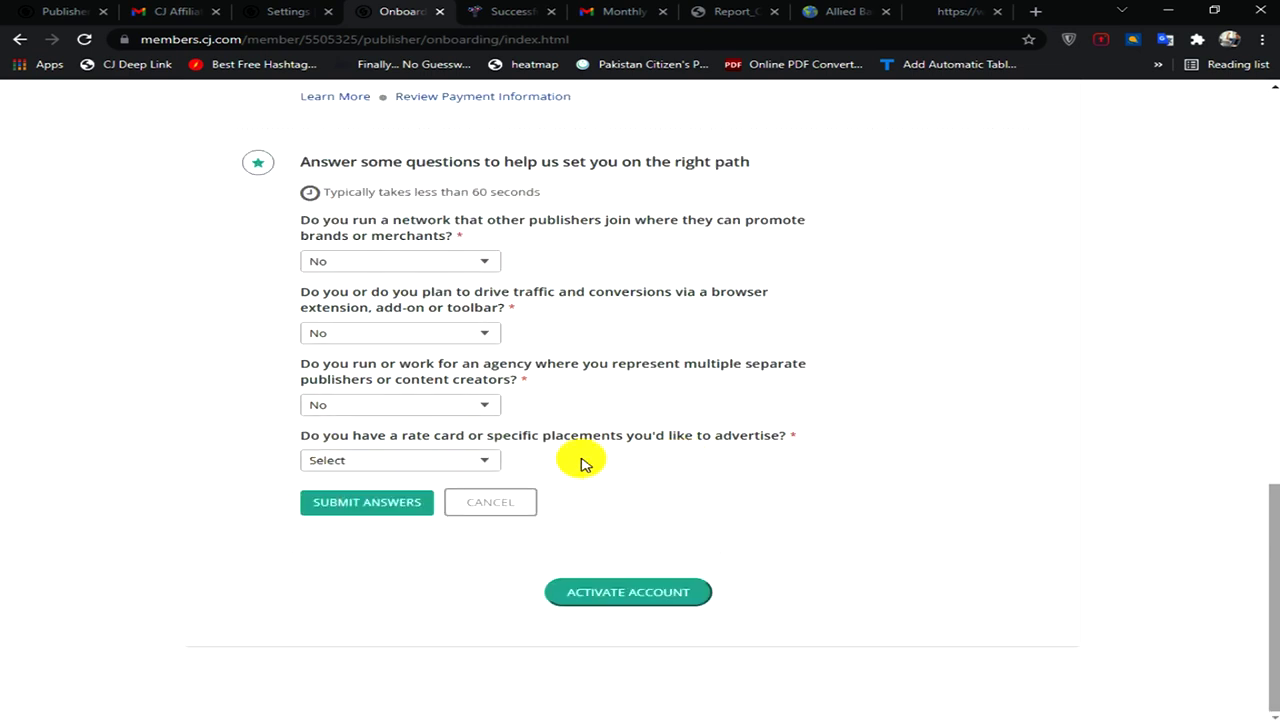
pyautogui.click(488, 462)
pyautogui.click(383, 485)
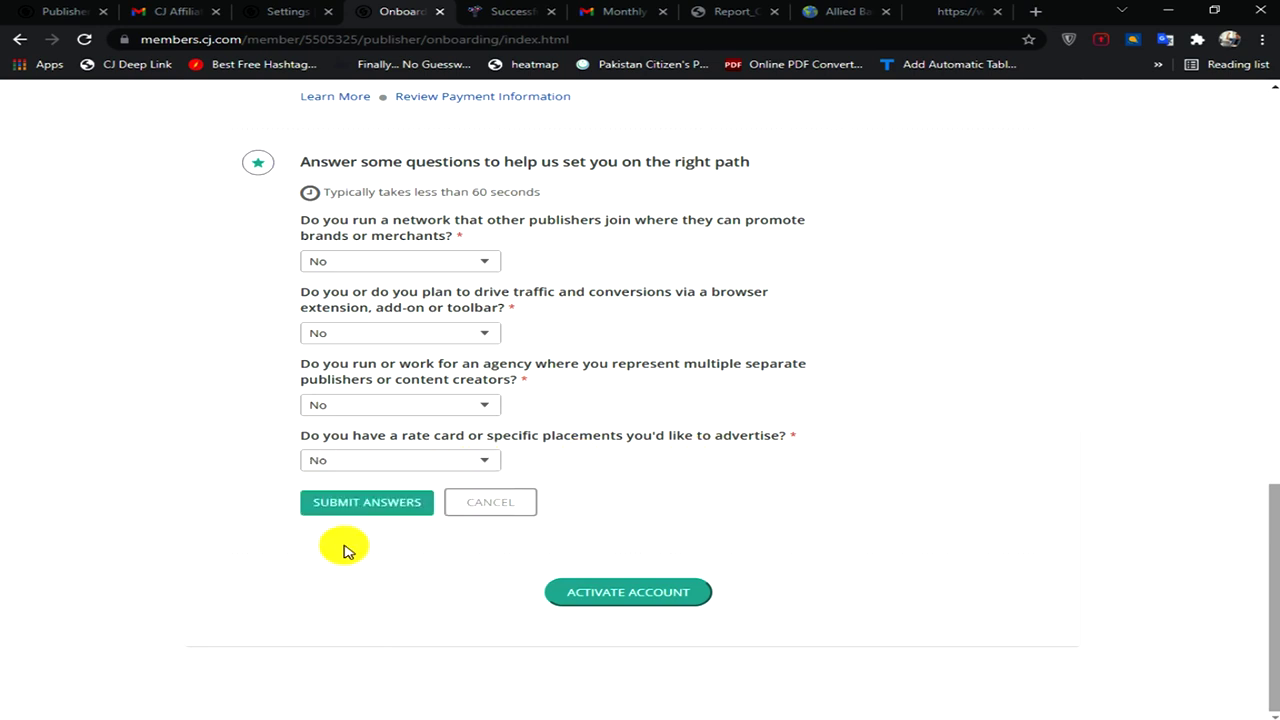
pyautogui.click(338, 505)
pyautogui.click(590, 594)
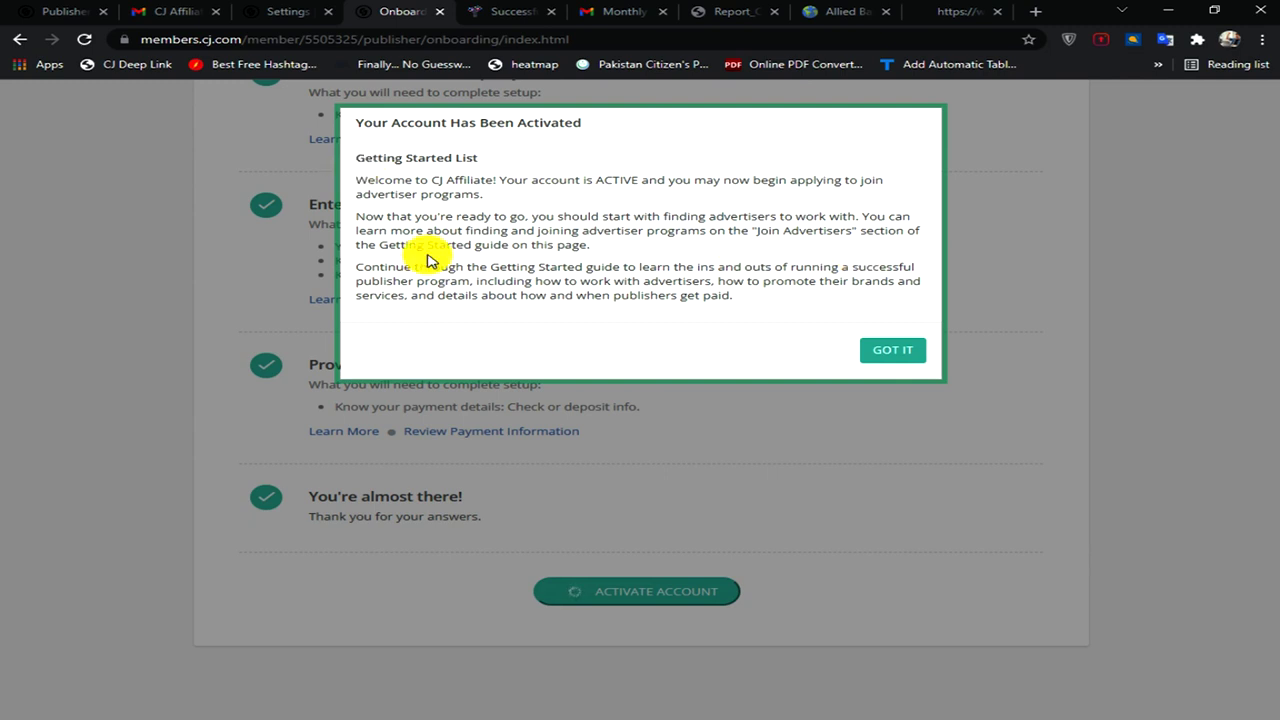
pyautogui.click(893, 355)
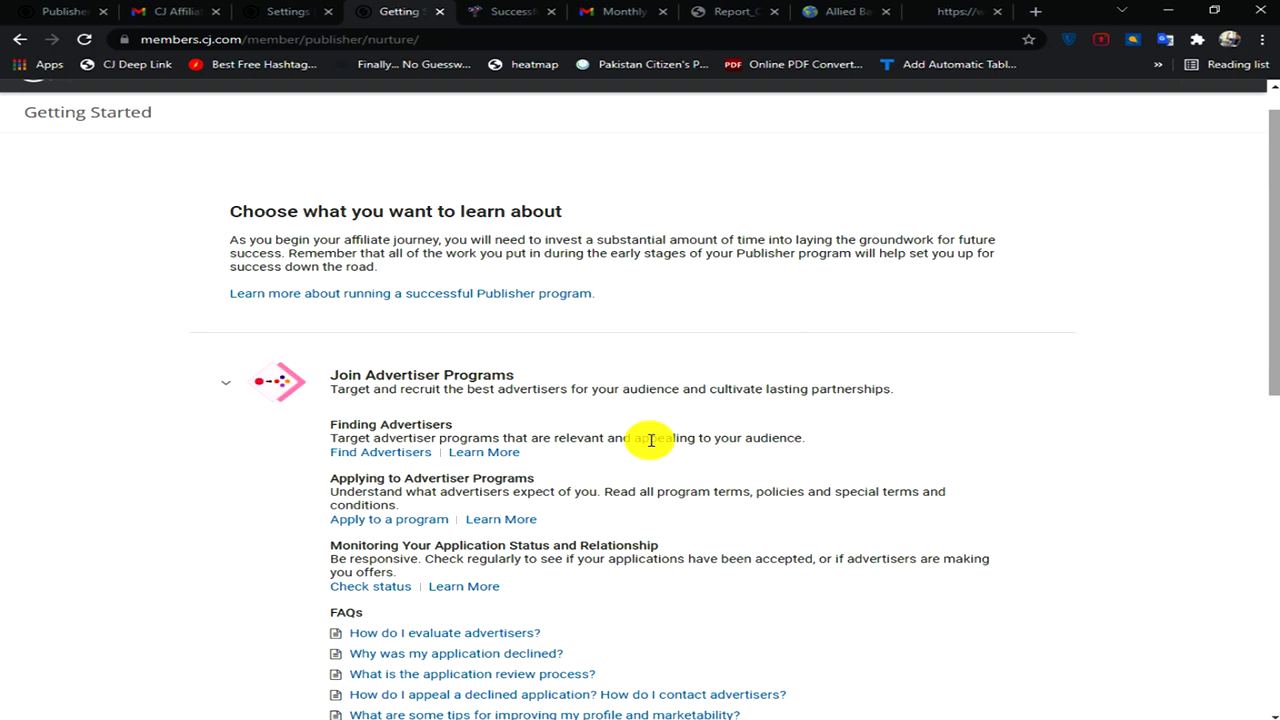
# - Scroll through the Getting Started guide, then go to the publisher dashboard home
pyautogui.scroll(1, 28, 108)
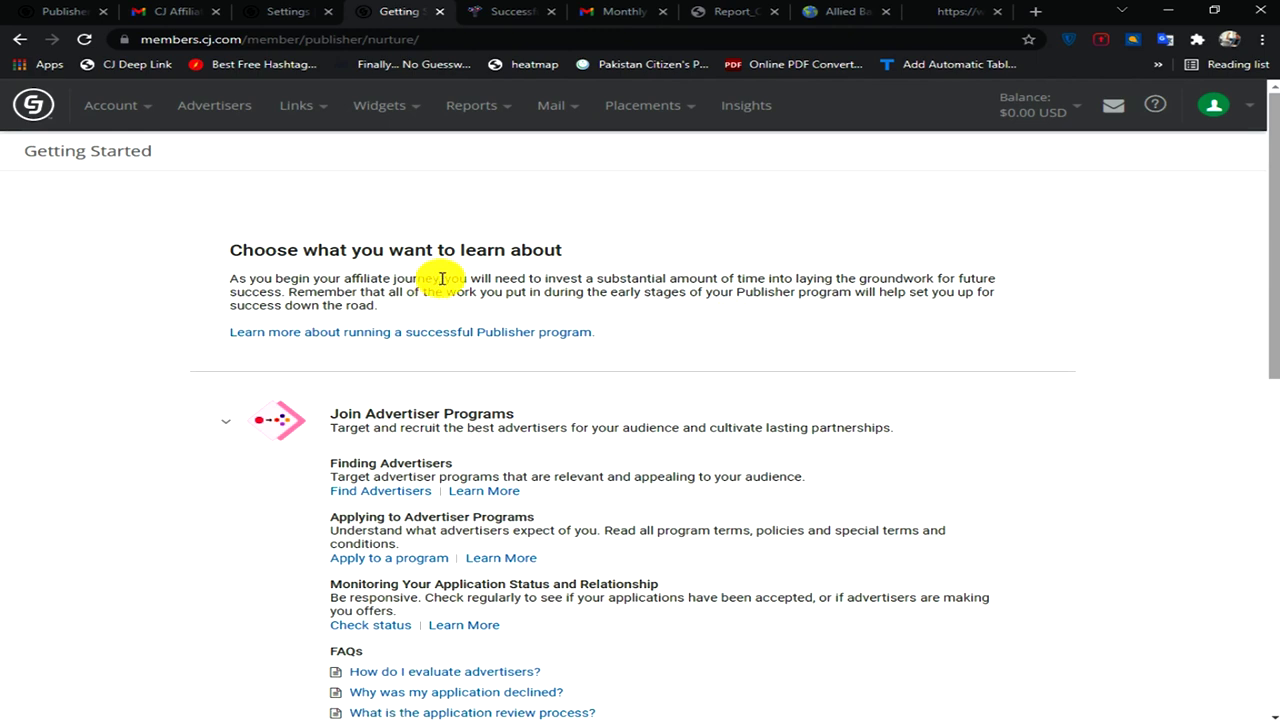
pyautogui.scroll(-3, 430, 285)
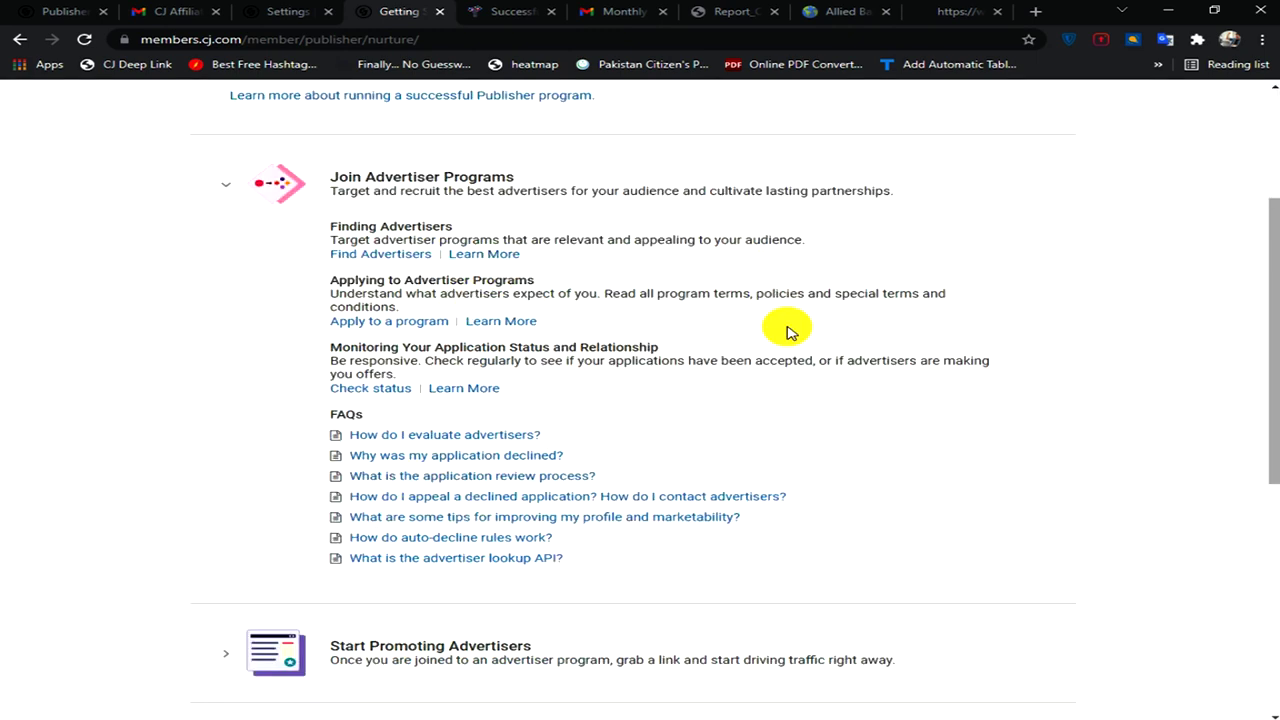
pyautogui.scroll(2, 787, 332)
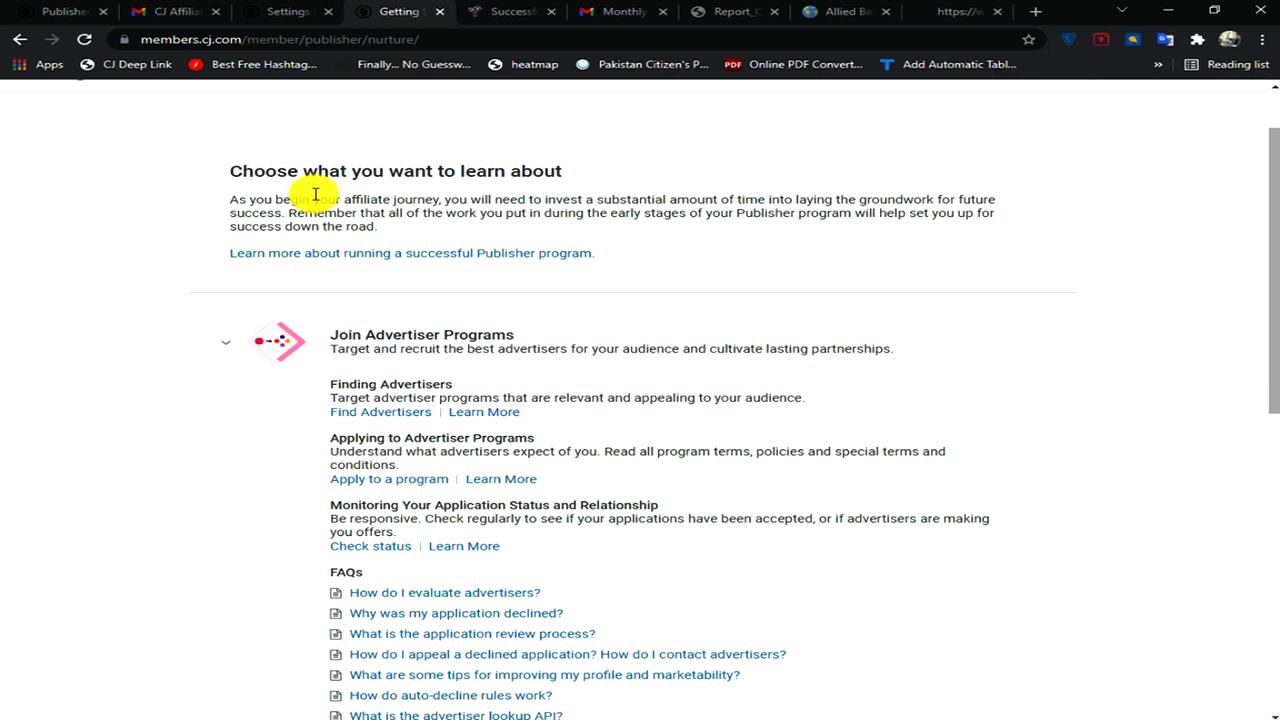
pyautogui.scroll(1, 330, 210)
pyautogui.click(31, 104)
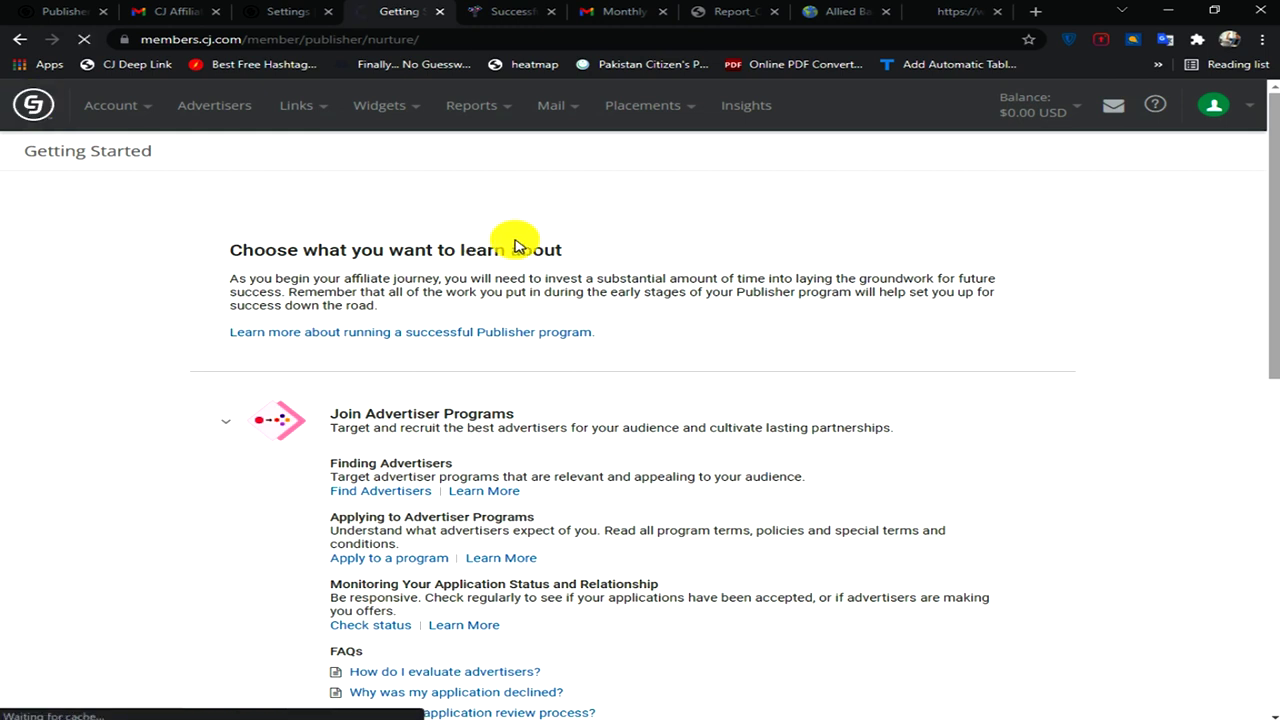